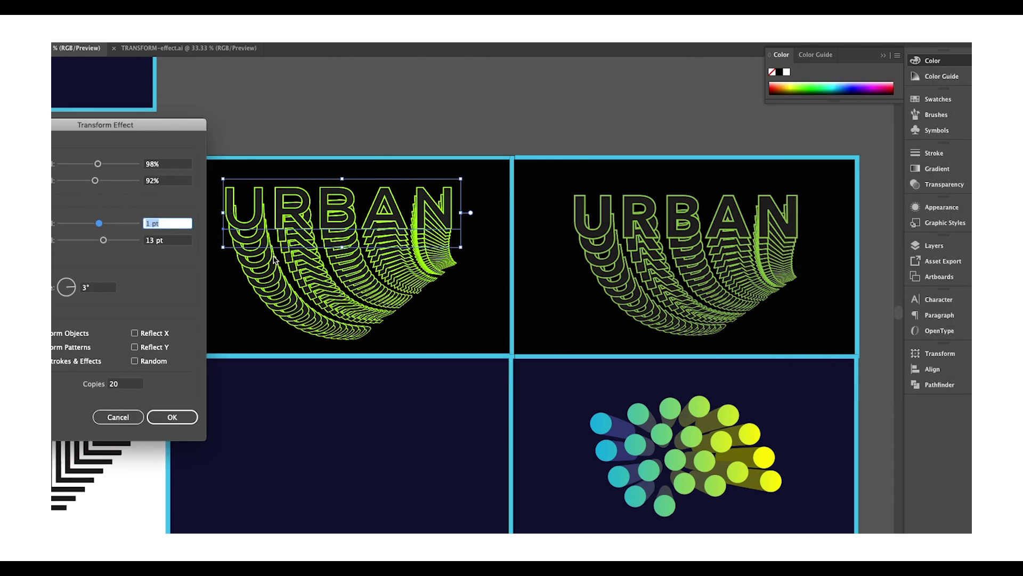
Try a rotation angle of 7° in the URBAN text's Transform effect and open its number of copies for editing.
left_click(103, 288)
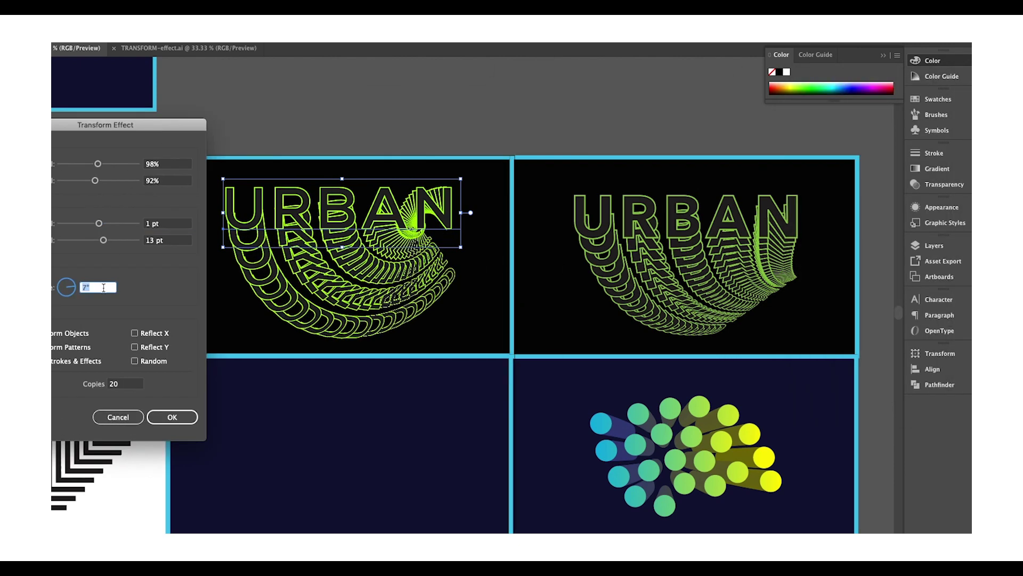
left_click(123, 385)
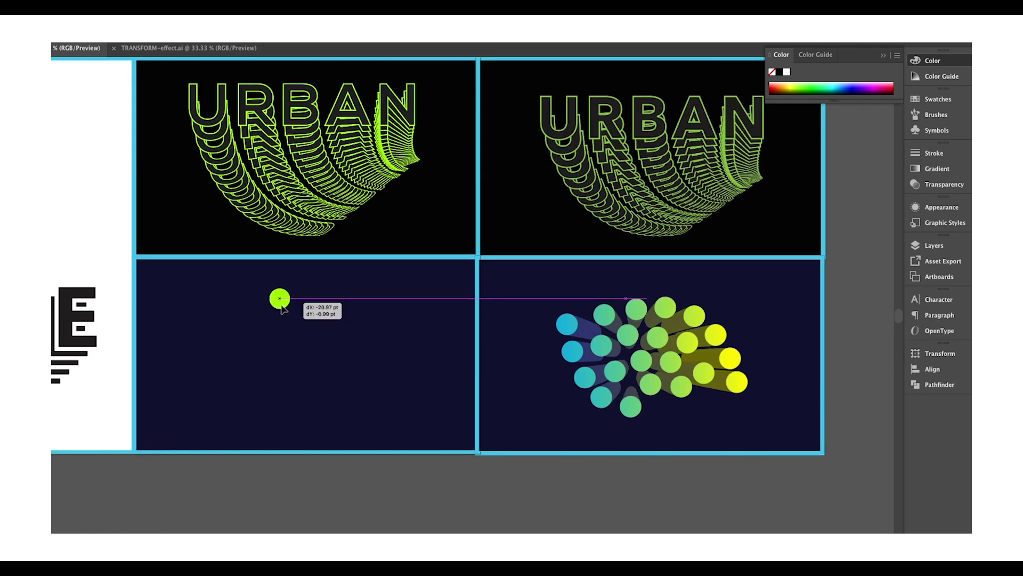
Duplicate the lime green circle repeatedly to build a scattered cluster on the dark blue artboard below URBAN.
left_click_drag(281, 309, 274, 307)
left_click_drag(305, 300, 334, 300)
left_click_drag(394, 363, 401, 387)
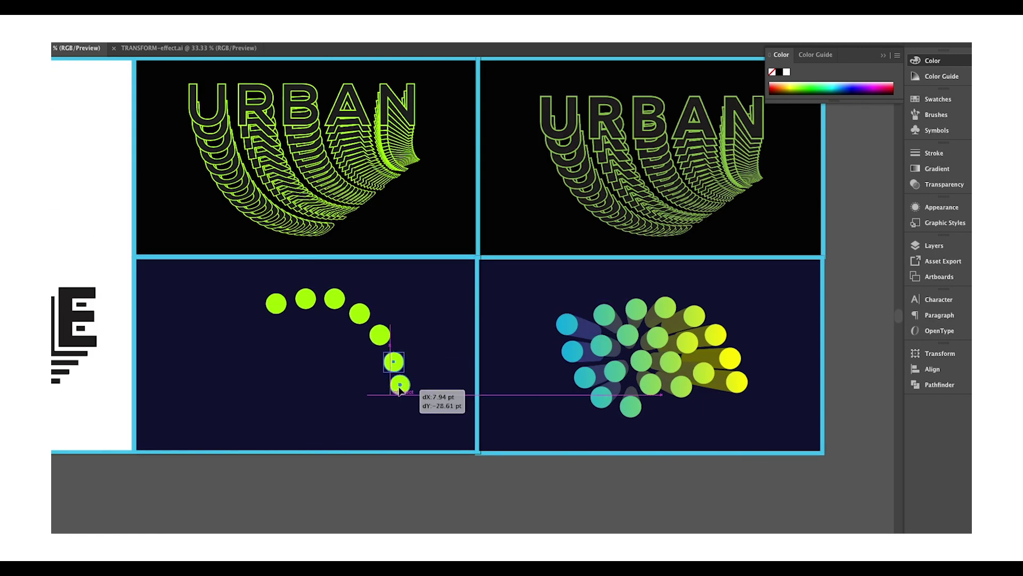
left_click_drag(295, 394, 271, 377)
mouse_move(345, 341)
left_mouse_down()
mouse_move(362, 366)
mouse_move(329, 329)
left_mouse_up()
left_click_drag(325, 397, 319, 403)
left_click_drag(297, 364, 345, 360)
key("super+plus")
left_click_drag(309, 320, 300, 309)
scroll(395, 361, "right", 1)
key("super+minus")
Select all the lime circles and apply one linear gradient running across the whole cluster.
left_click_drag(447, 405, 245, 264)
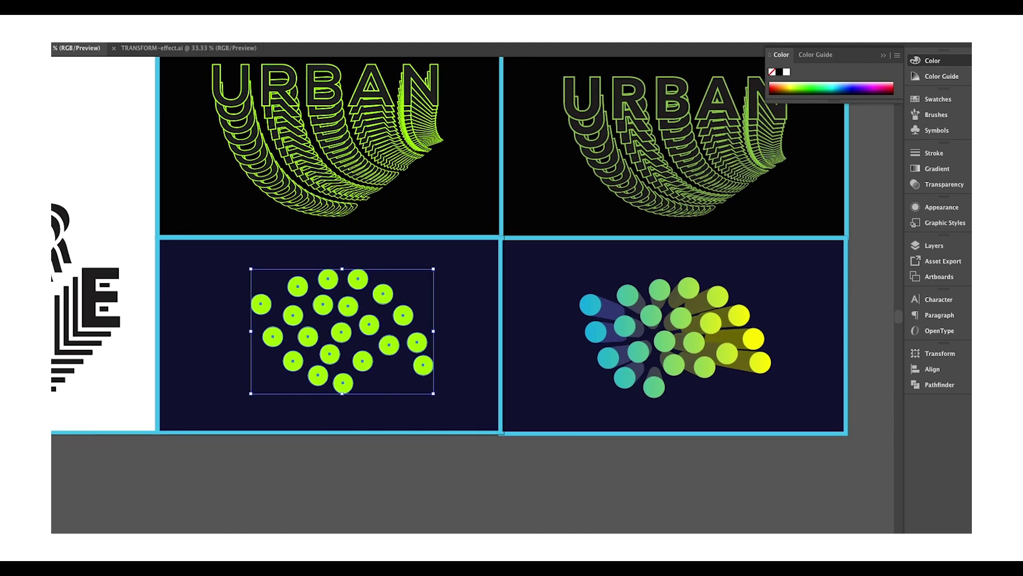
key("period")
key("g")
left_click_drag(247, 329, 429, 340)
Set the circle gradient's end stops to blue and yellow and its middle stop to green.
double_click(778, 239)
double_click(882, 239)
left_click(829, 239)
double_click(828, 239)
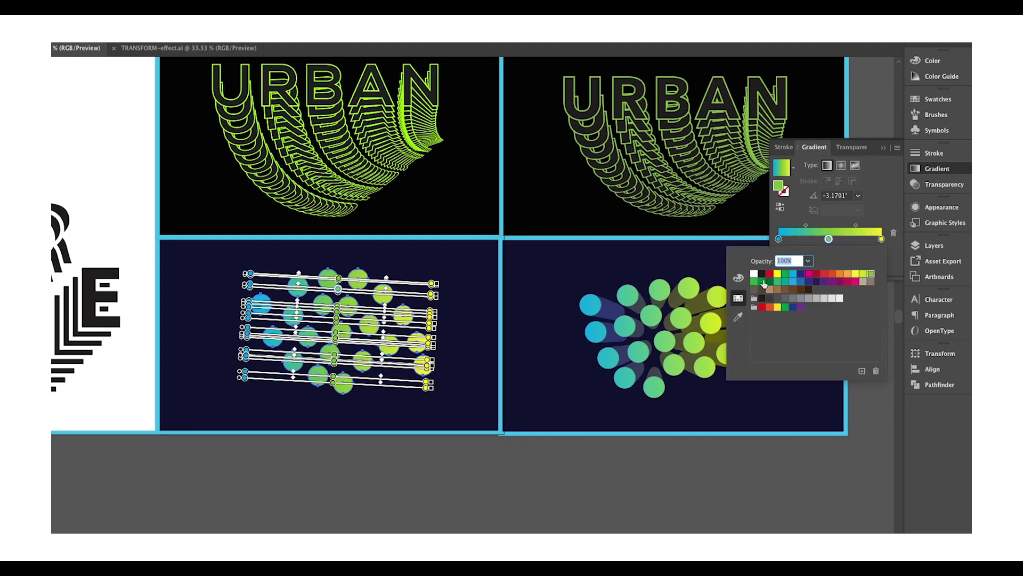
left_click(757, 281)
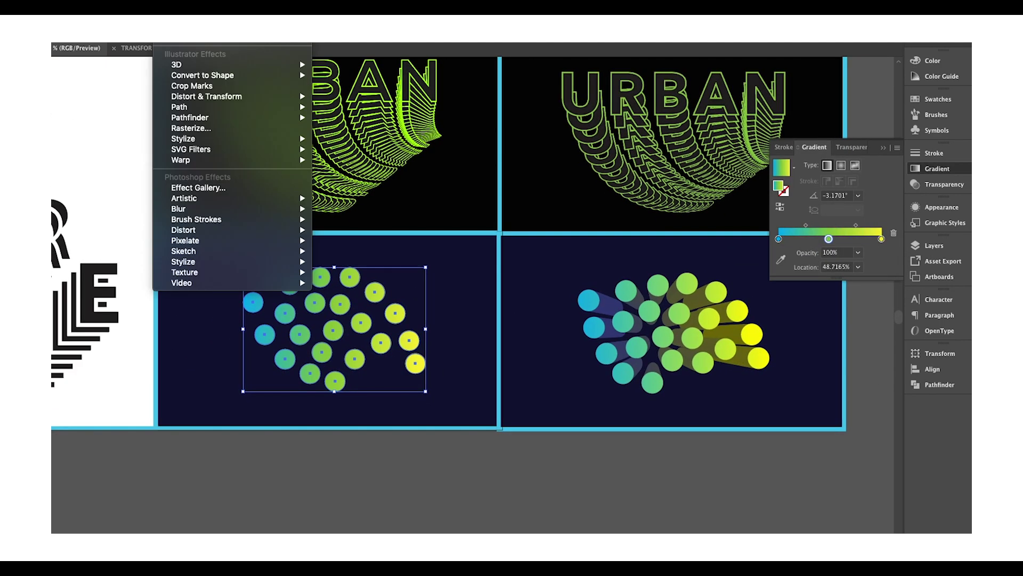
key("Escape")
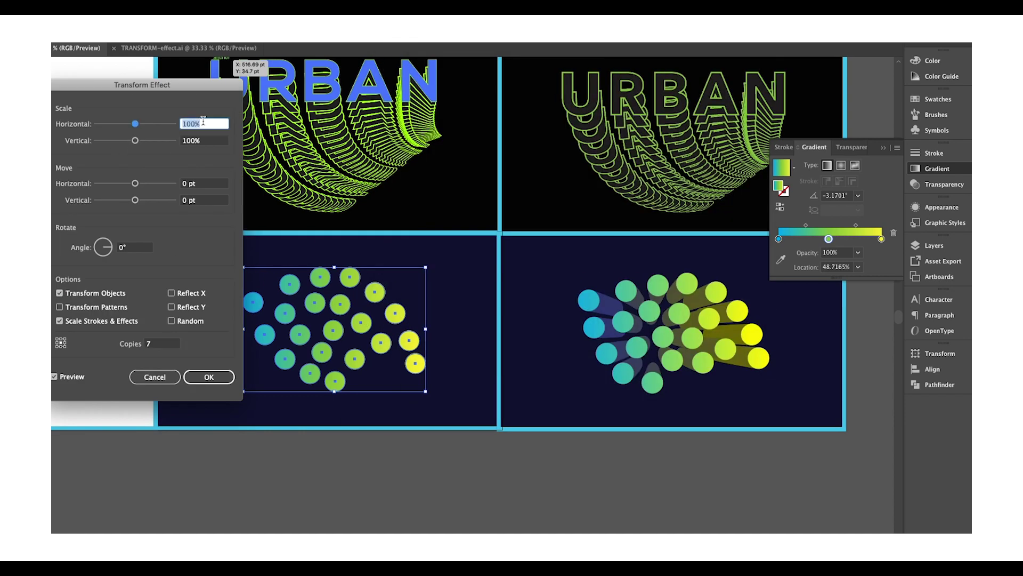
Apply a Transform effect to the circles with 97% horizontal and 96% vertical scale, -1 pt horizontal move and 11 copies.
left_click(195, 183)
key("Down")
left_click(162, 343)
left_click(210, 141)
left_click(204, 124)
left_click(173, 344)
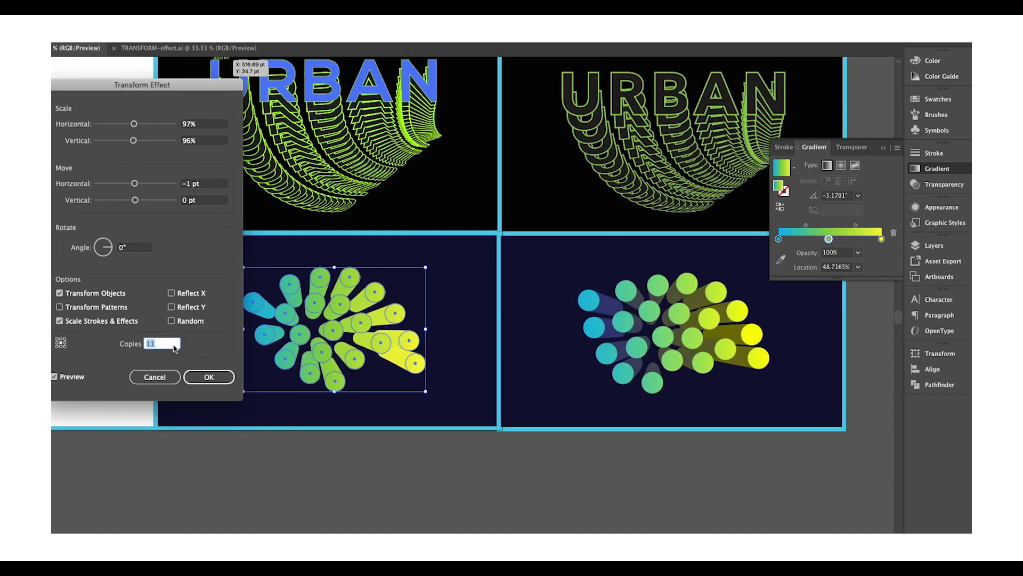
left_click(196, 183)
left_click(209, 376)
Adjust both end stops of the gradient so the circles' trails are more subdued, and deselect the artwork.
double_click(779, 239)
left_click(804, 274)
double_click(881, 239)
left_click(738, 279)
left_click_drag(849, 318, 815, 319)
left_click(379, 491)
Add the letter "M" as Avenir Next Bold point text on the empty black artboard.
left_click_drag(303, 368, 458, 368)
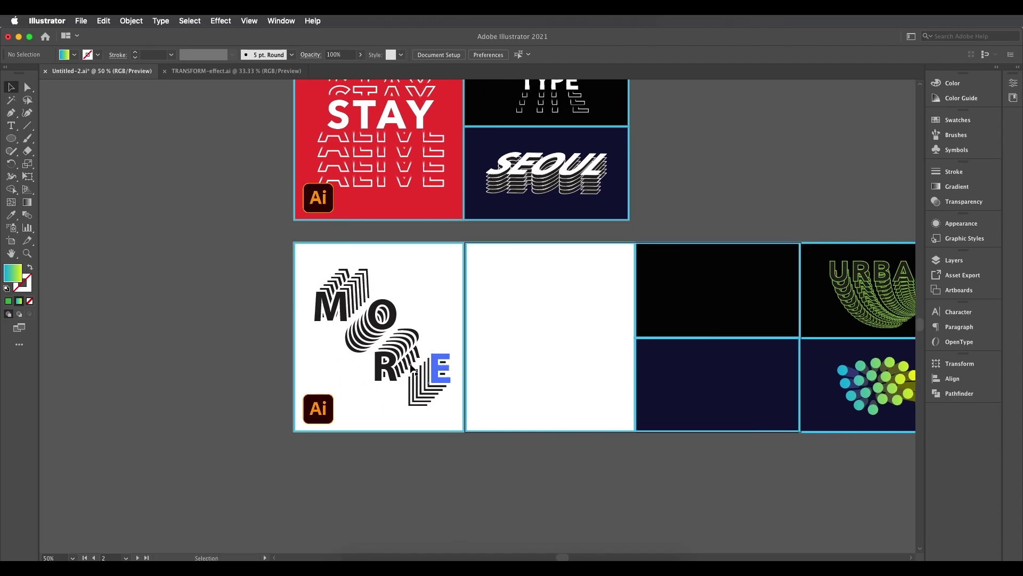
scroll(402, 363, "up", 2)
scroll(402, 363, "up", 1)
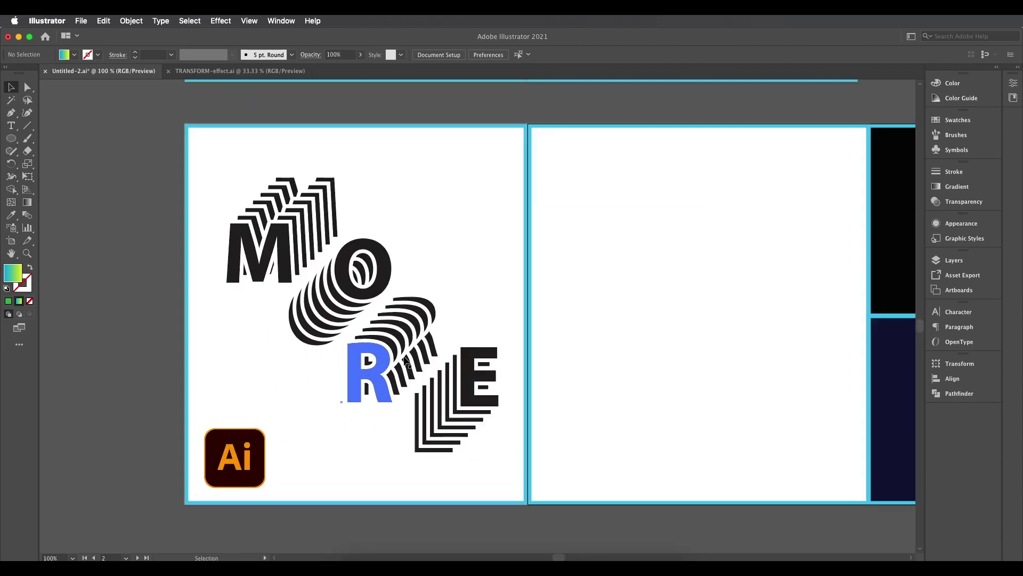
left_click_drag(356, 278, 306, 311)
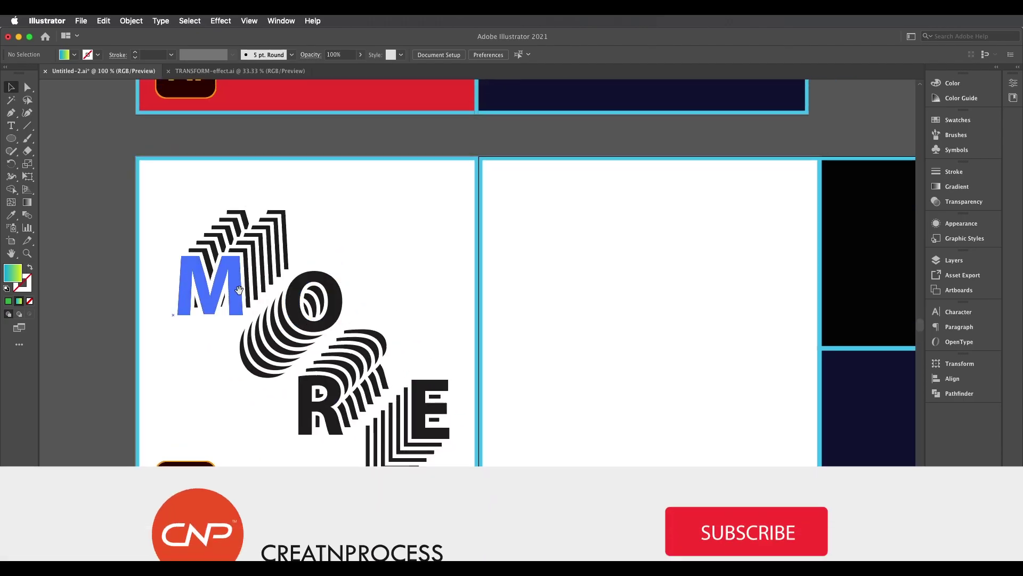
scroll(182, 282, "right", 3)
scroll(181, 282, "down", 1)
key("t")
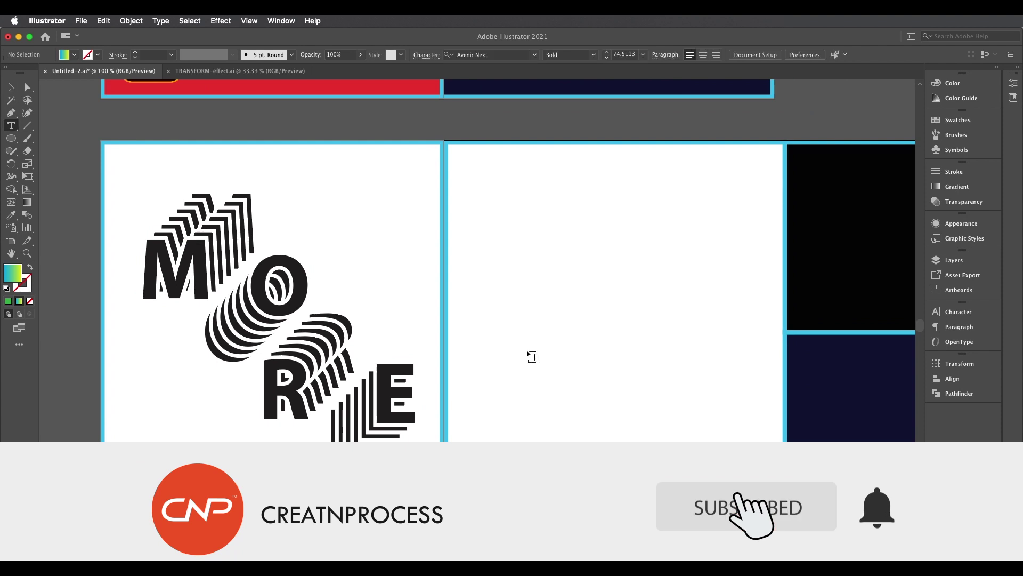
scroll(685, 352, "right", 10)
left_click(624, 257)
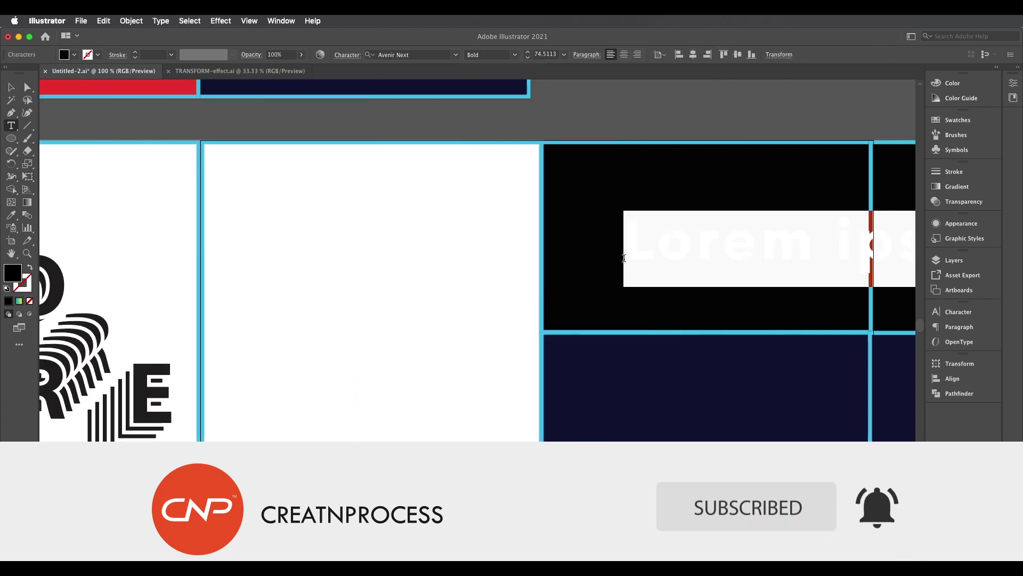
type("M")
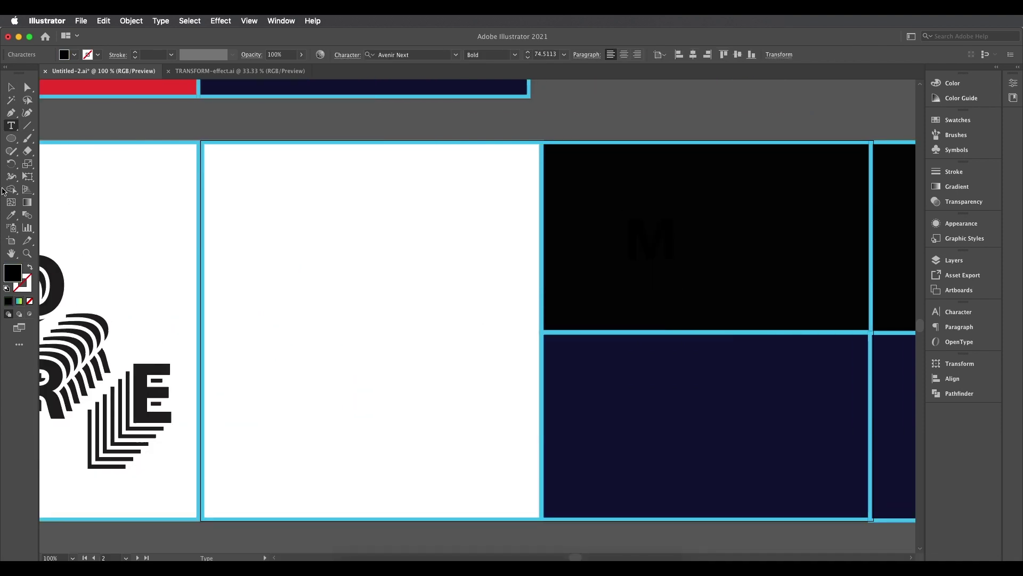
Select the letter M and set its fill to a dark grey swatch.
left_click(18, 87)
left_click(74, 54)
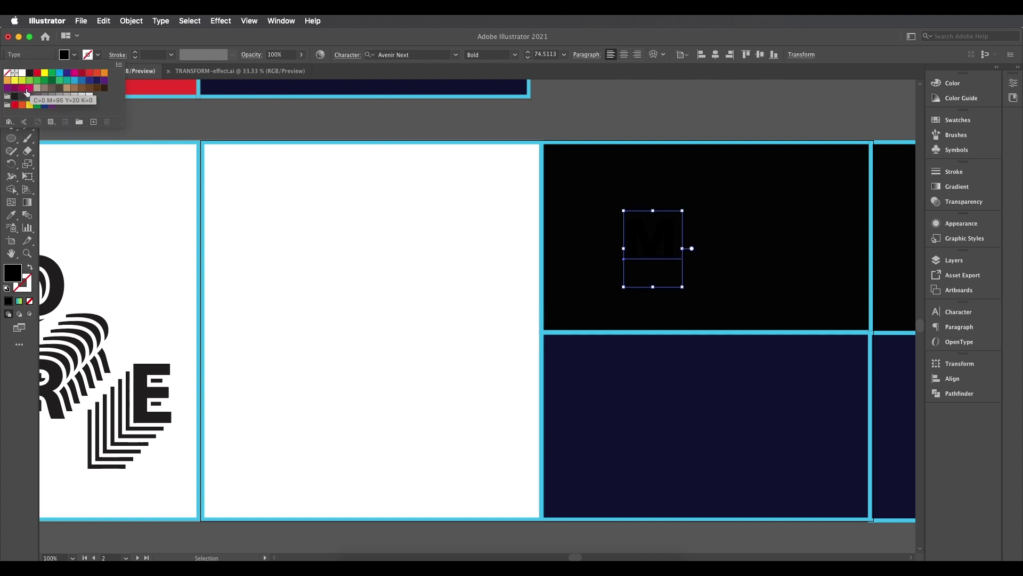
left_click(29, 97)
left_click(75, 55)
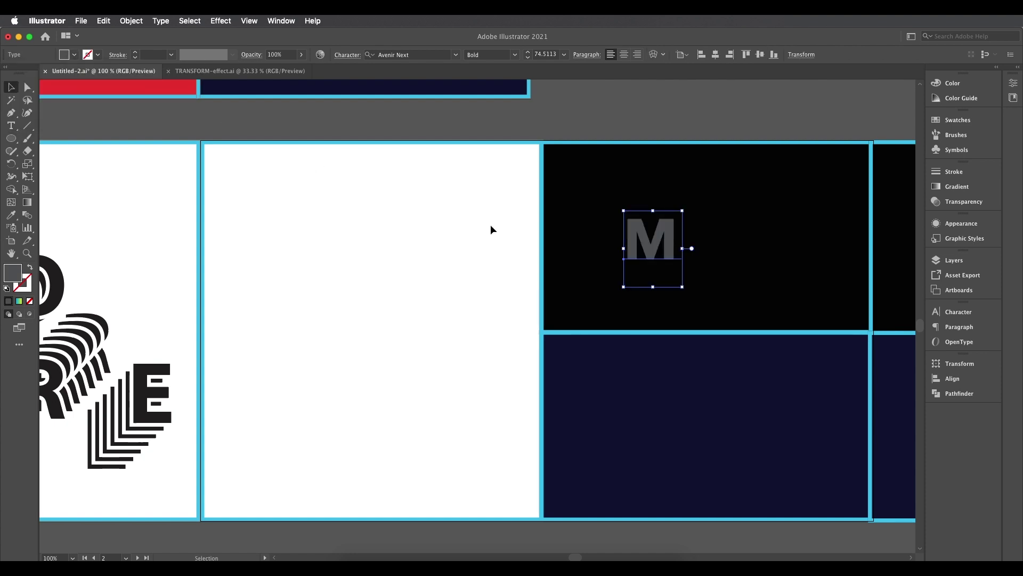
Move the letter M from the black artboard onto the empty white artboard beside the MORE design.
scroll(111, 244, "left", 5)
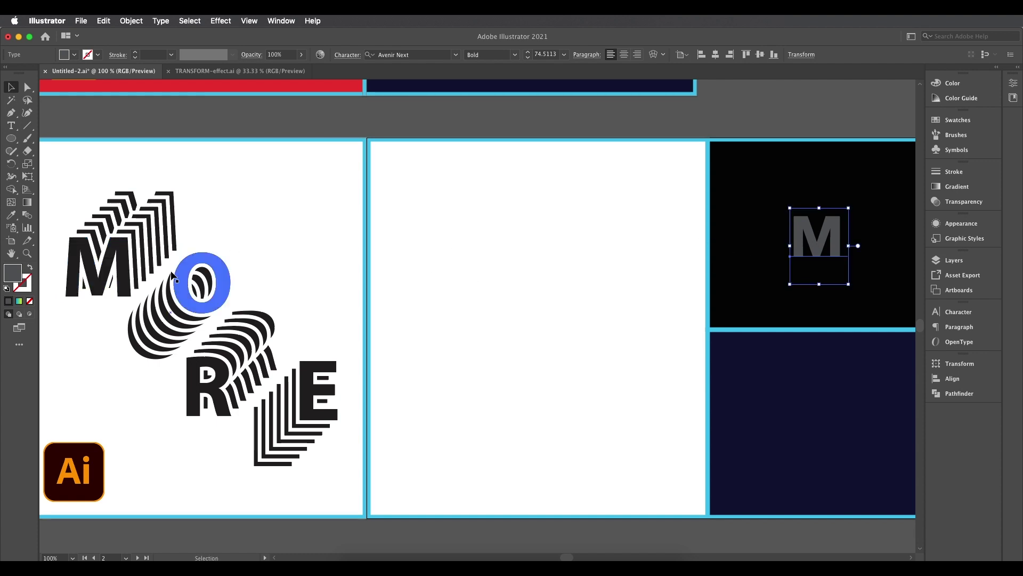
key("space")
left_click_drag(788, 254, 405, 298)
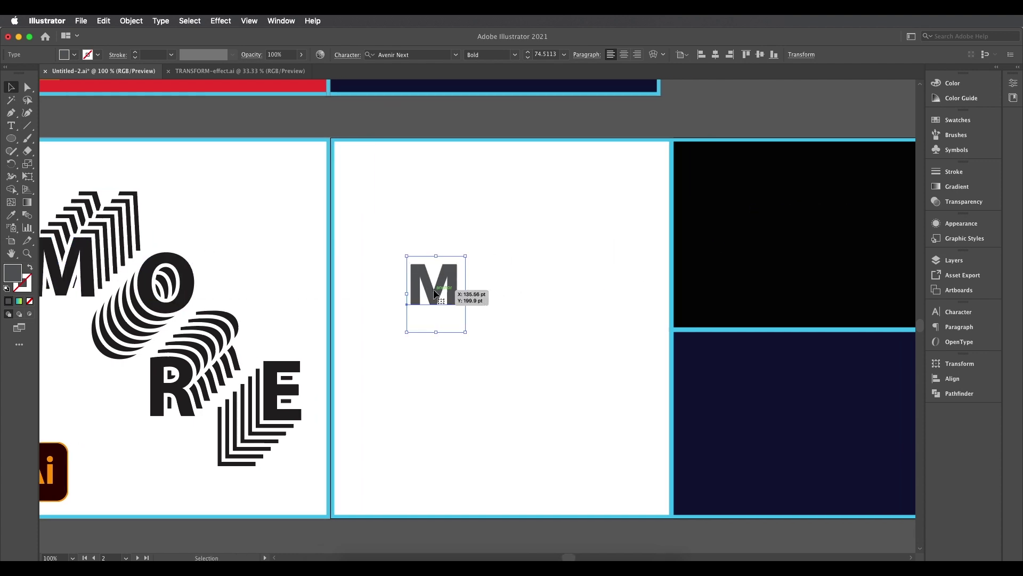
scroll(373, 282, "left", 2)
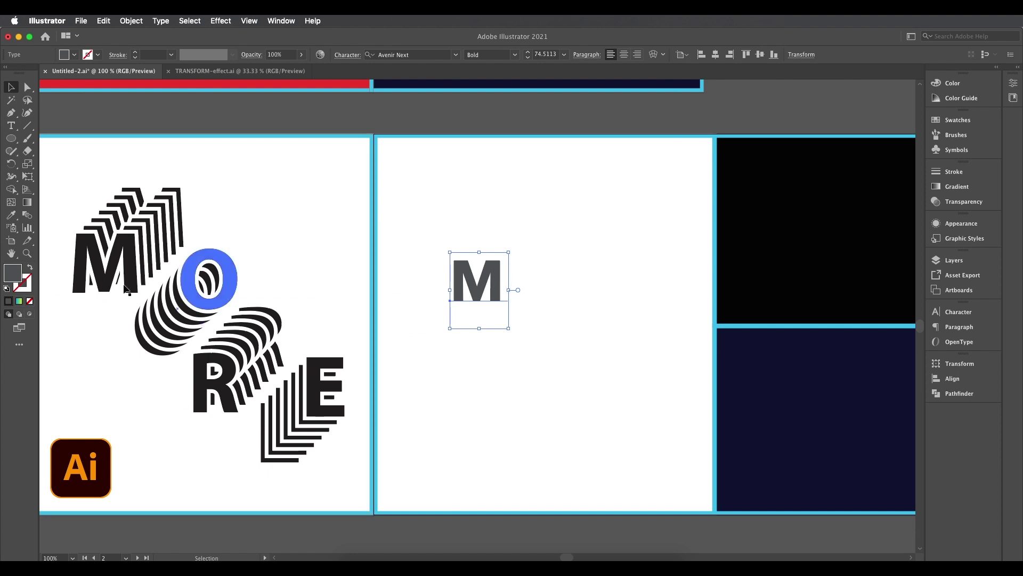
Remove the M's fill colour and add a new stroke to its appearance.
left_click(29, 303)
left_click(957, 226)
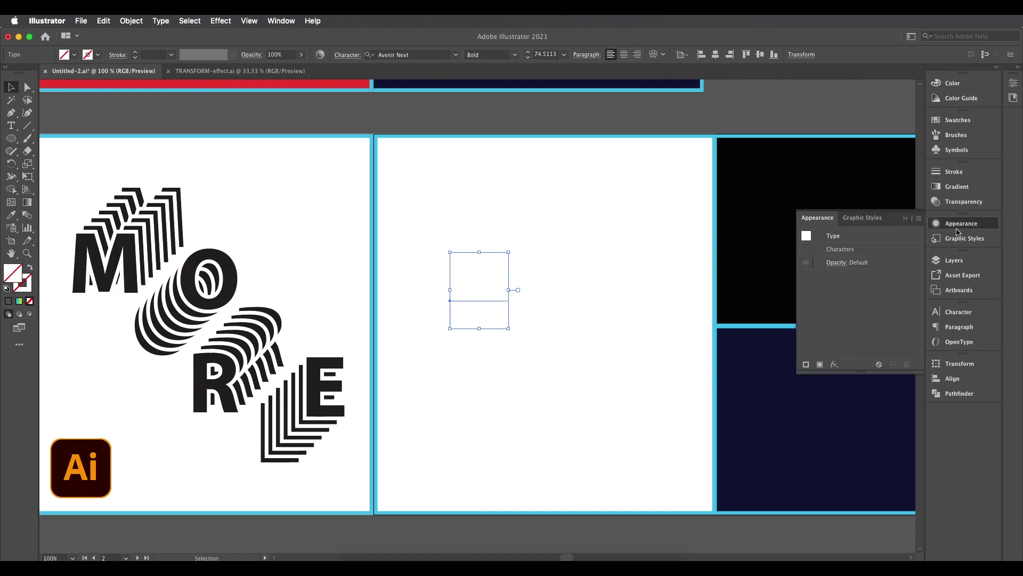
left_click(919, 221)
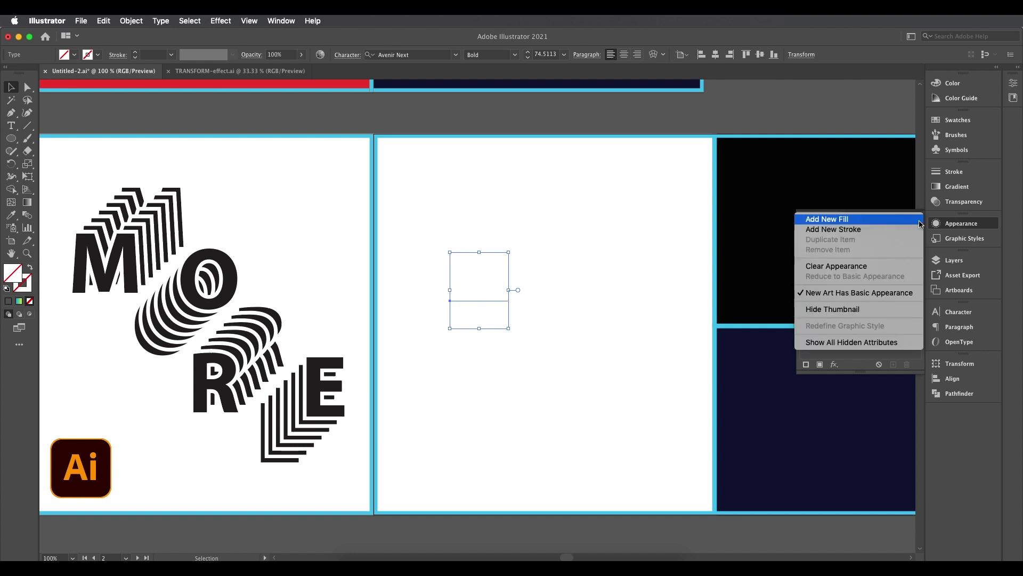
left_click(859, 229)
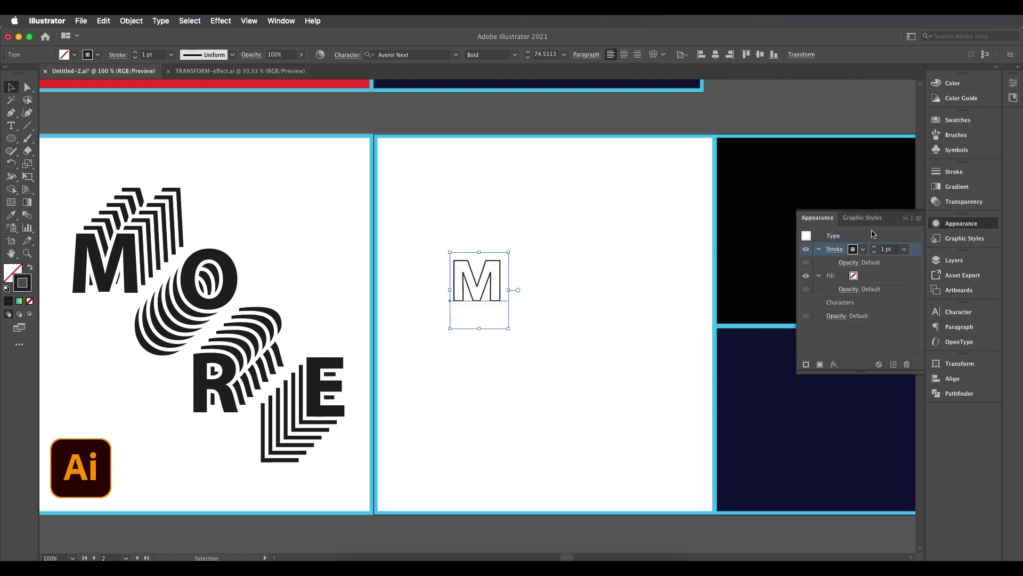
Add a new fill to the M's appearance and stack it above the stroke.
left_click(918, 218)
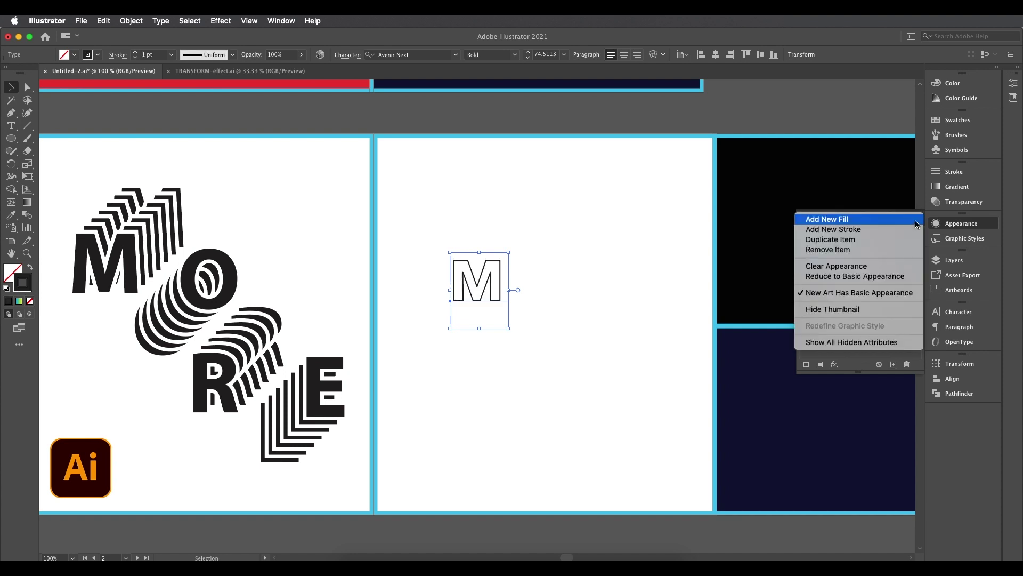
left_click(847, 221)
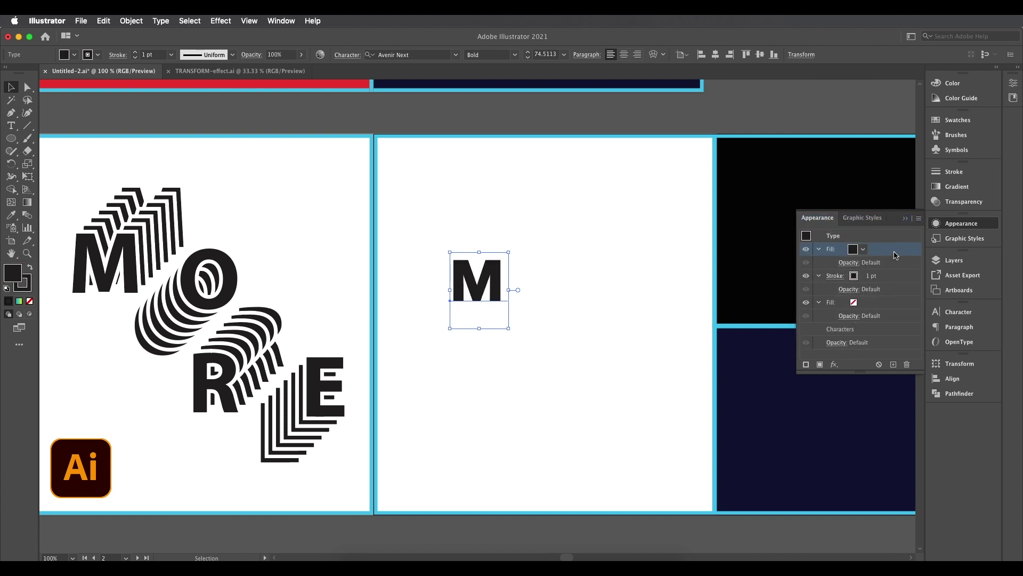
left_click_drag(899, 278, 895, 251)
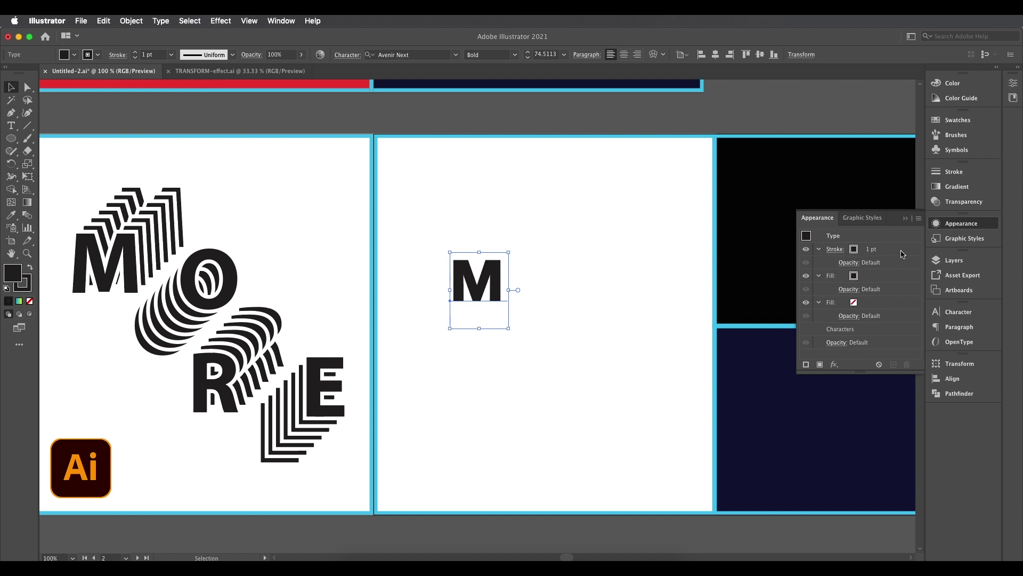
left_click_drag(902, 253, 900, 288)
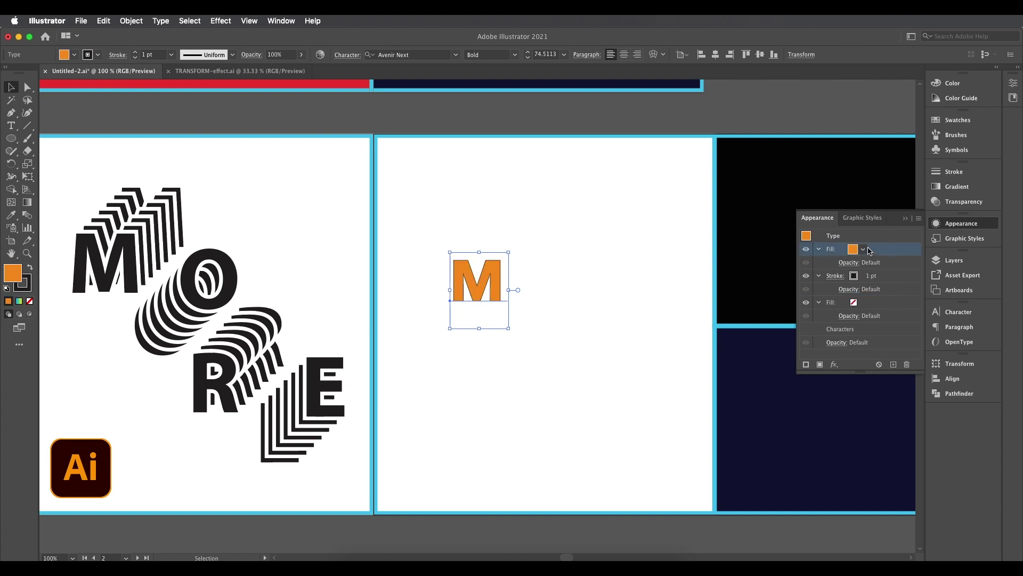
Try an orange colour on the M's upper fill and set it back to black.
left_click(862, 249)
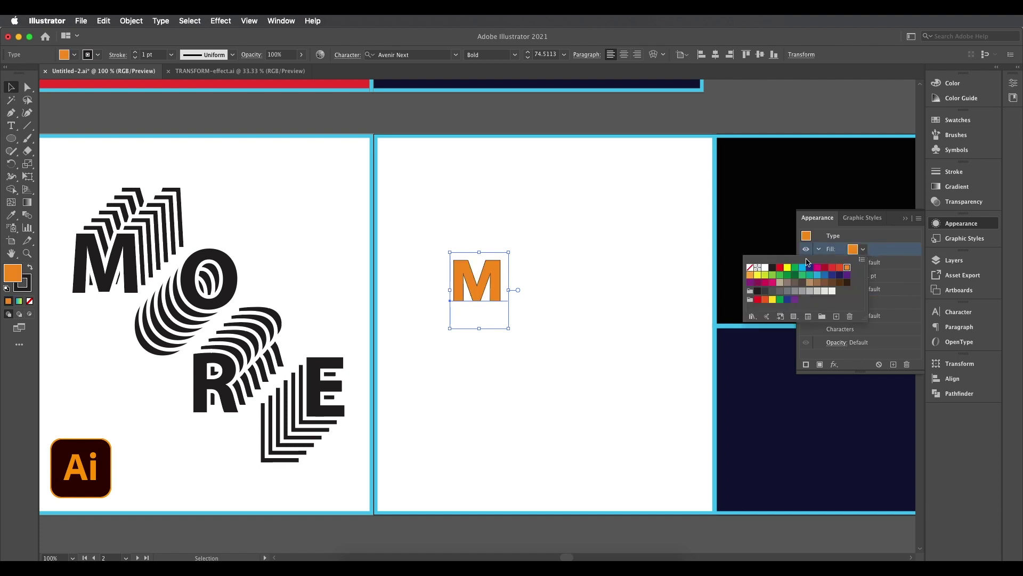
left_click(774, 268)
left_click(864, 250)
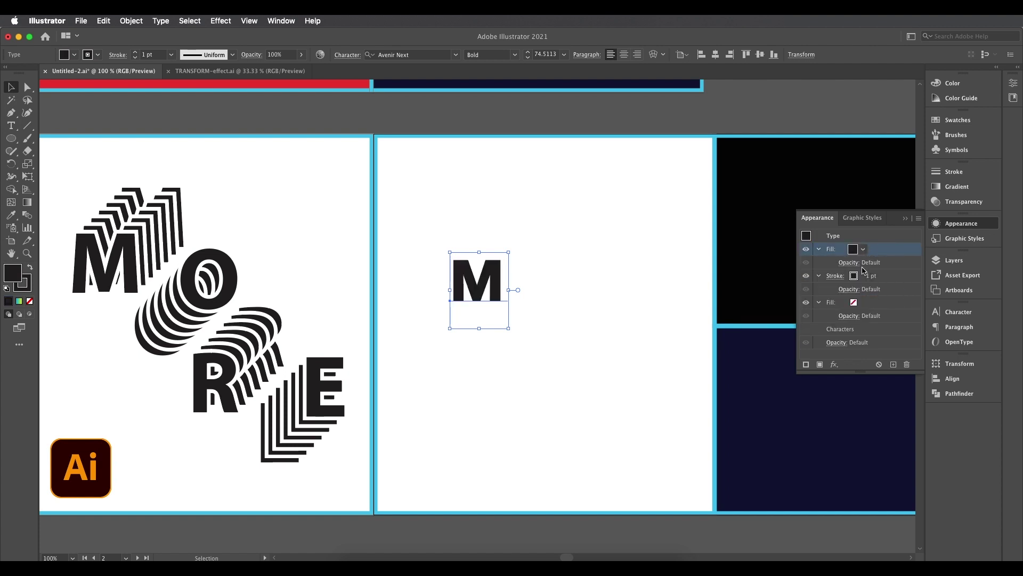
Set the M's stroke colour to orange and its weight to 7 pt.
left_click(864, 276)
left_click(863, 276)
left_click(848, 293)
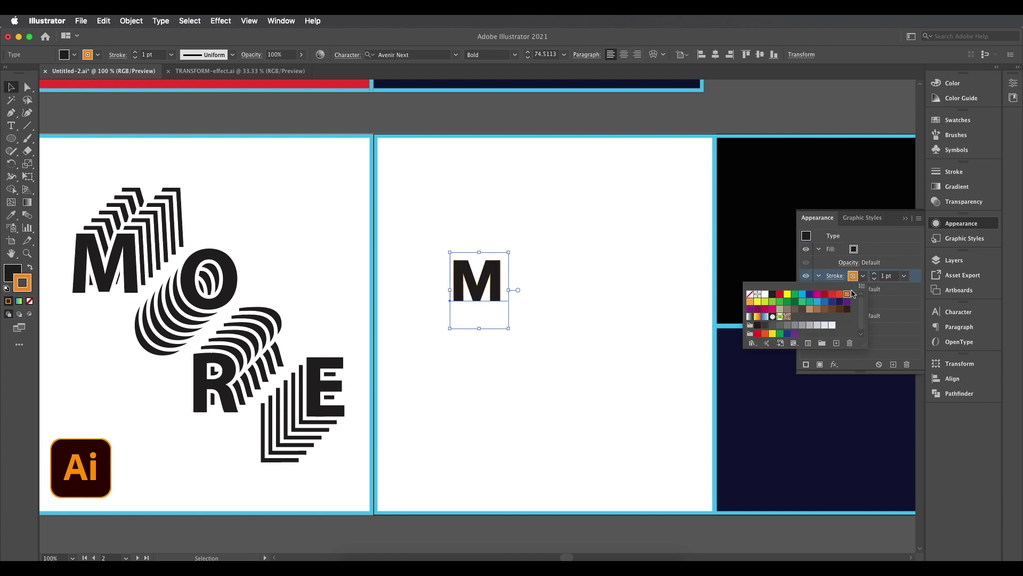
left_click(890, 277)
scroll(889, 277, "up", 6)
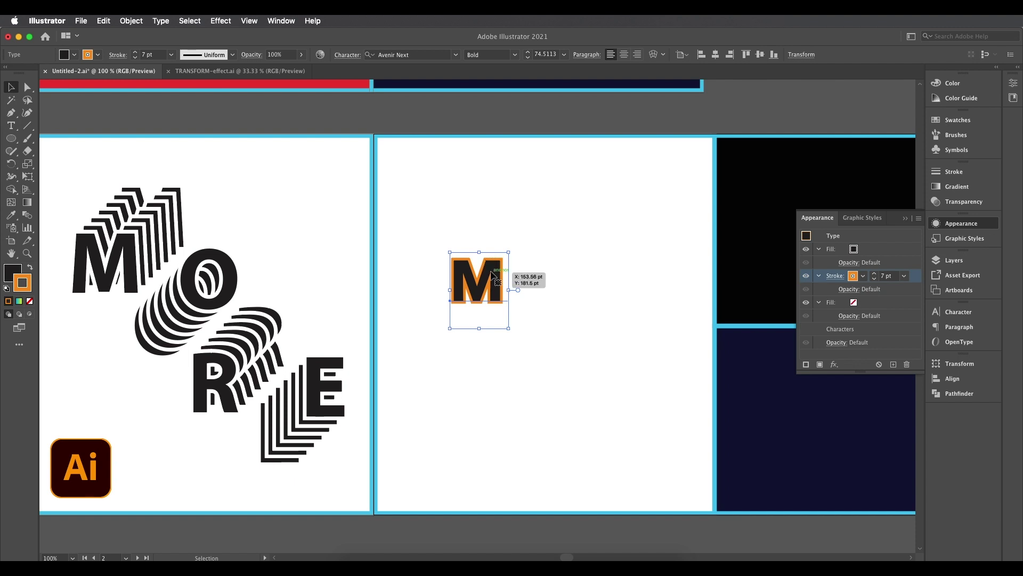
Examine the stacking of the M's fill and stroke, hiding and showing the stroke.
left_click(898, 250)
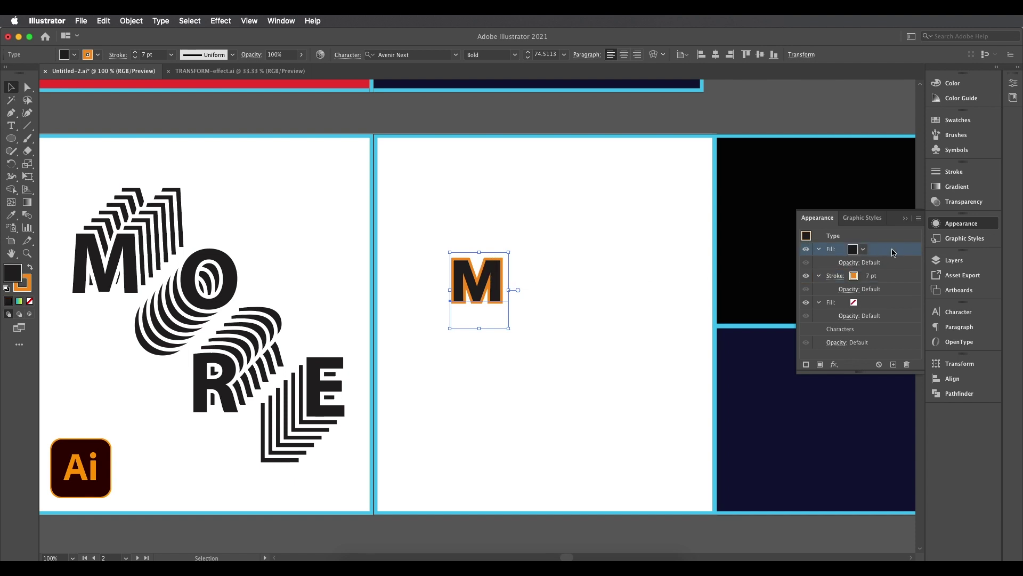
mouse_move(894, 253)
left_mouse_down()
mouse_move(893, 288)
mouse_move(880, 278)
mouse_move(892, 249)
left_mouse_up()
left_click(891, 277)
left_click(805, 277)
left_click(805, 276)
Increase the weight of the M's orange stroke to 10 pt.
scroll(891, 281, "up", 18)
scroll(891, 281, "down", 17)
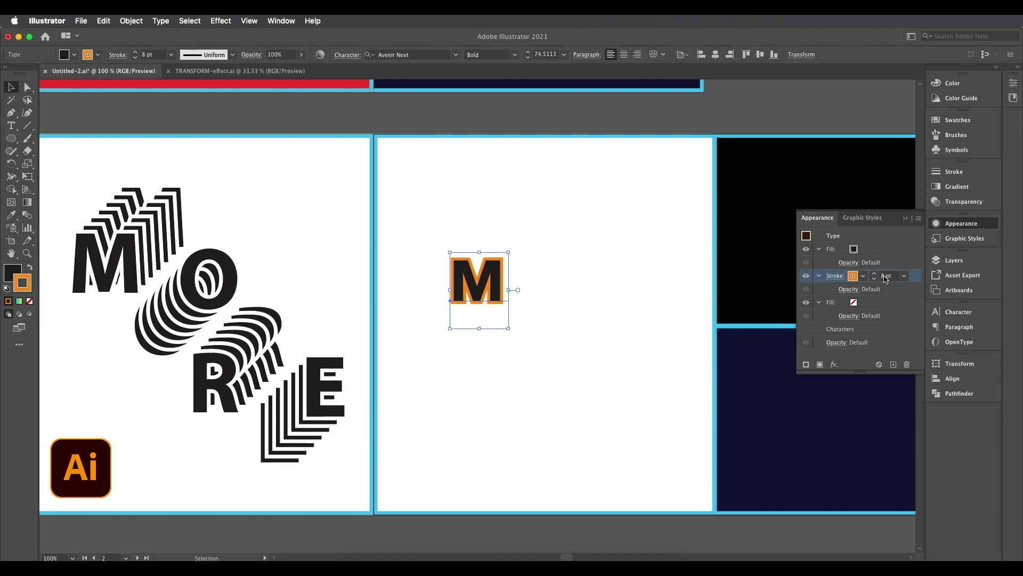
scroll(885, 278, "up", 2)
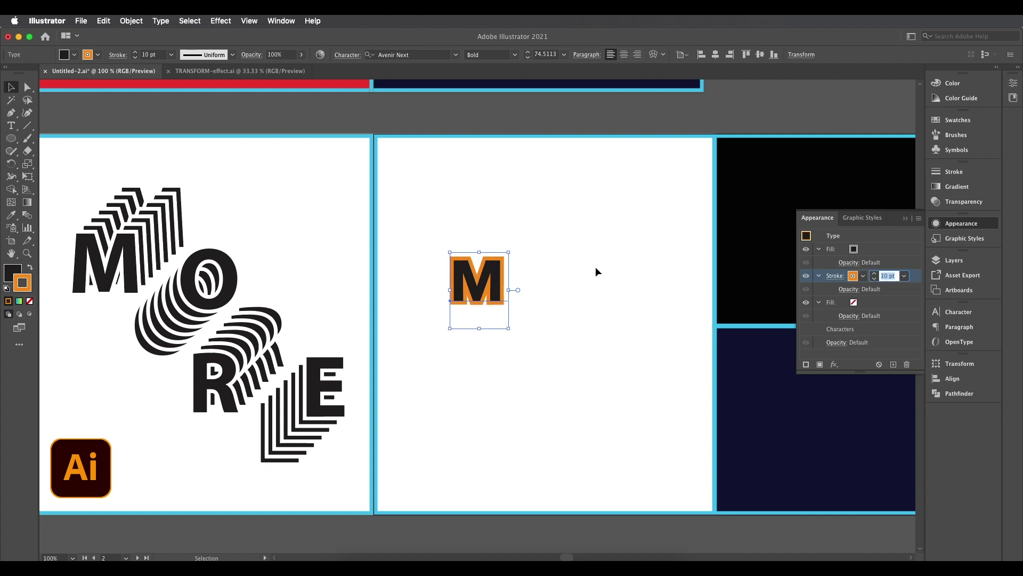
Move the M higher on the white artboard, enlarge it to about 96.3 pt, and set its stroke weight to 10 pt.
left_click_drag(492, 268, 504, 240)
left_click_drag(522, 290, 540, 316)
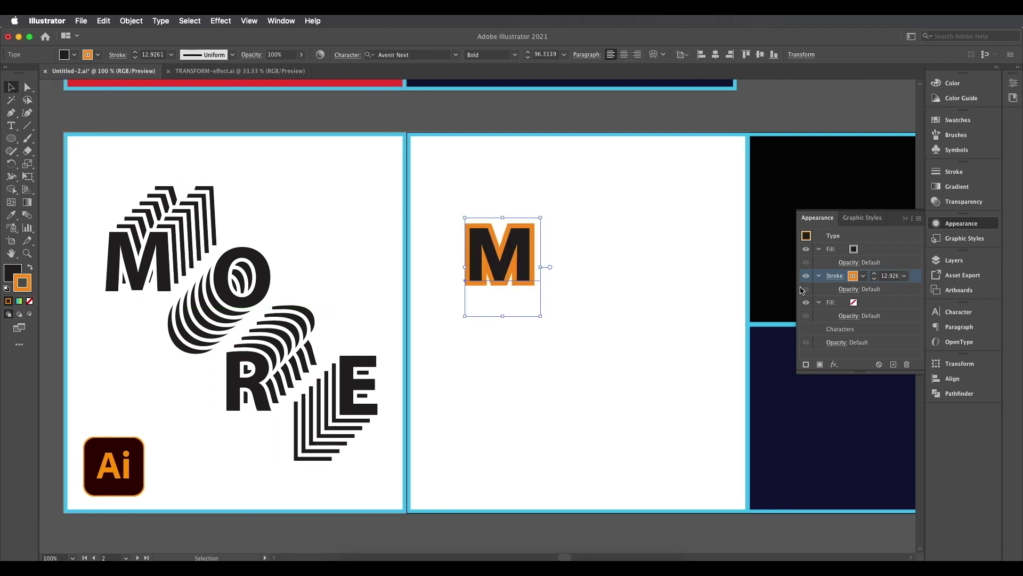
left_click(903, 276)
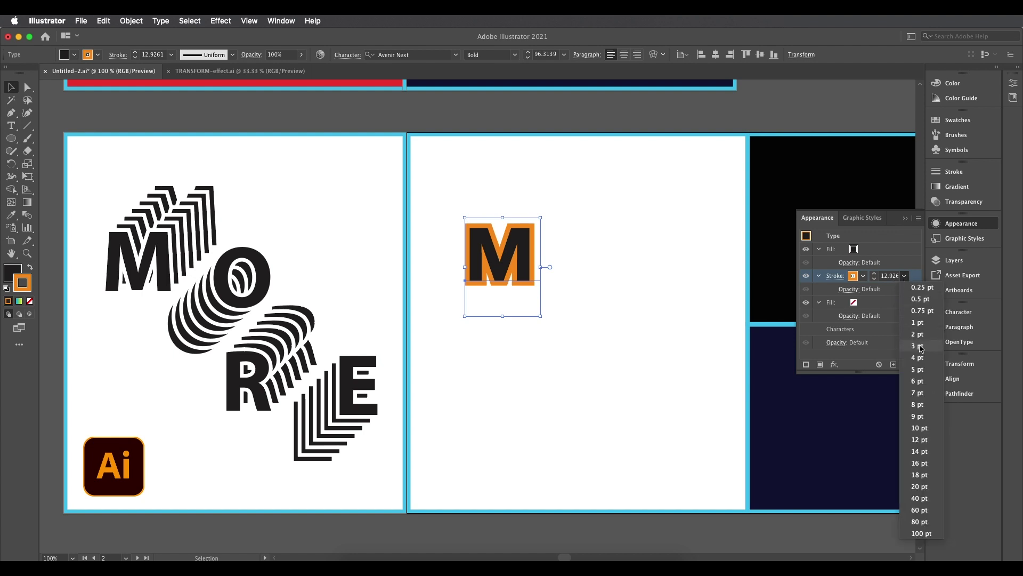
left_click(918, 428)
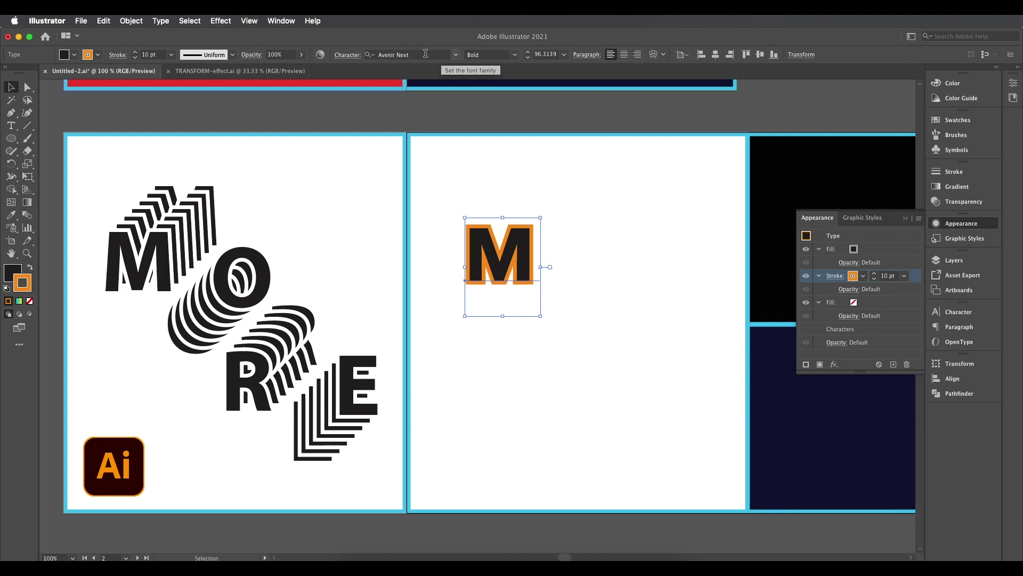
Move the M slightly left and down on the white artboard.
left_click(392, 55)
left_click(504, 54)
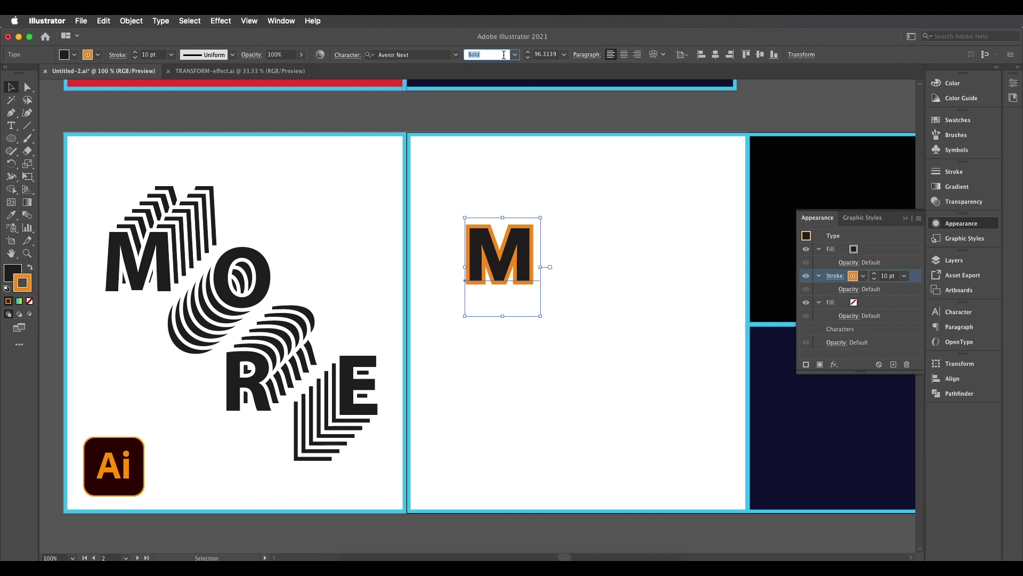
left_click_drag(513, 246, 469, 261)
key("super+z")
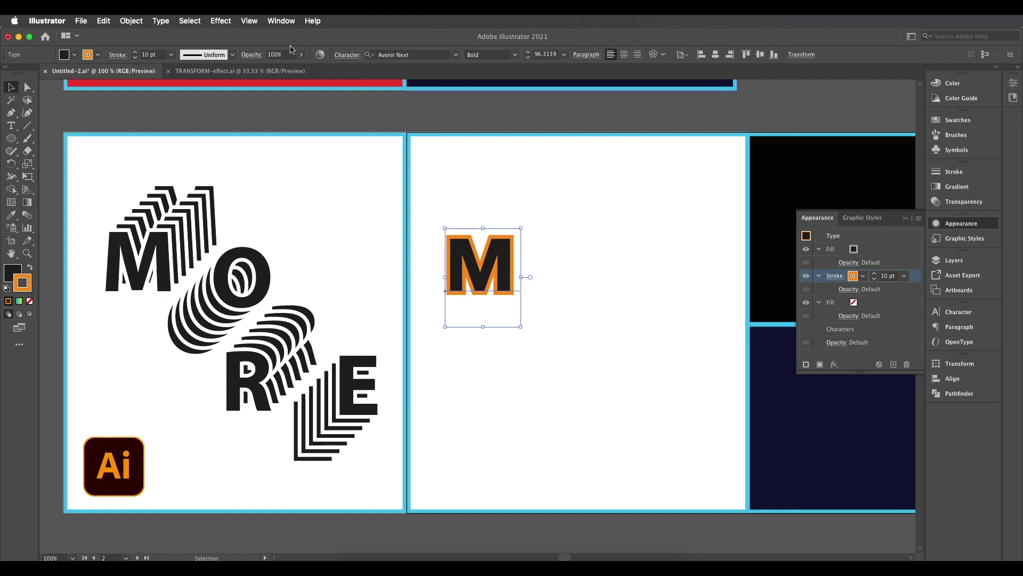
left_click(221, 21)
mouse_move(282, 117)
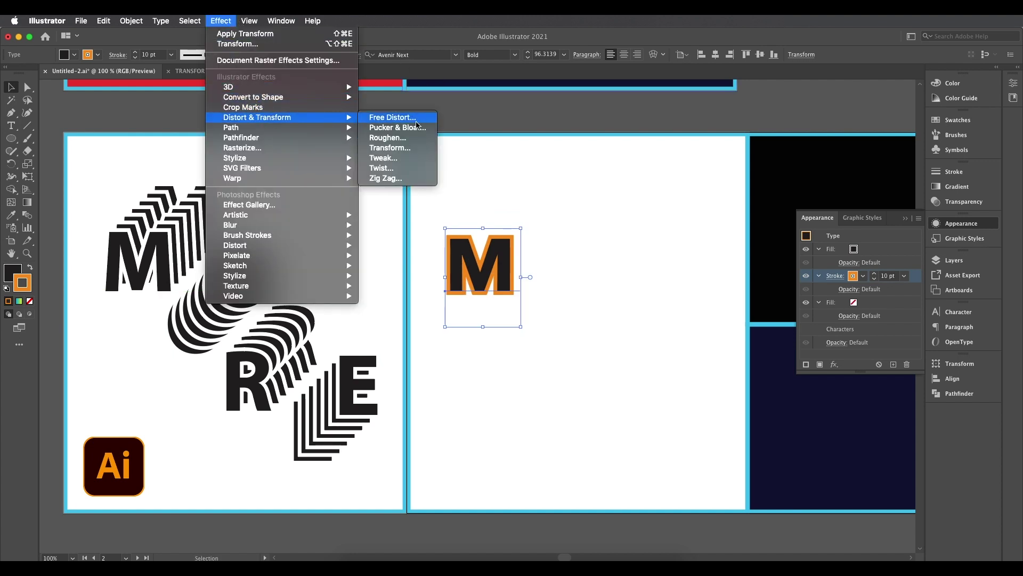
left_click(414, 152)
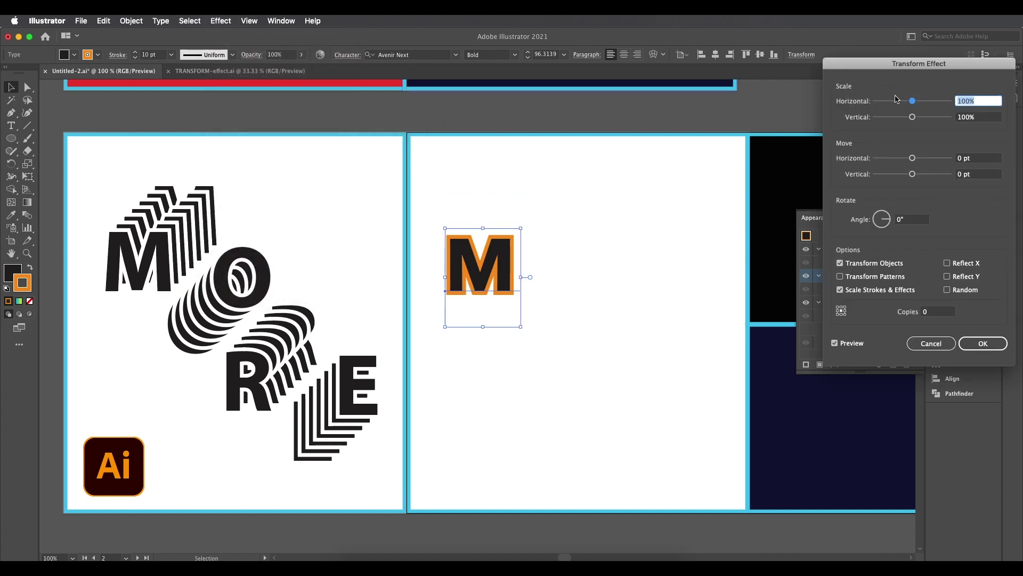
left_click_drag(898, 65, 795, 89)
left_click(824, 330)
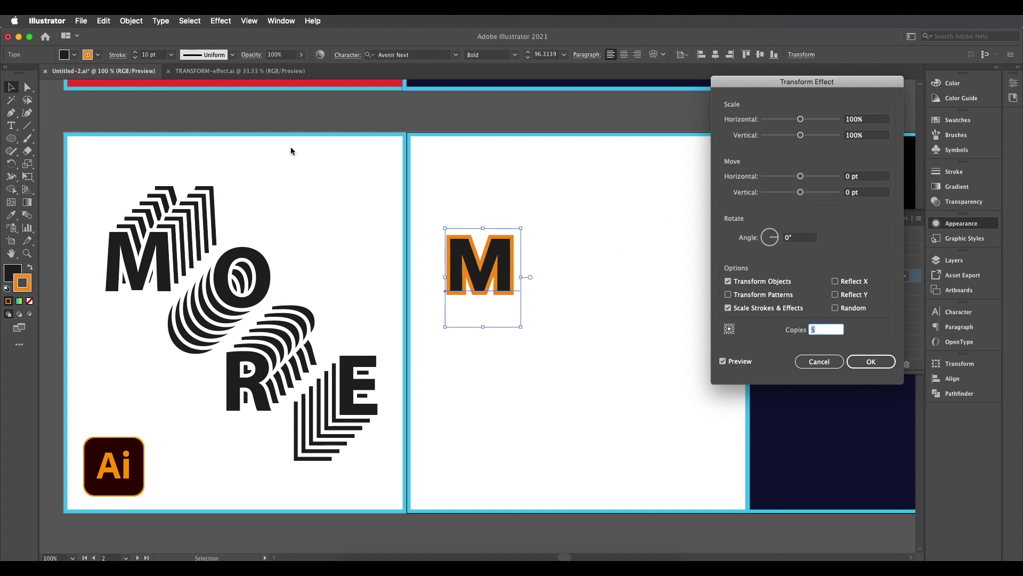
left_click_drag(804, 176, 808, 176)
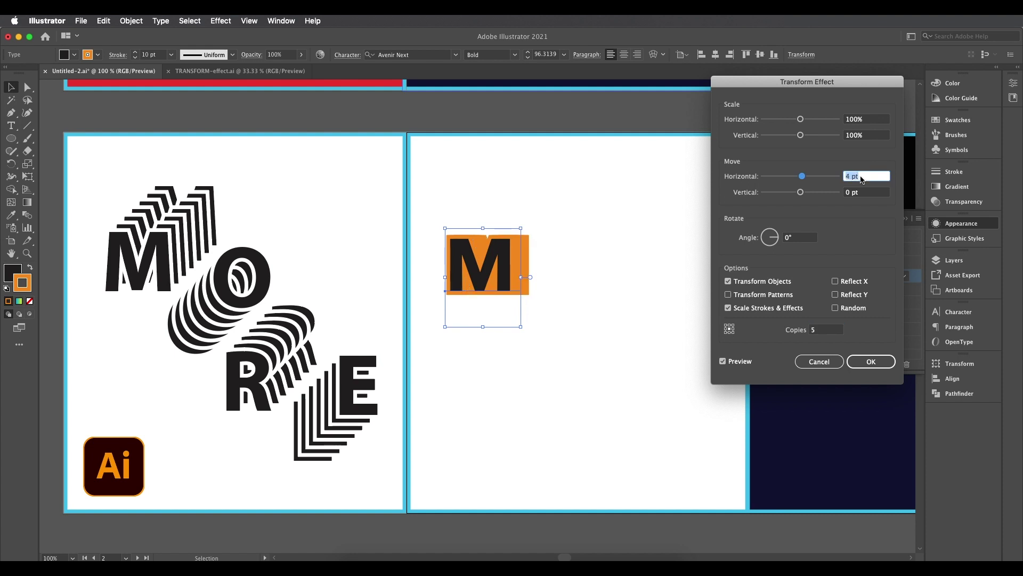
key("Up")
key("Up")
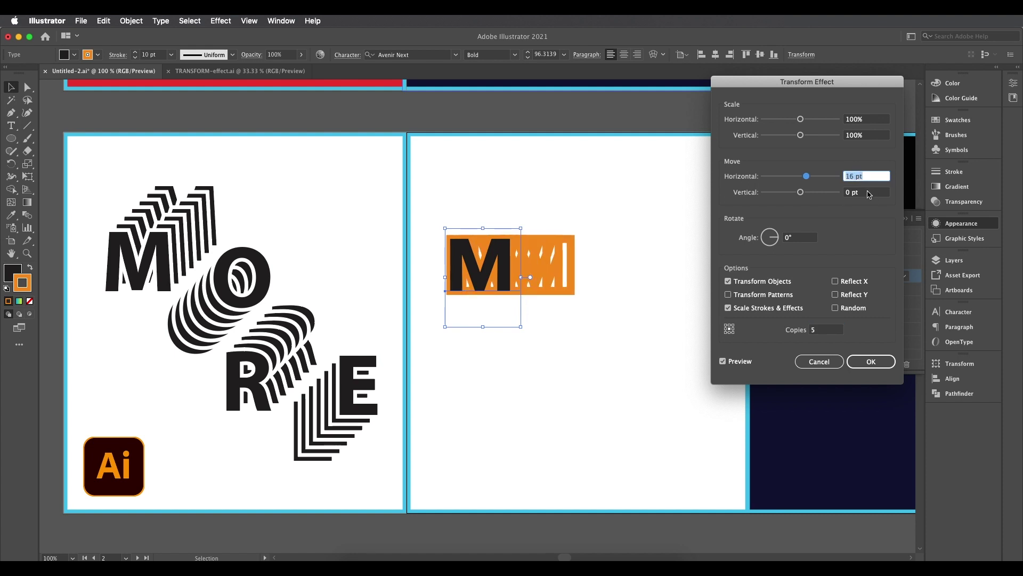
left_click(867, 194)
scroll(868, 194, "up", 13)
scroll(867, 195, "down", 20)
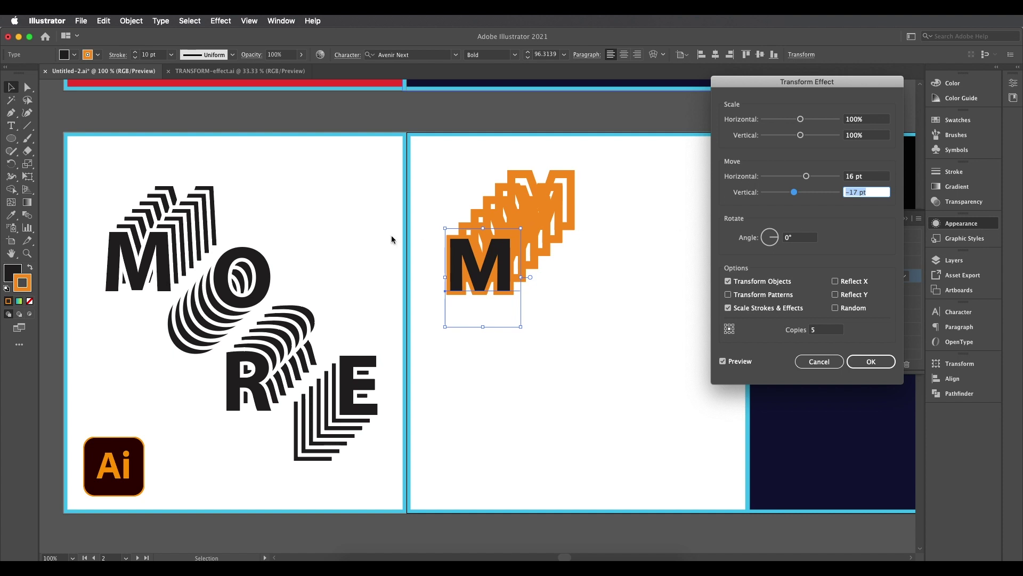
left_click(819, 361)
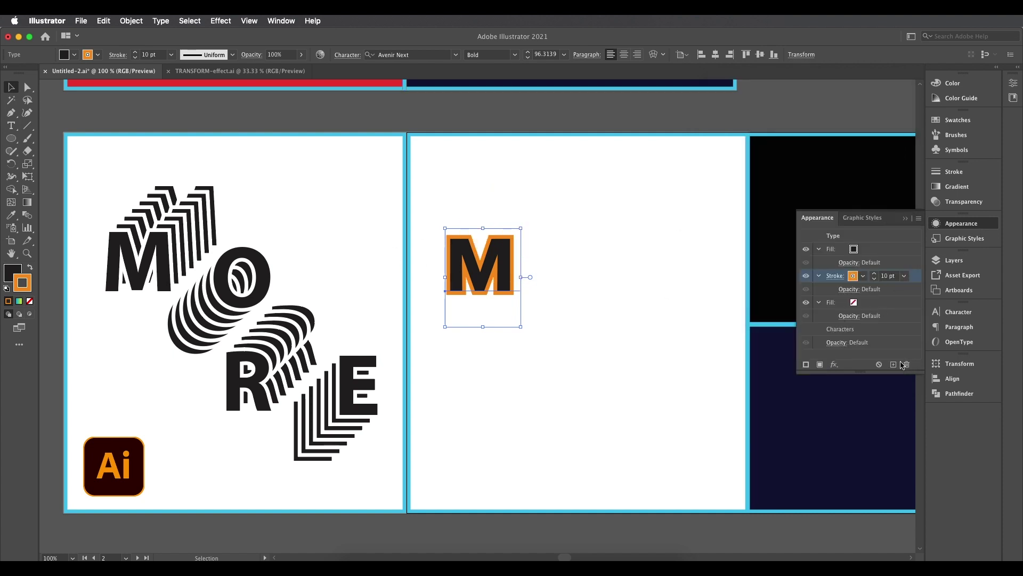
Make the appearance list taller and deselect the stroke entry so that the whole M is targeted.
left_click_drag(859, 373, 863, 504)
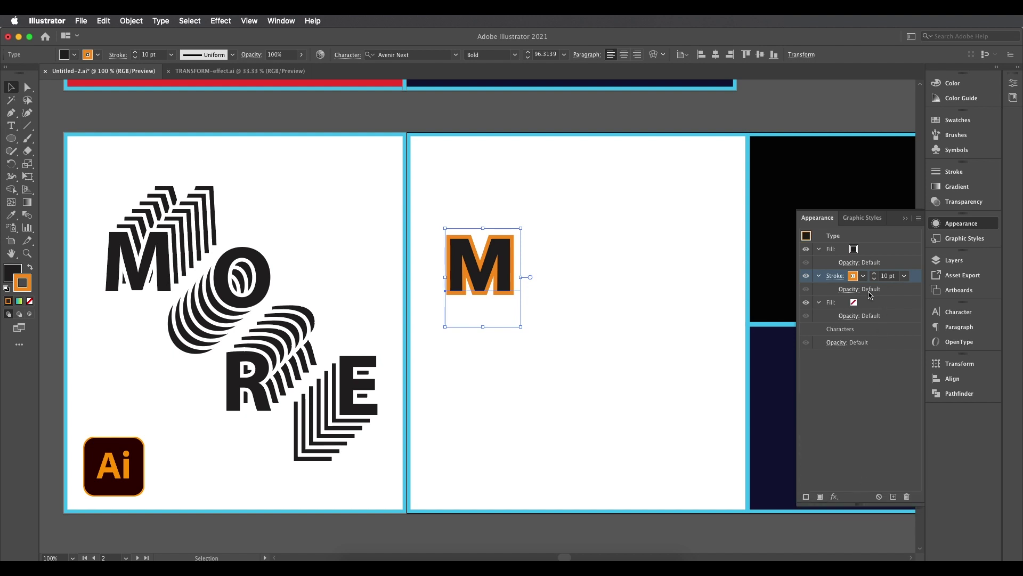
left_click(869, 402)
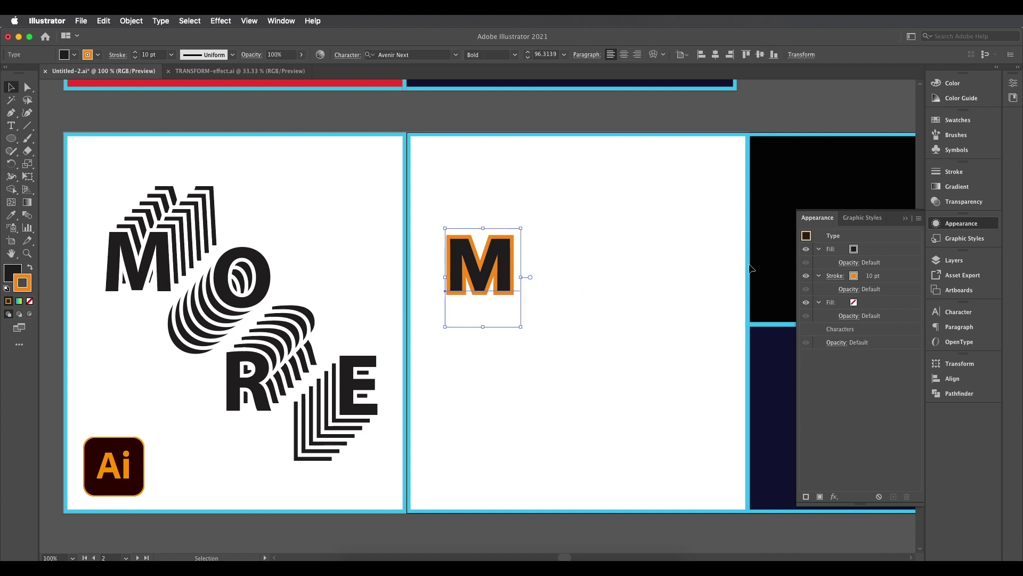
left_click(900, 276)
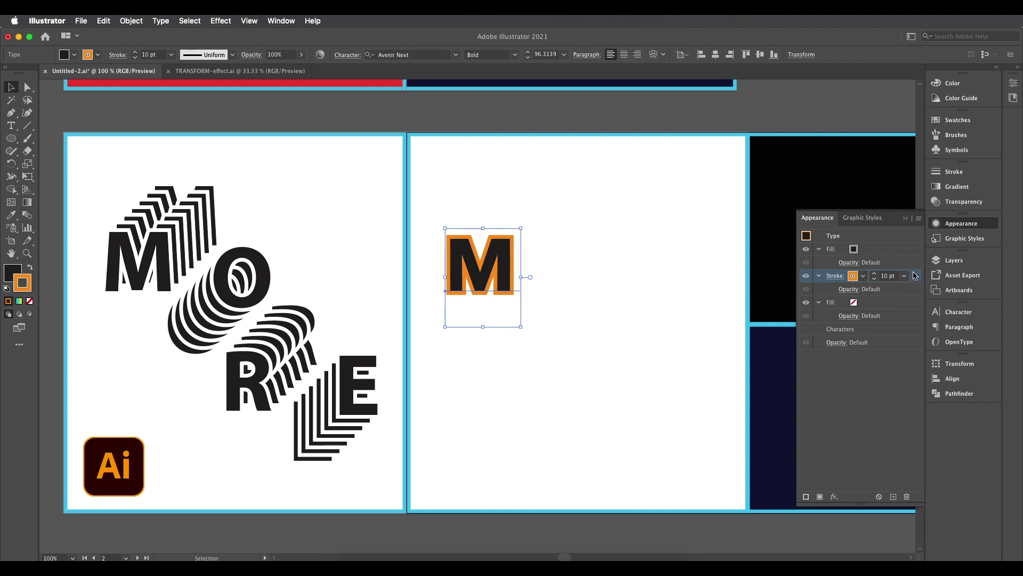
left_click(874, 382)
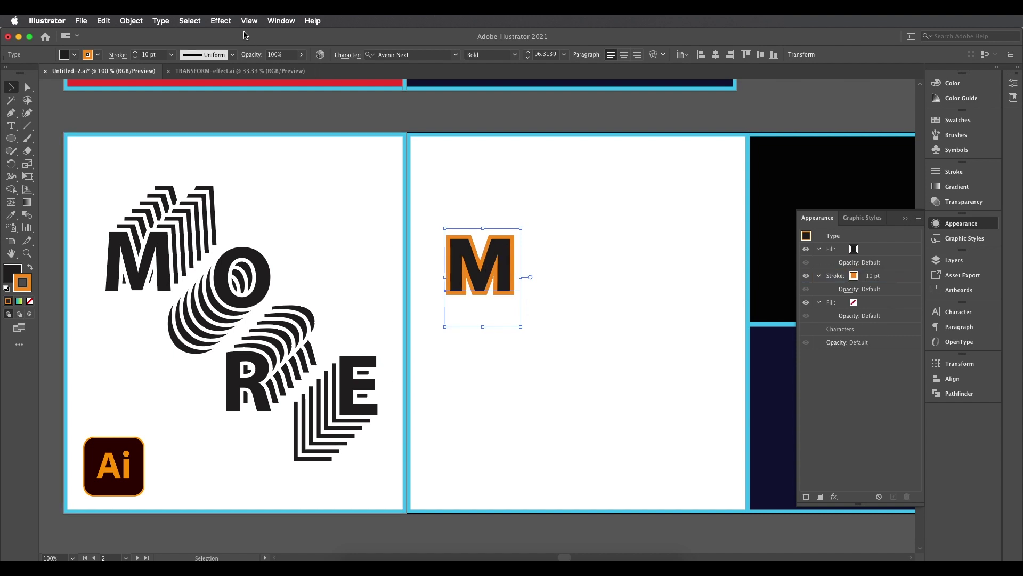
Start a Transform effect on the whole M and set its horizontal move to 7 pt.
left_click(220, 21)
mouse_move(263, 118)
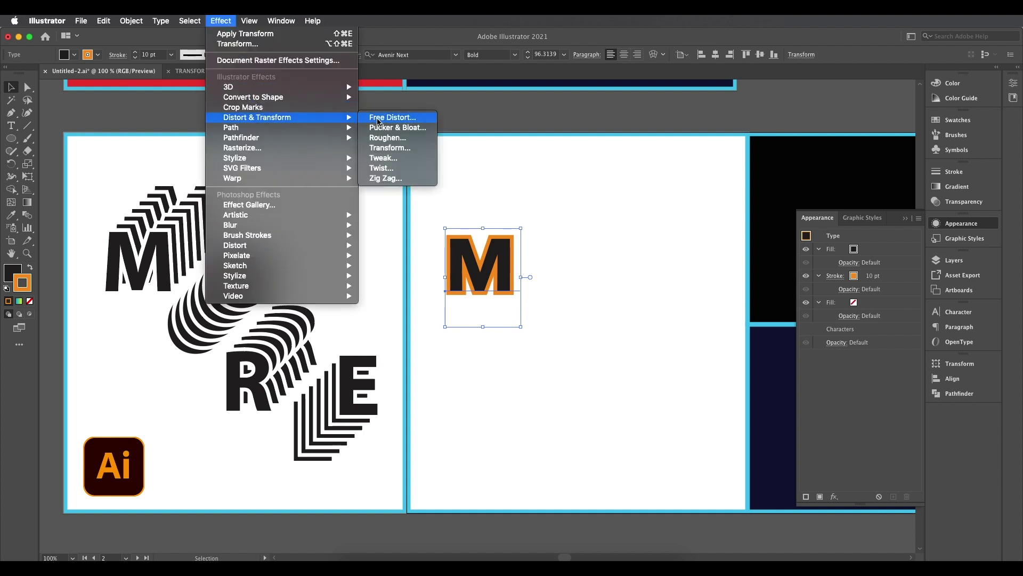
left_click(394, 149)
left_click_drag(810, 97, 774, 87)
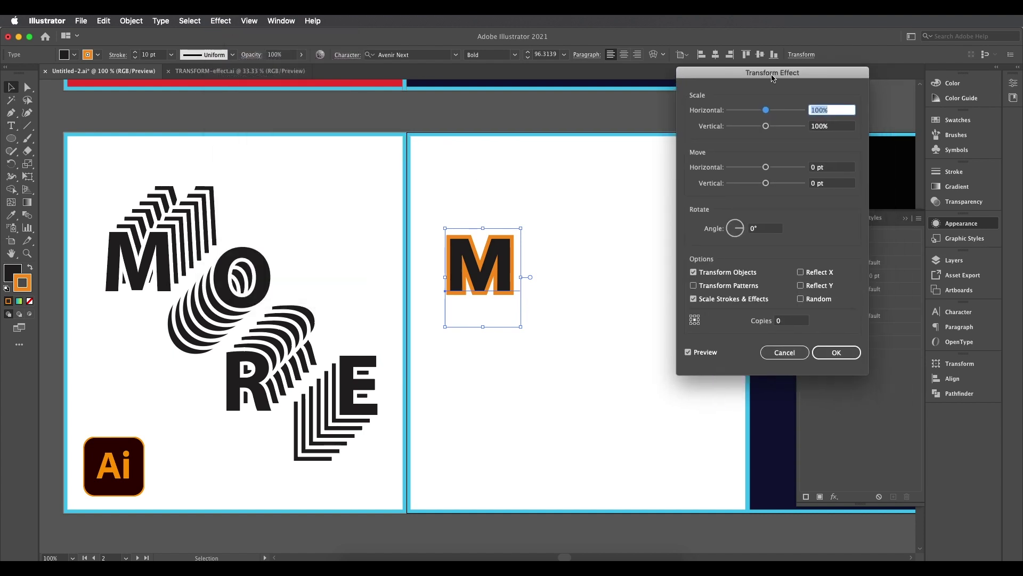
left_click(835, 169)
key("shift+Up")
key("Down")
key("Down")
key("Down")
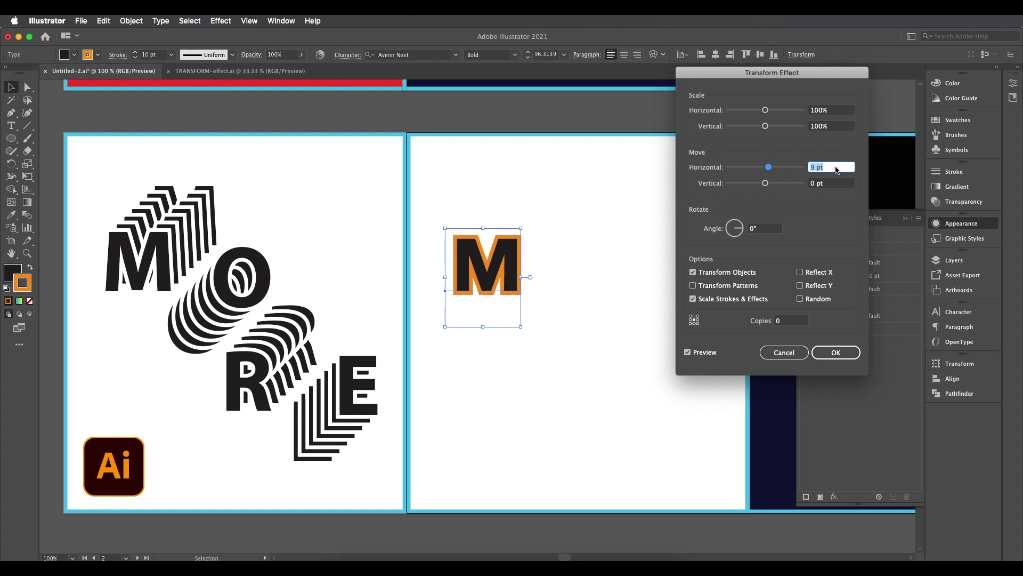
Set the Transform effect to 12 copies and its horizontal move to 11 pt.
left_click(792, 321)
key("Up")
key("Up")
key("shift+Up")
key("Up")
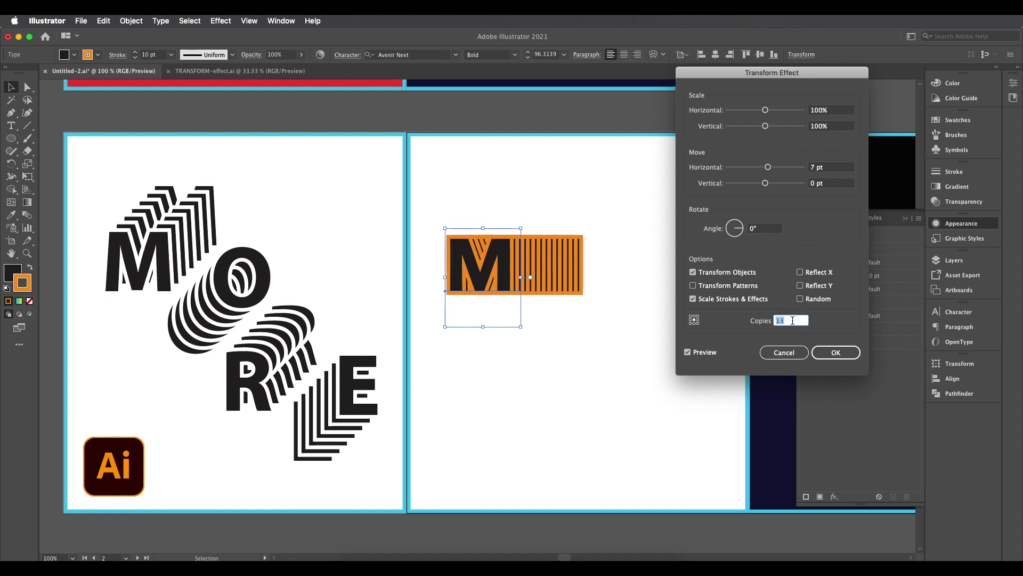
key("Down")
left_click(827, 168)
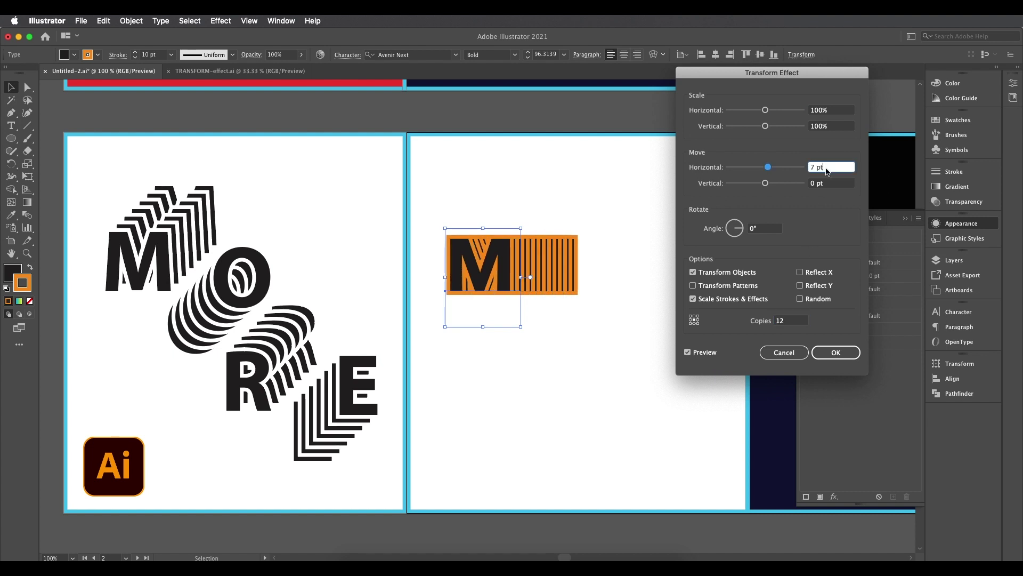
key("Up")
key("Up")
key("Up")
key("Up")
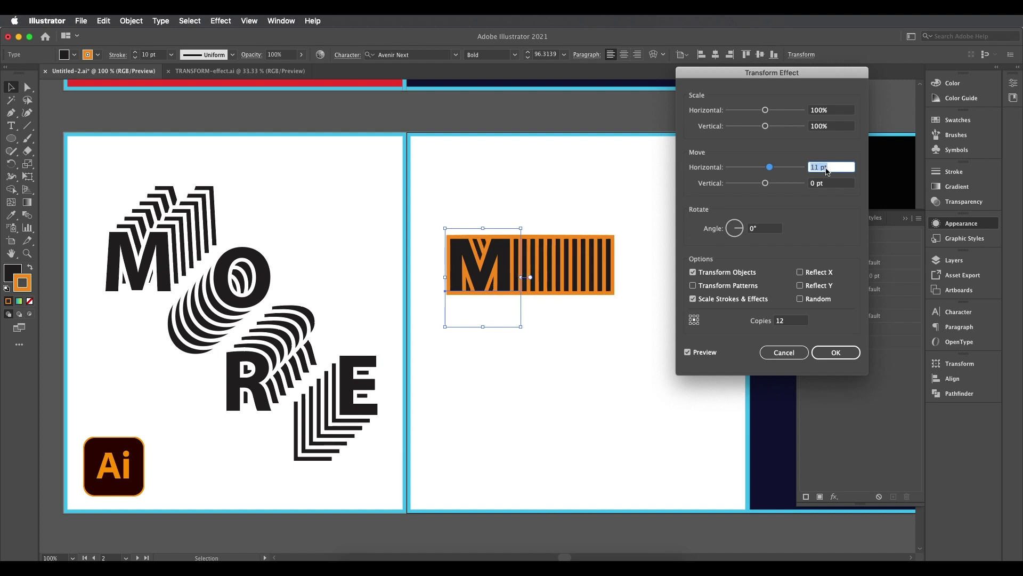
Reduce the Transform effect's copies to 7 and set its horizontal move to 12 pt.
left_click(794, 323)
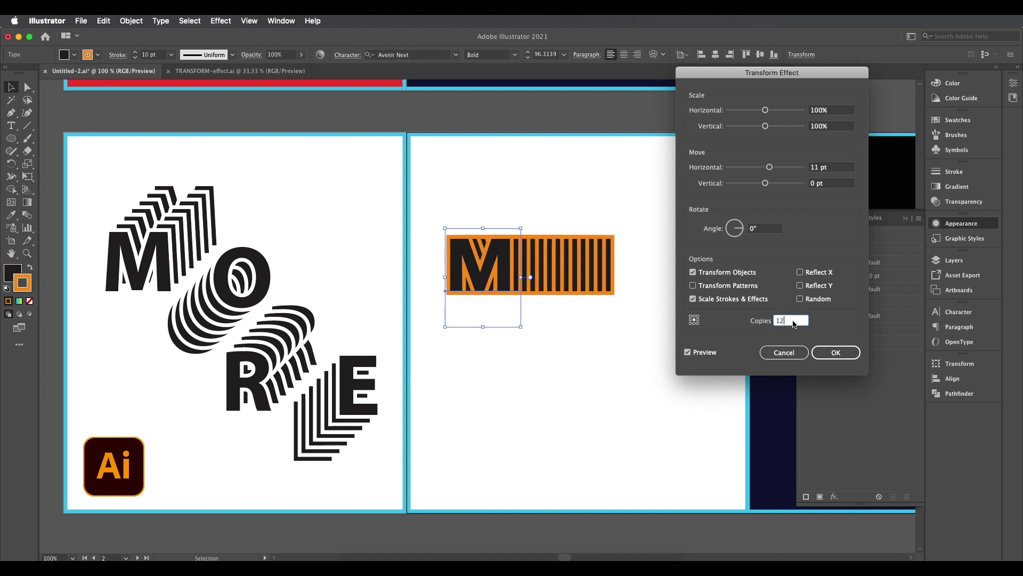
key("Down")
key("Down")
key("Down")
key("Down")
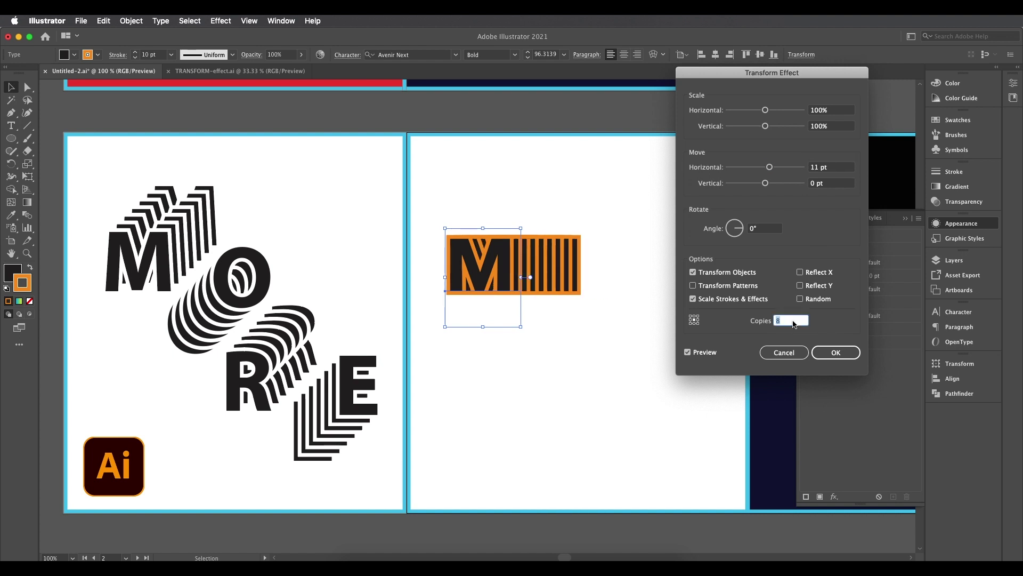
key("Down")
left_click(839, 171)
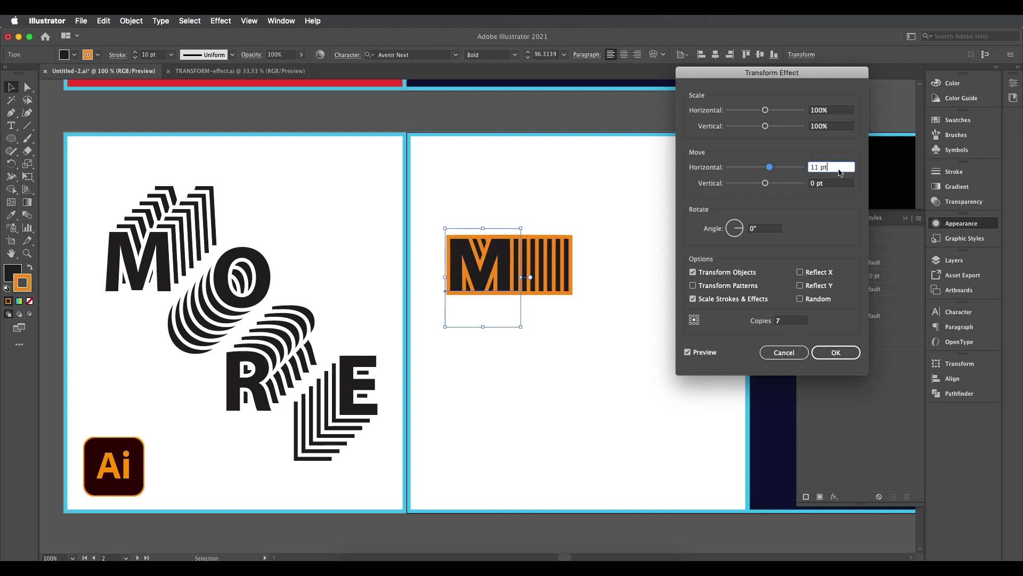
key("Up")
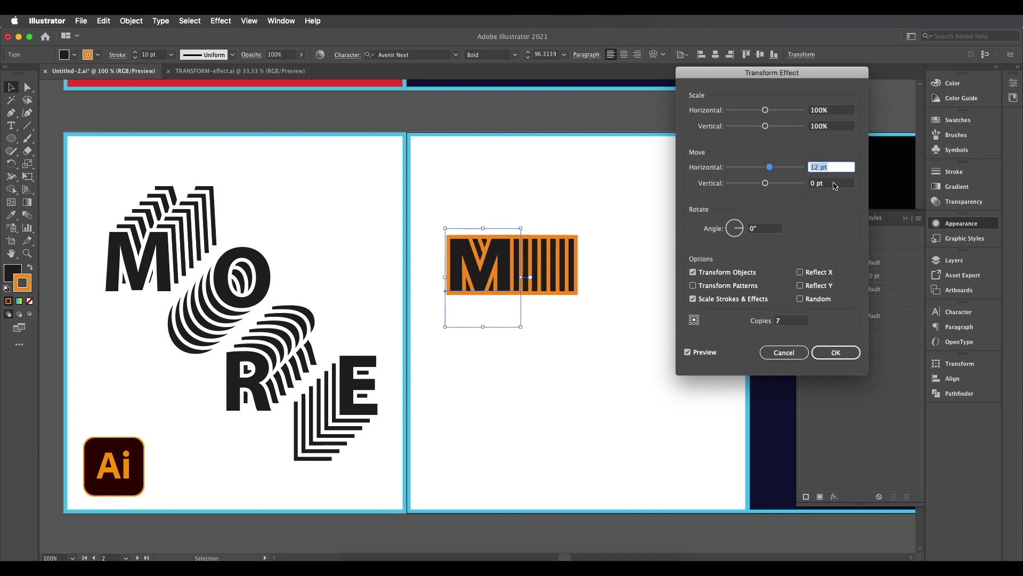
Set the Transform effect's vertical move to -10 pt.
left_click(836, 185)
key("Down")
key("Down")
key("Down")
key("Down")
key("Down")
key("Down")
key("Down")
key("Down")
key("Down")
key("Down")
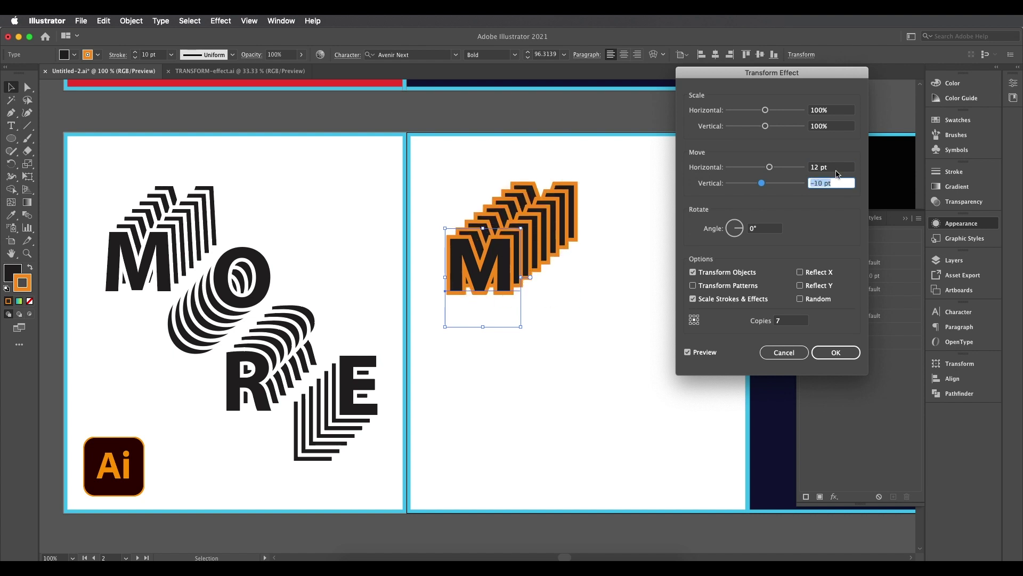
Set the Transform effect's horizontal move to 10 pt and apply the effect to the M.
left_click(837, 171)
key("Down")
key("Down")
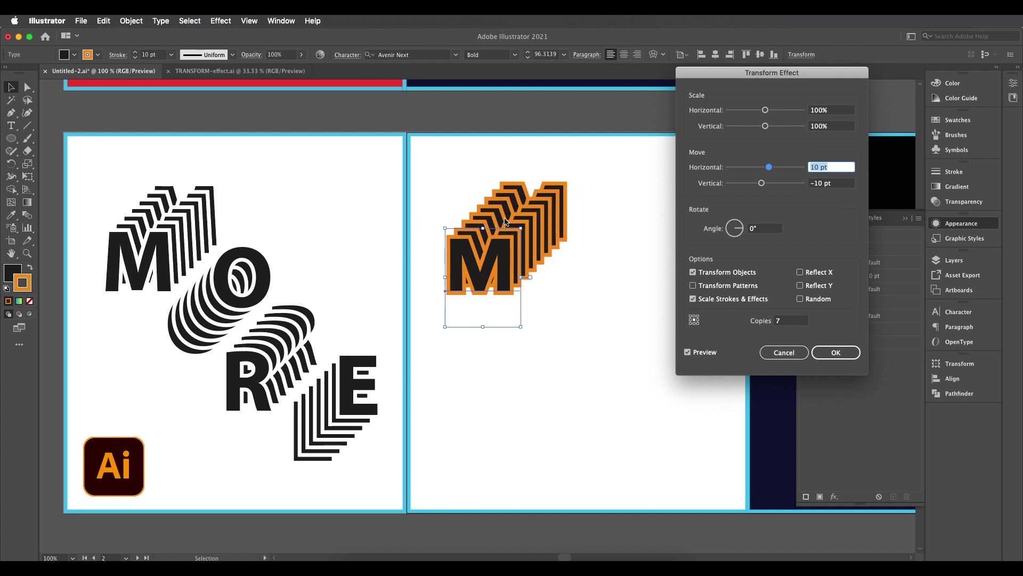
left_click(834, 352)
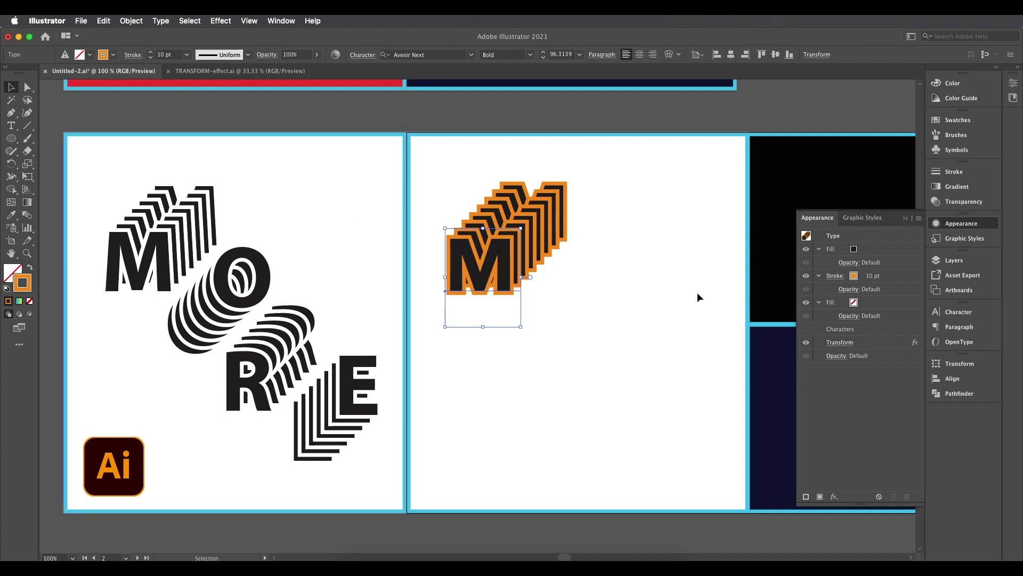
Change the M's orange stroke colour to white.
left_click(894, 279)
left_click(853, 275)
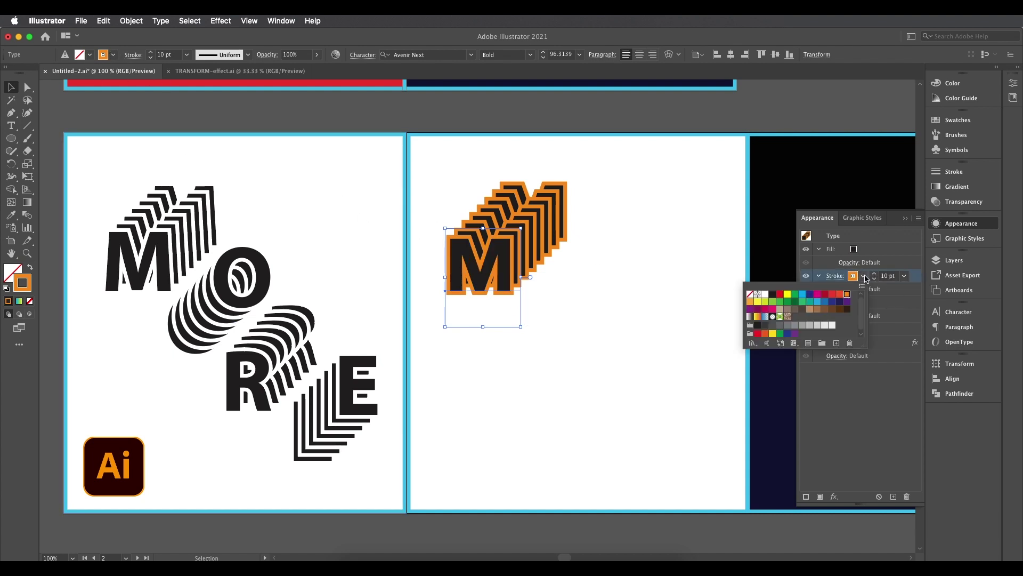
left_click(765, 296)
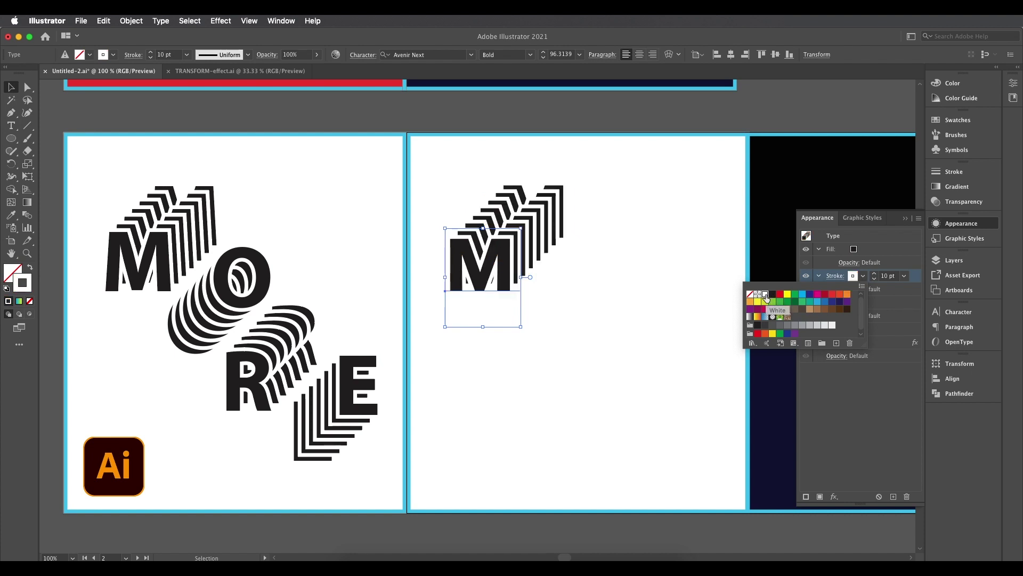
left_click(866, 255)
left_click(862, 250)
left_click(857, 251)
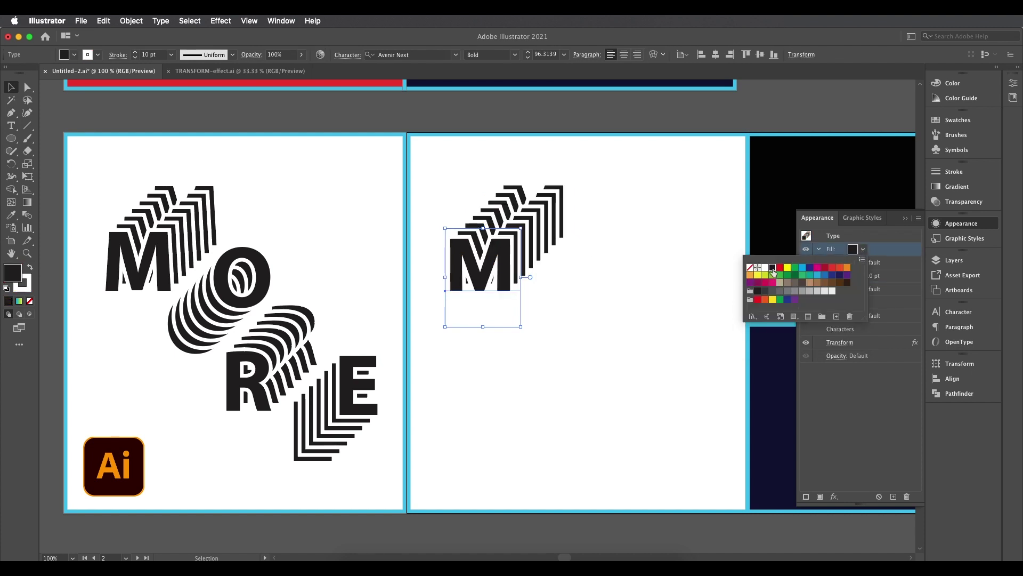
left_click(862, 249)
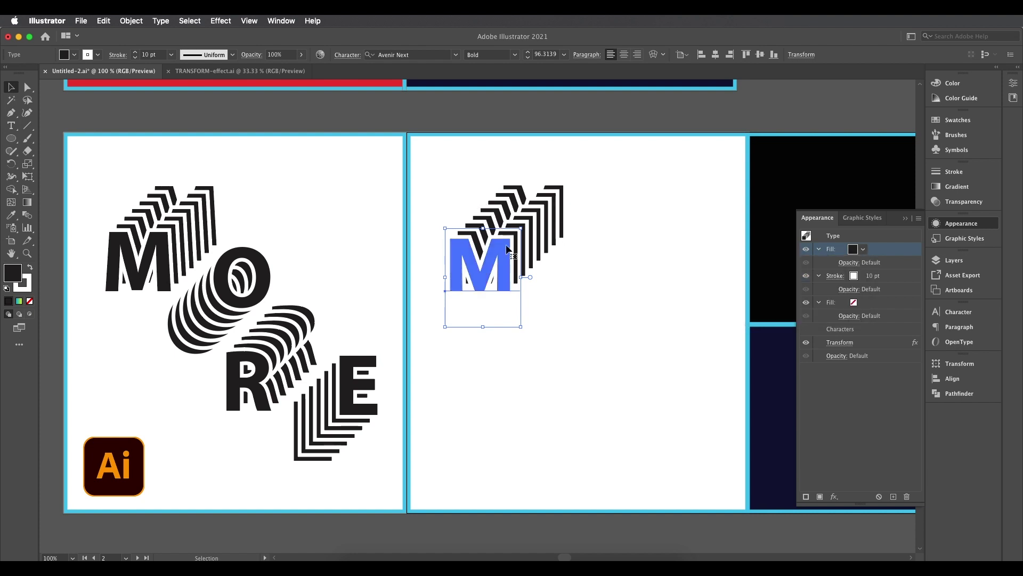
Move the M slightly higher on the white artboard and deselect it.
left_click_drag(507, 270, 505, 264)
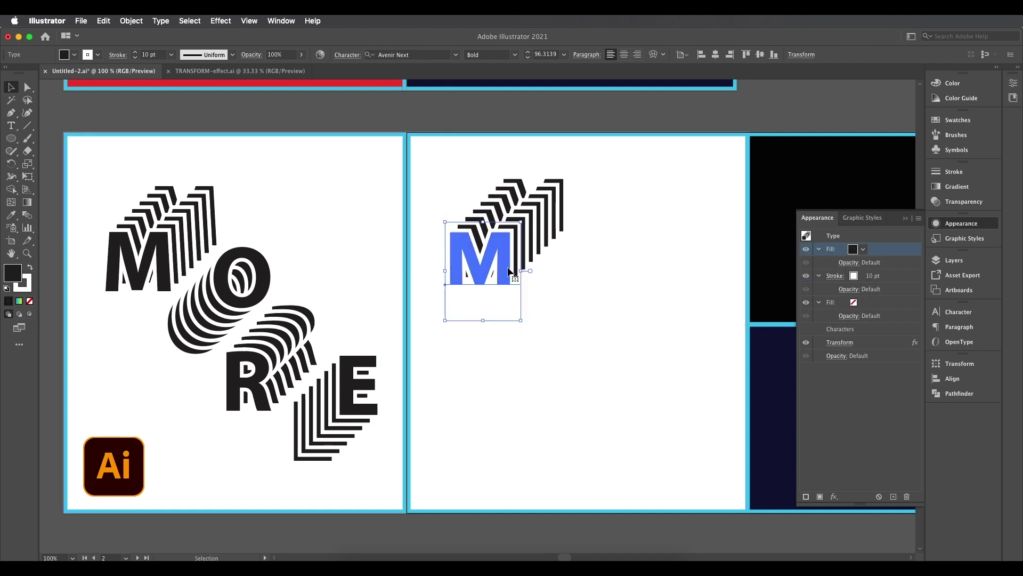
left_click(538, 356)
Check the reference M's font and change the stacked-outline M on the second artboard to Myriad Pro.
left_click(135, 262)
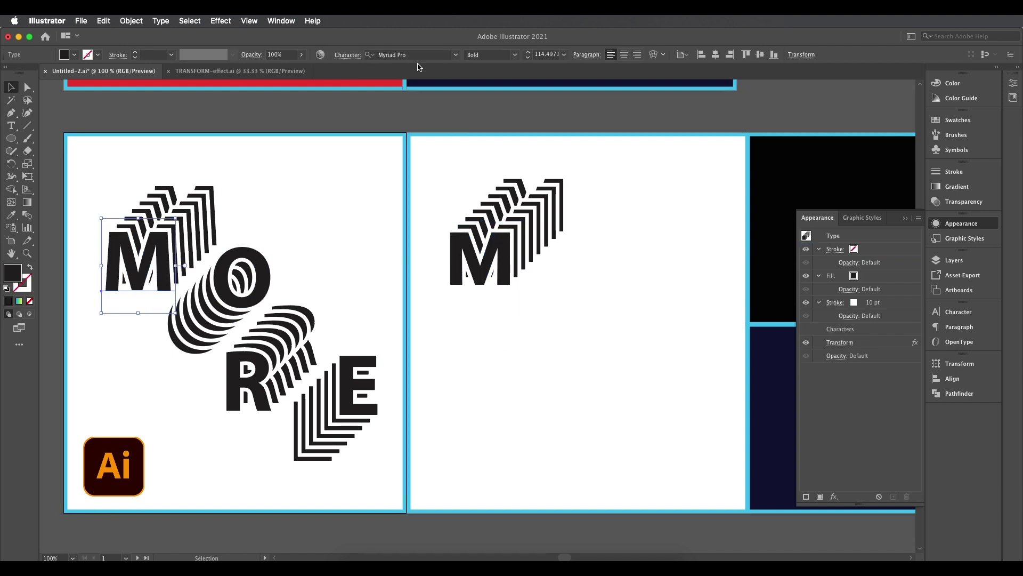
left_click(481, 259)
left_click(417, 55)
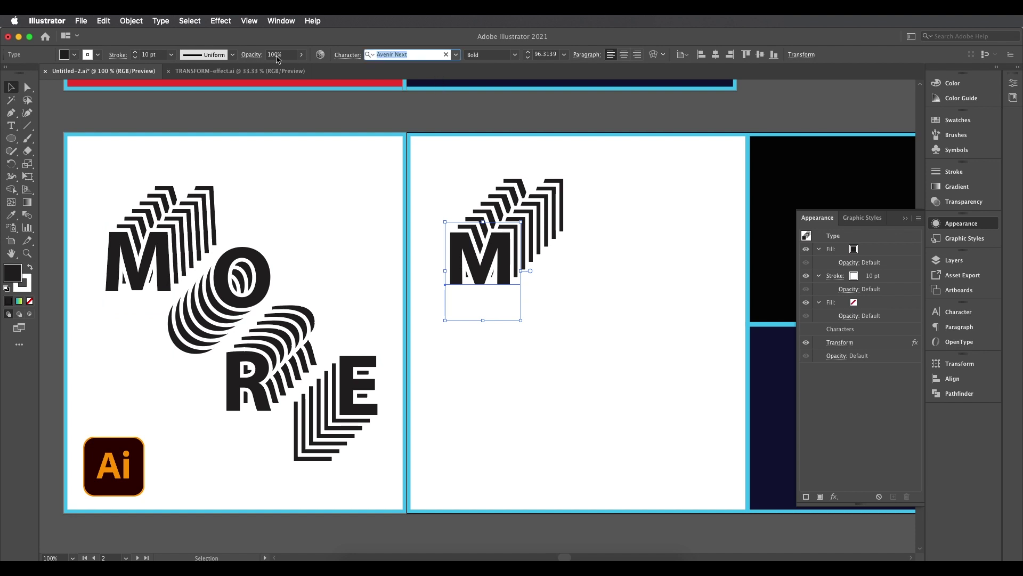
type("my")
key("Return")
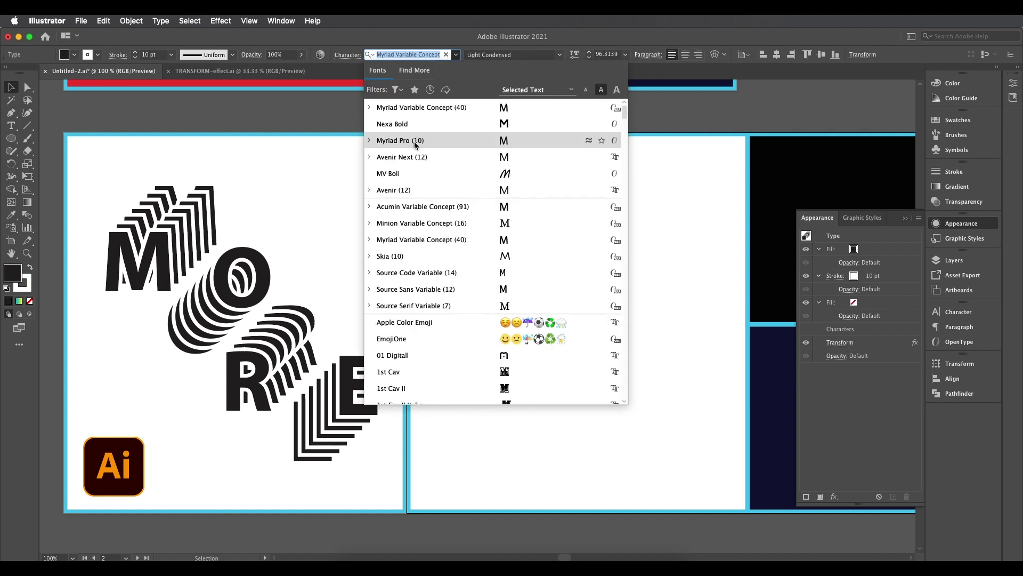
left_click(414, 142)
Set the M's font style to Bold and enlarge the letter slightly to about 111 pt.
left_click(530, 57)
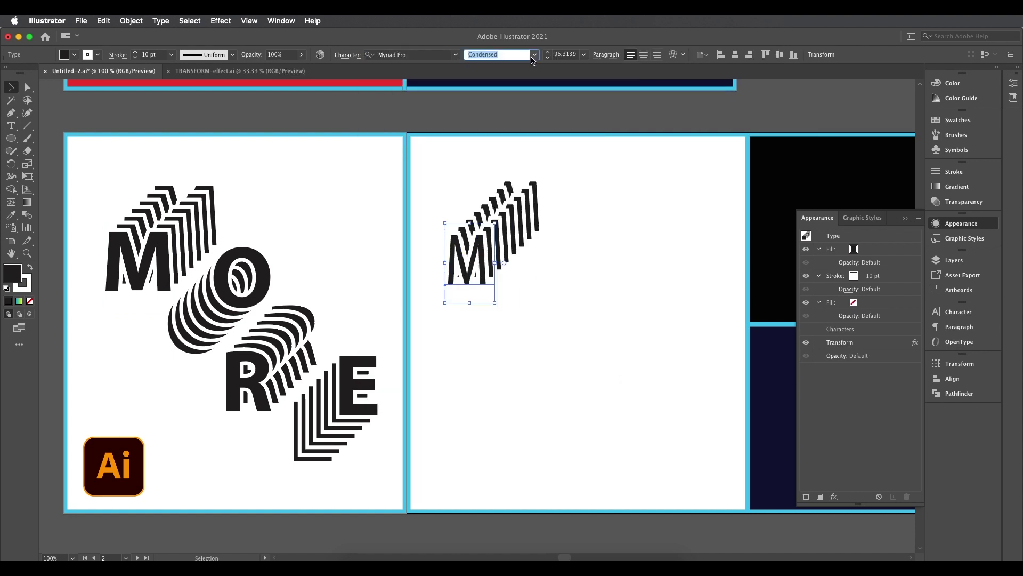
left_click(533, 54)
left_click(491, 159)
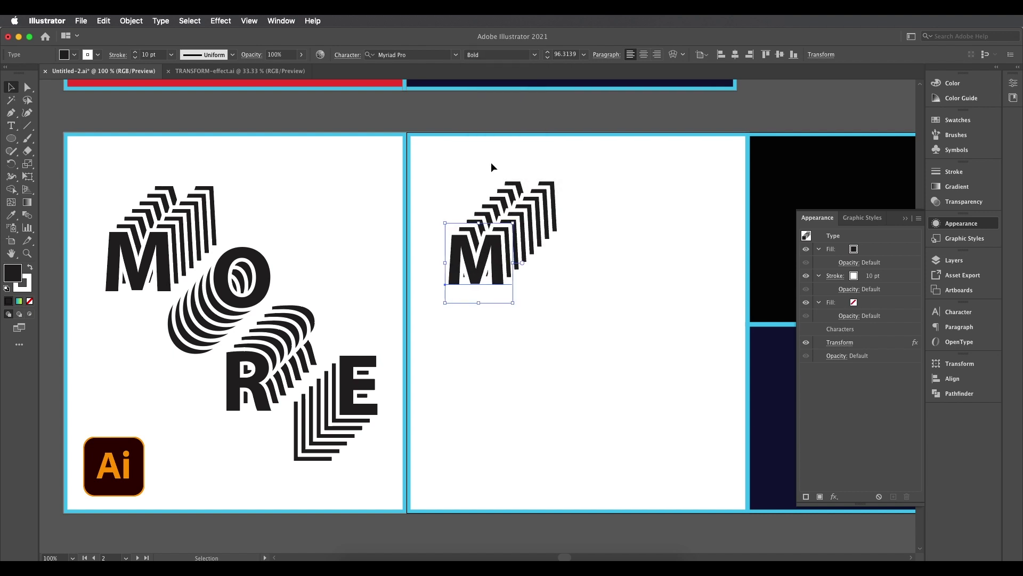
left_click_drag(513, 223, 530, 211)
left_click_drag(504, 248, 501, 257)
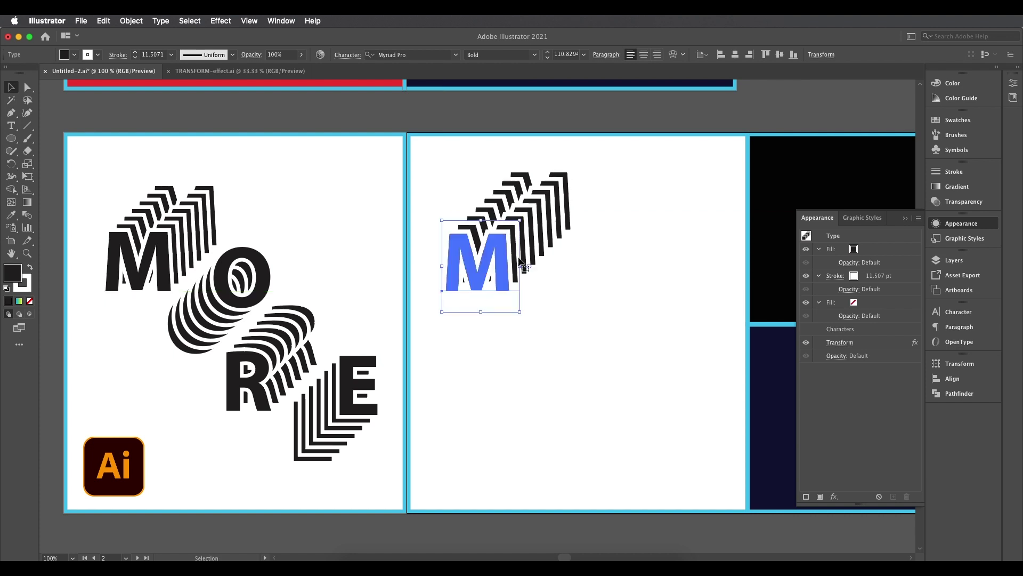
Set the M's white stroke weight to 10 pt and deselect the letter.
left_click(879, 276)
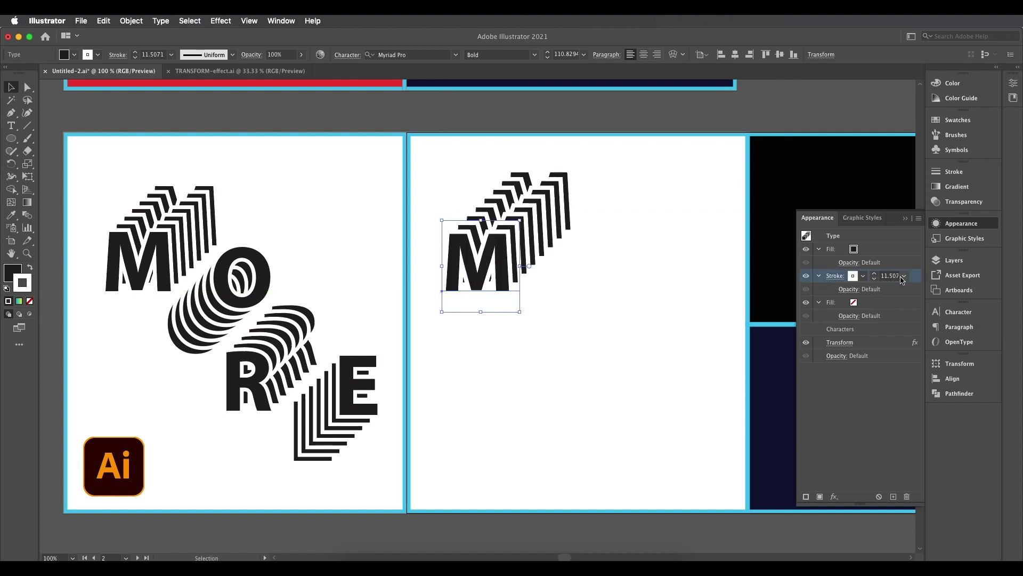
left_click(904, 276)
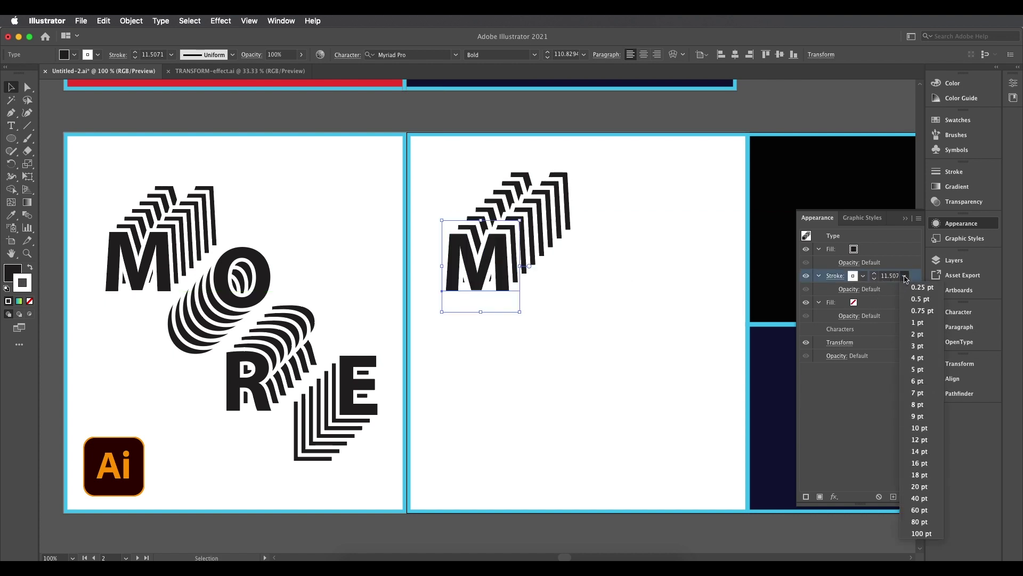
left_click(918, 427)
left_click(604, 230)
Duplicate the M diagonally below and to the right of the original.
left_click_drag(531, 259, 583, 317)
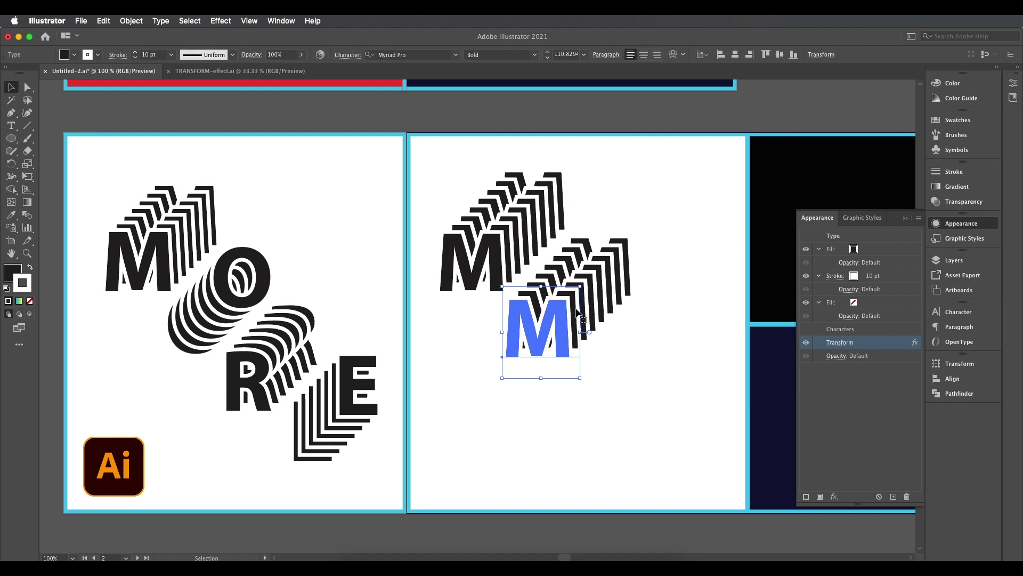
left_click(962, 225)
left_click(968, 224)
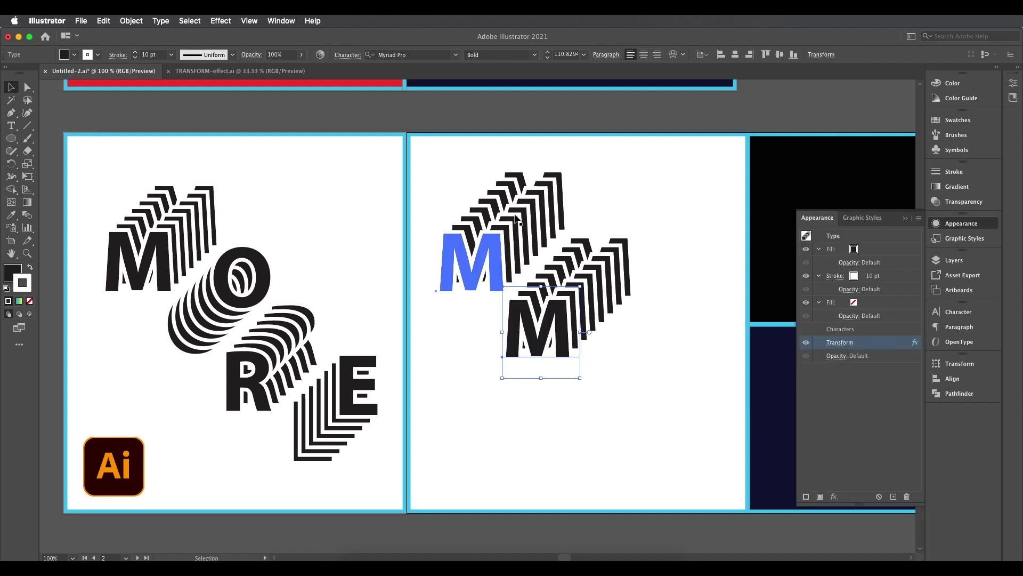
Reverse the duplicate M's Transform effect with a horizontal move of -11.5071 pt and a vertical move of 11.5071 pt.
left_click(839, 343)
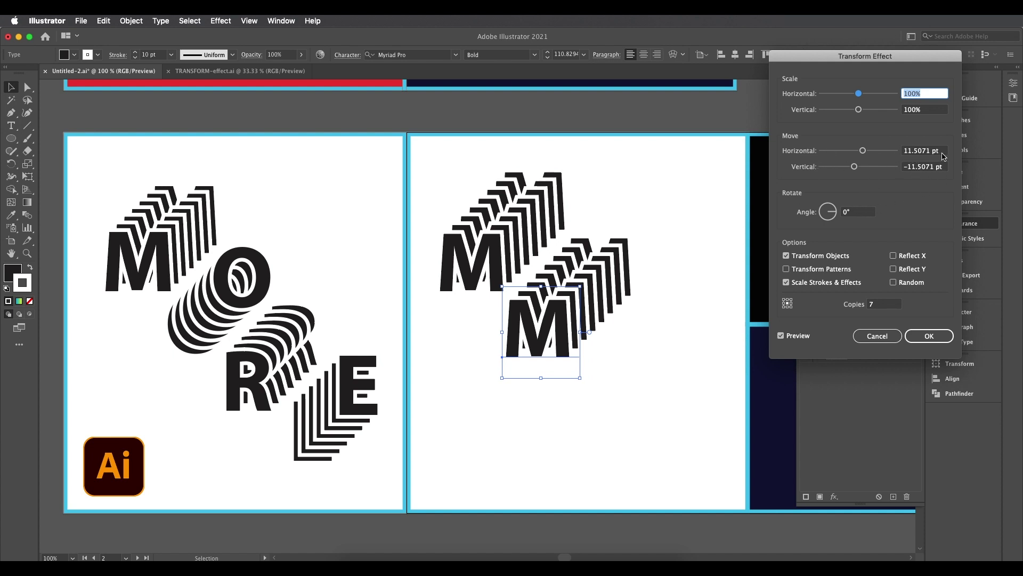
left_click(905, 153)
type("-")
left_click(912, 167)
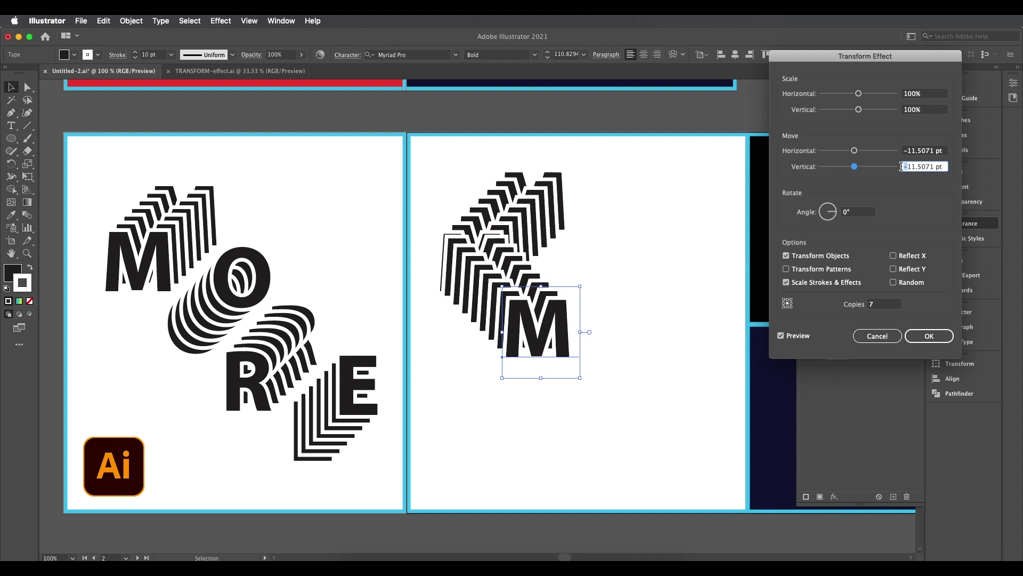
key("BackSpace")
left_click(926, 110)
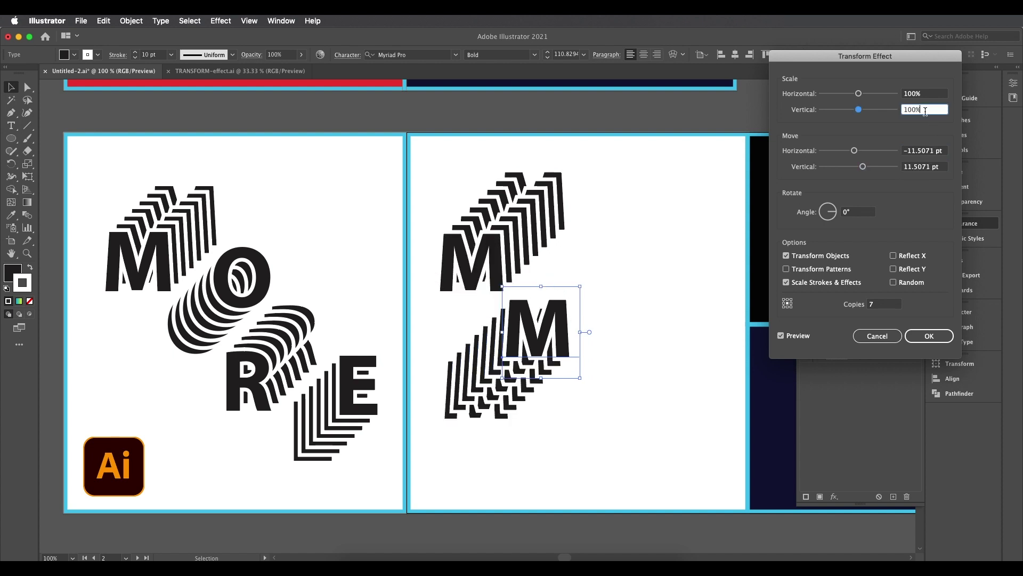
left_click(929, 336)
Place the reversed M beside the first one and duplicate both letters diagonally towards the artboard's lower right corner.
left_click_drag(537, 346, 594, 290)
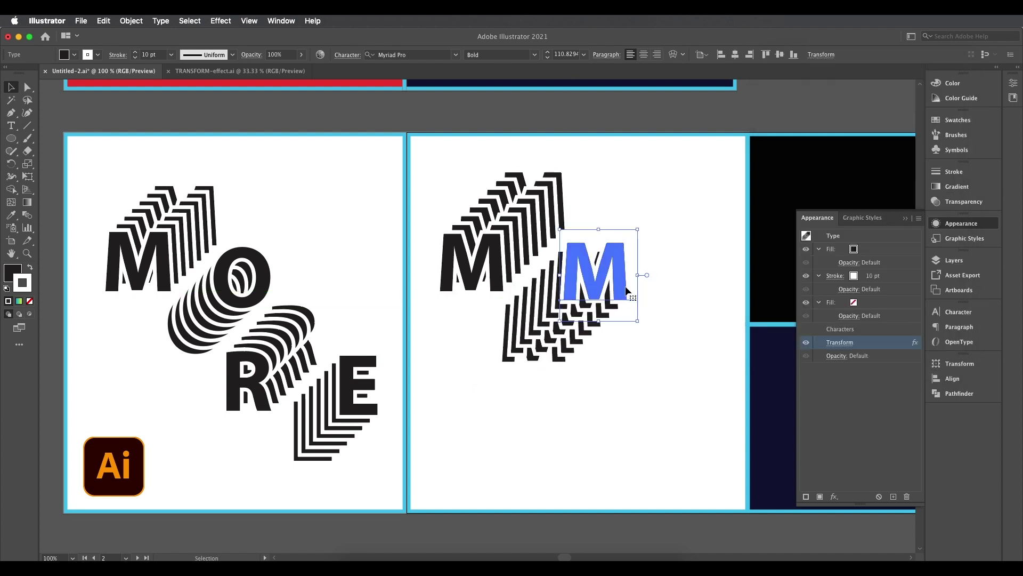
left_click(520, 230, "shift")
left_click_drag(494, 254, 627, 393)
Replace the second, third and fourth letters with O, R and E to spell MORE.
left_click(594, 276)
double_click(594, 276)
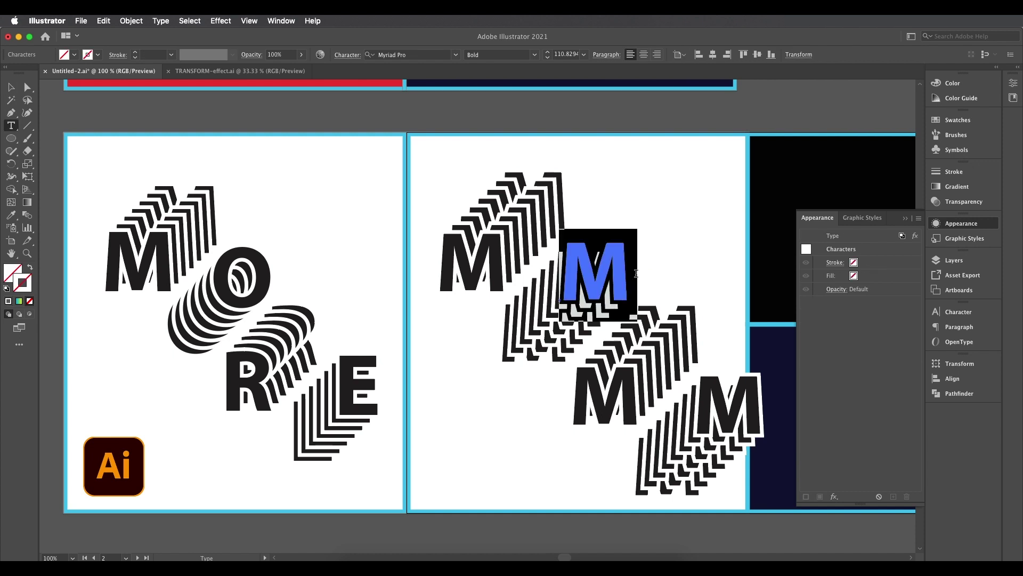
type("O")
double_click(583, 392)
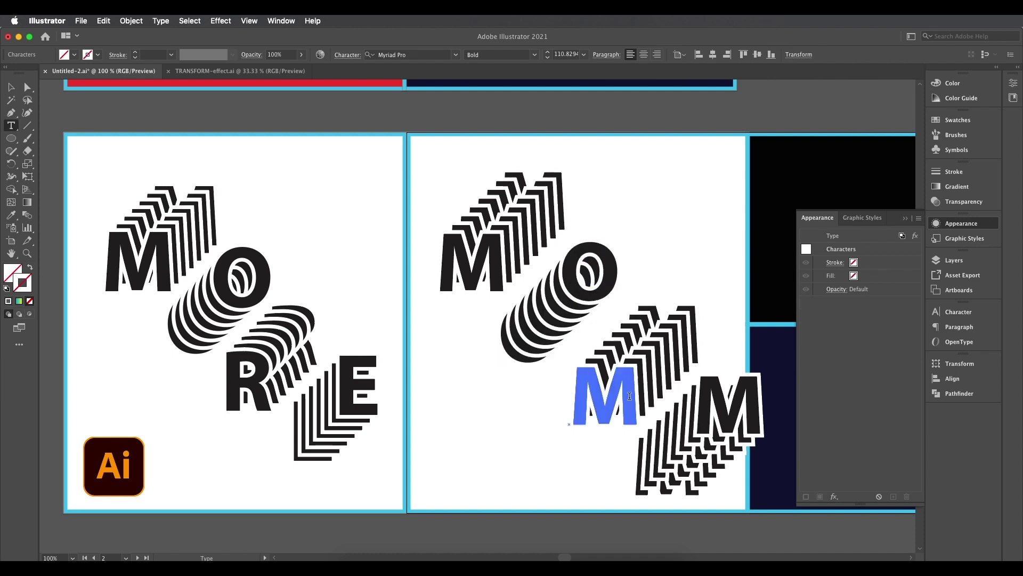
type("R")
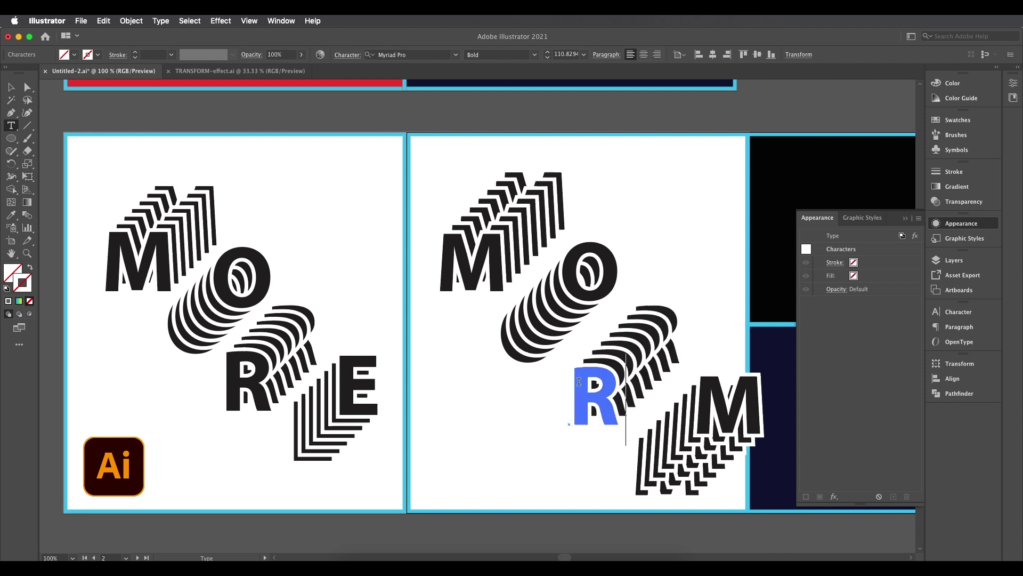
double_click(705, 415)
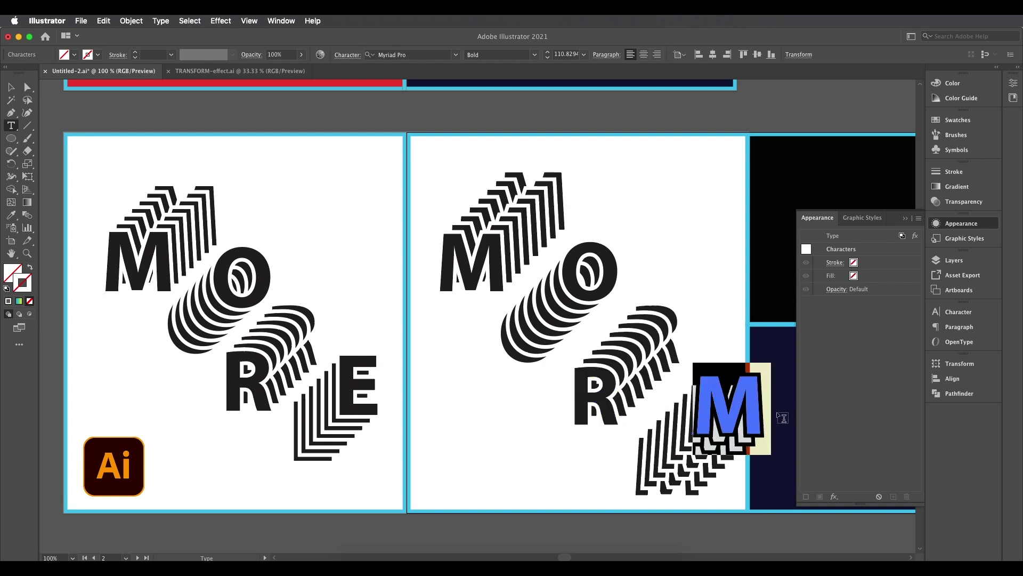
type("E")
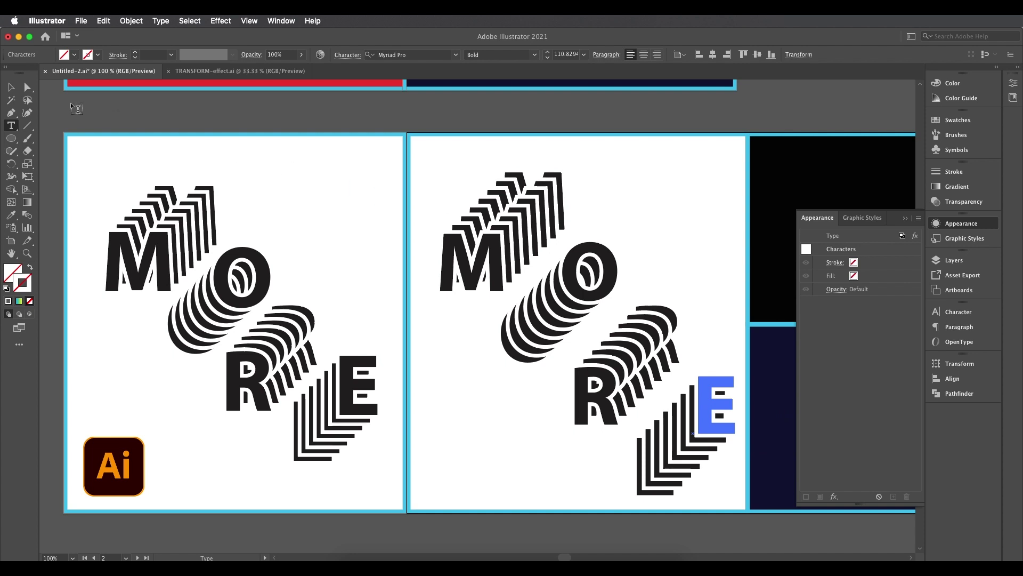
Move the O, R and E slightly up and left to tighten the diagonal arrangement.
left_click(16, 91)
left_click_drag(590, 295, 588, 290)
left_click_drag(629, 368, 617, 359)
left_click_drag(712, 432, 691, 413)
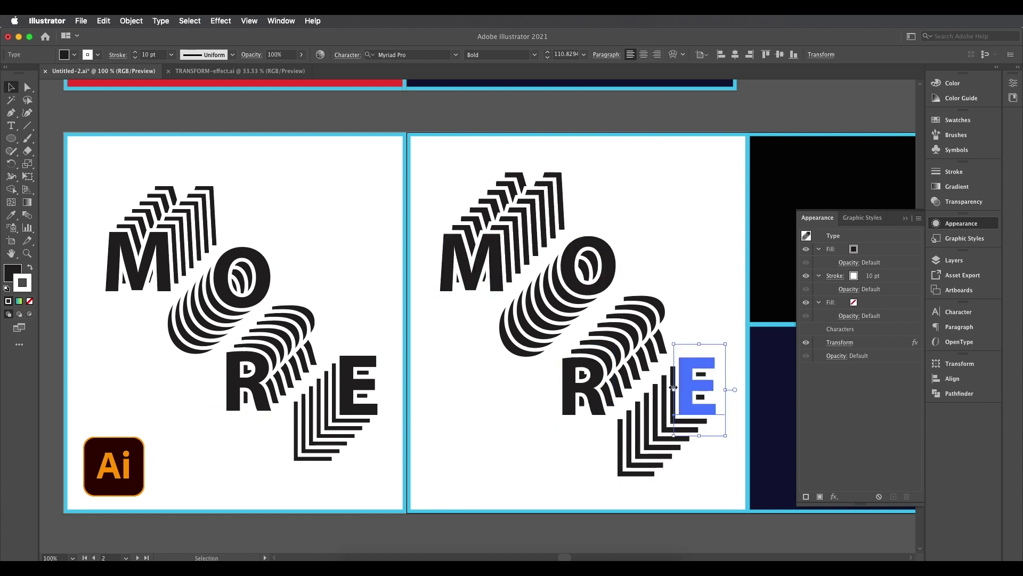
Inspect the copies value in the E's Transform effect and deselect the letter.
left_click(847, 344)
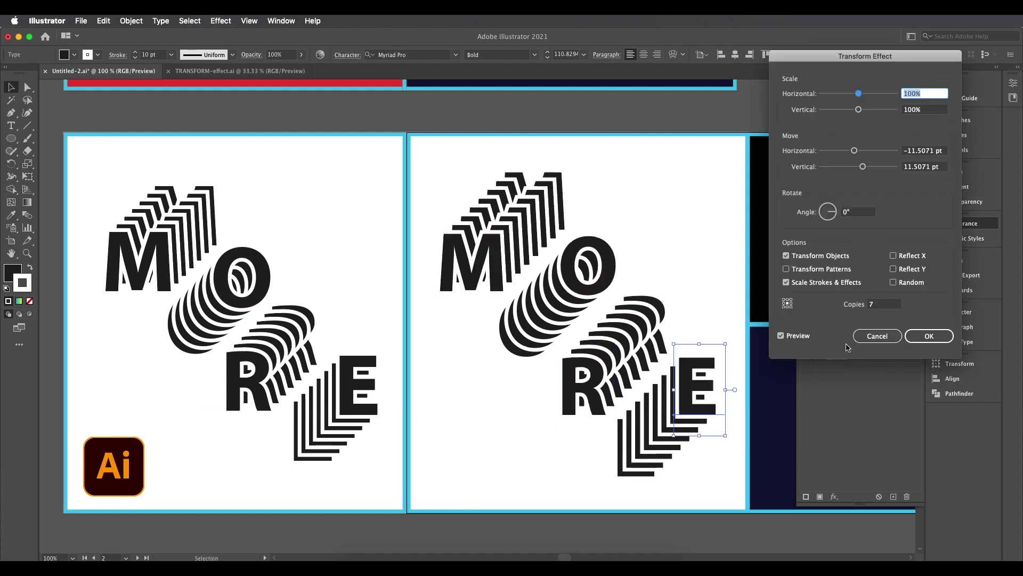
double_click(870, 304)
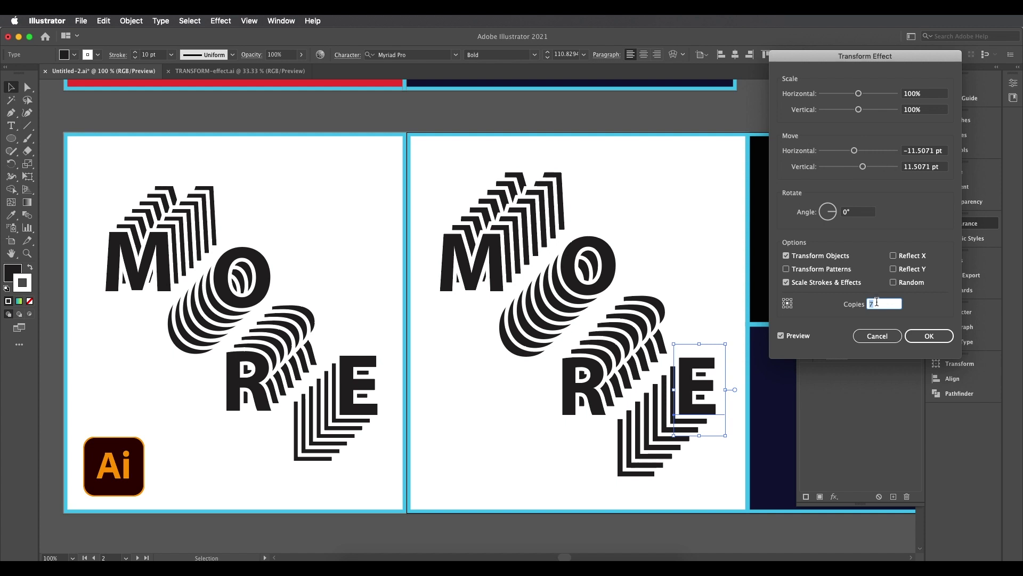
left_click(928, 336)
left_click(703, 253)
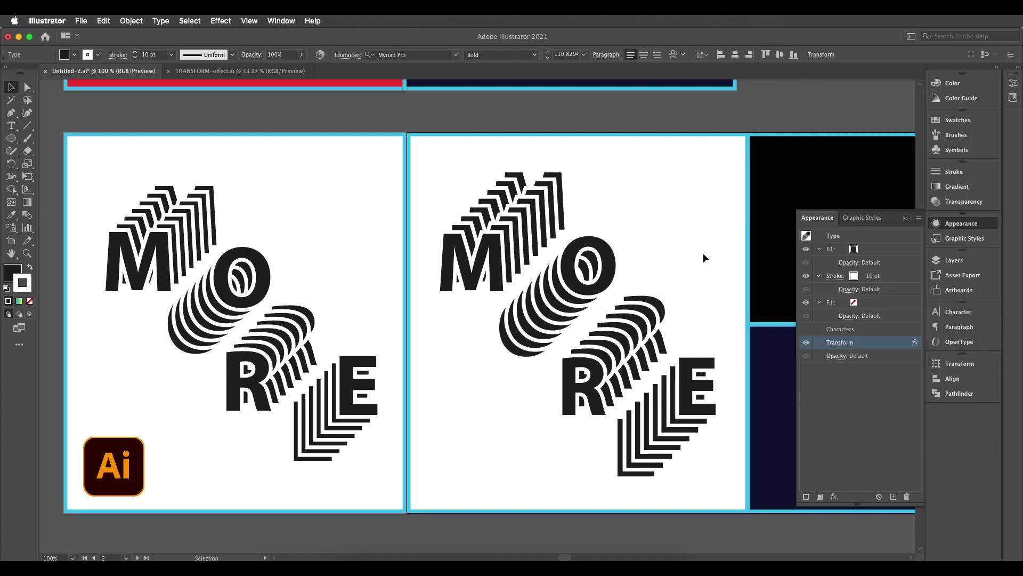
Fine-tune the positions of the O, R and E so the letters are evenly spaced.
left_click(570, 290)
left_click_drag(603, 346, 602, 342)
left_click_drag(670, 404, 667, 400)
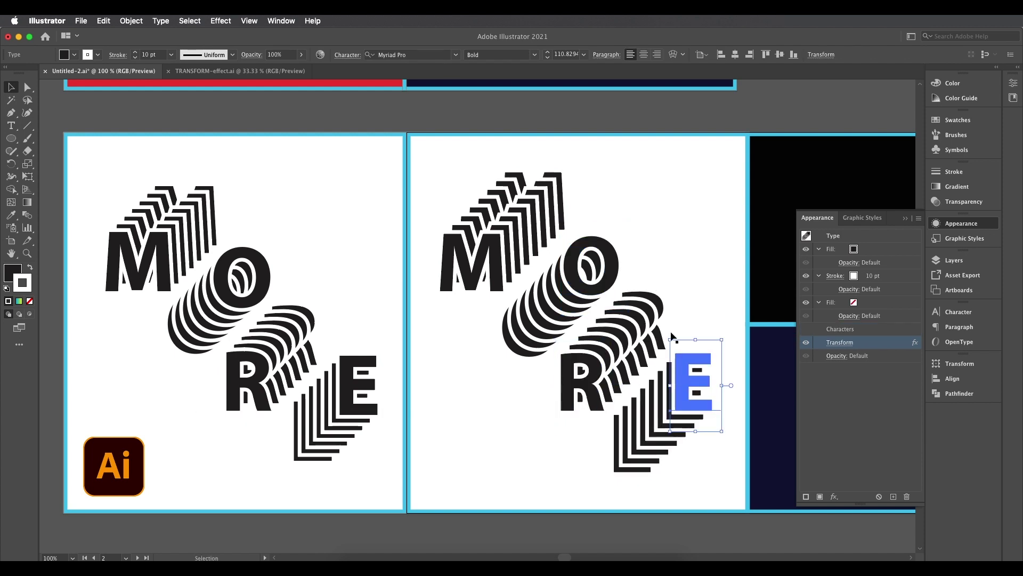
Compare the MORE lettering with its reference and examine the URBAN reference beside the empty black artboard.
scroll(670, 330, "down", 2)
left_click_drag(638, 442, 487, 390)
left_click(487, 390)
scroll(457, 228, "up", 1)
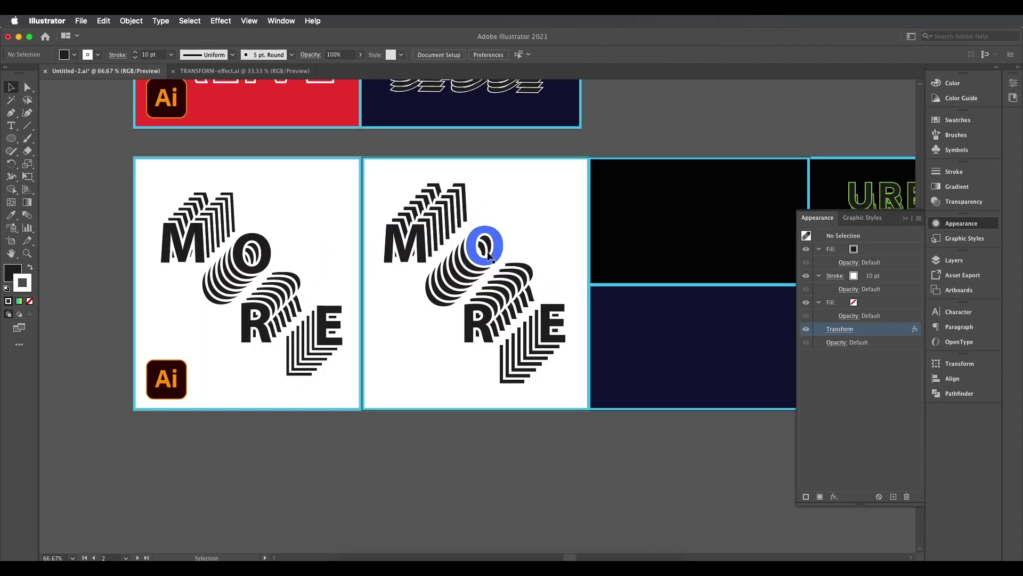
left_click(489, 256)
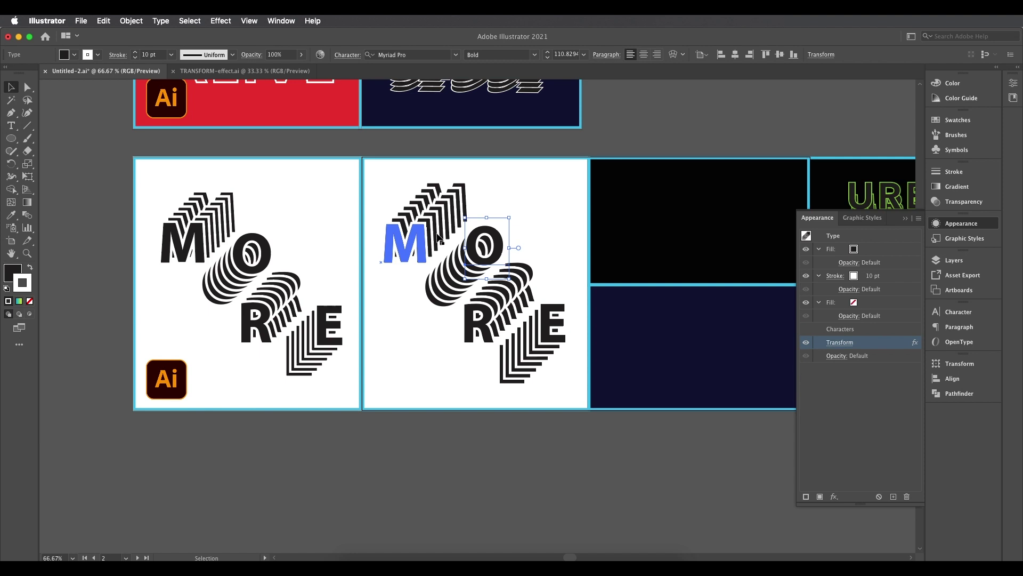
left_click(530, 197)
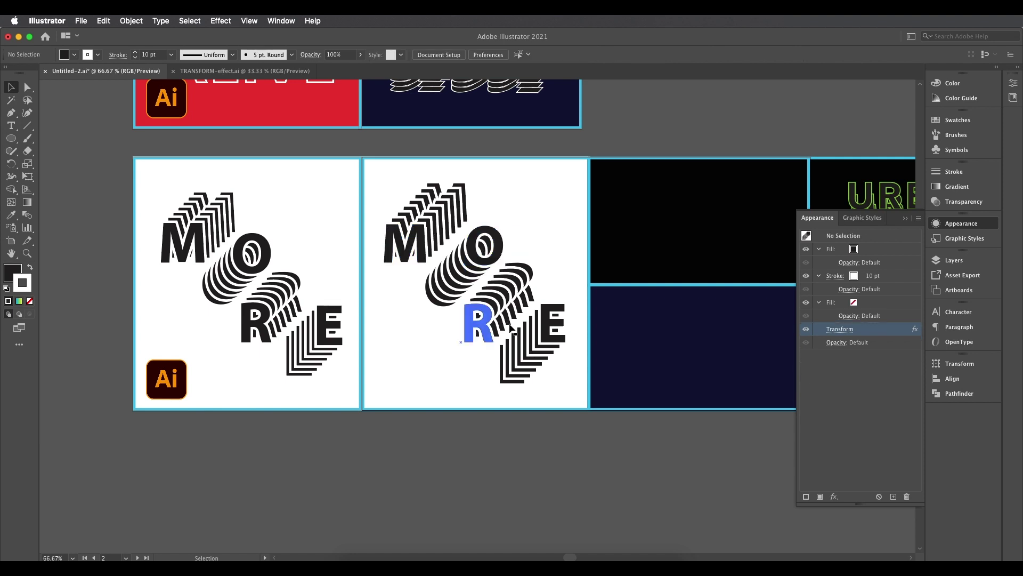
scroll(528, 293, "right", 3)
scroll(596, 269, "up", 3)
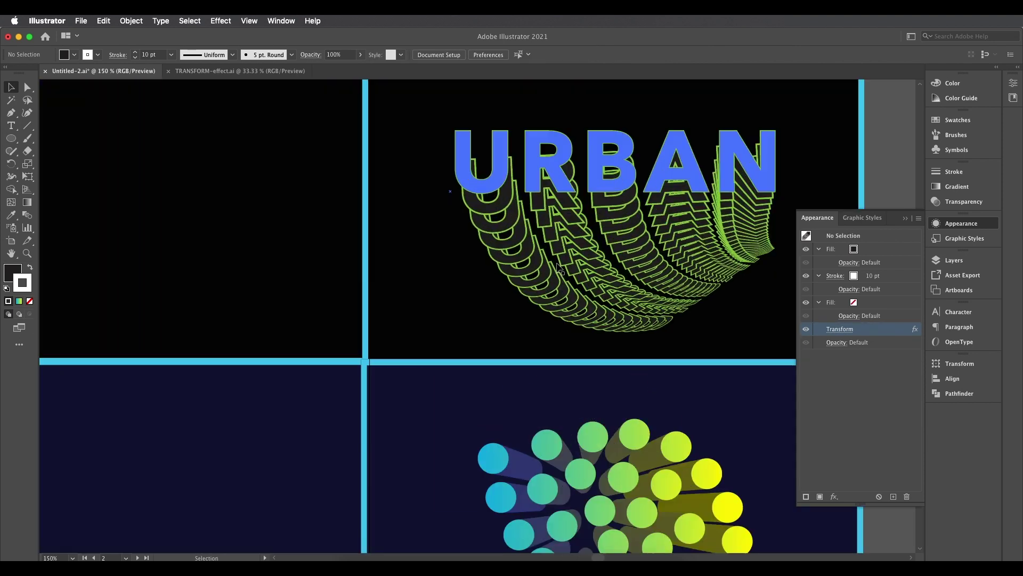
scroll(596, 269, "down", 2)
scroll(623, 161, "left", 1)
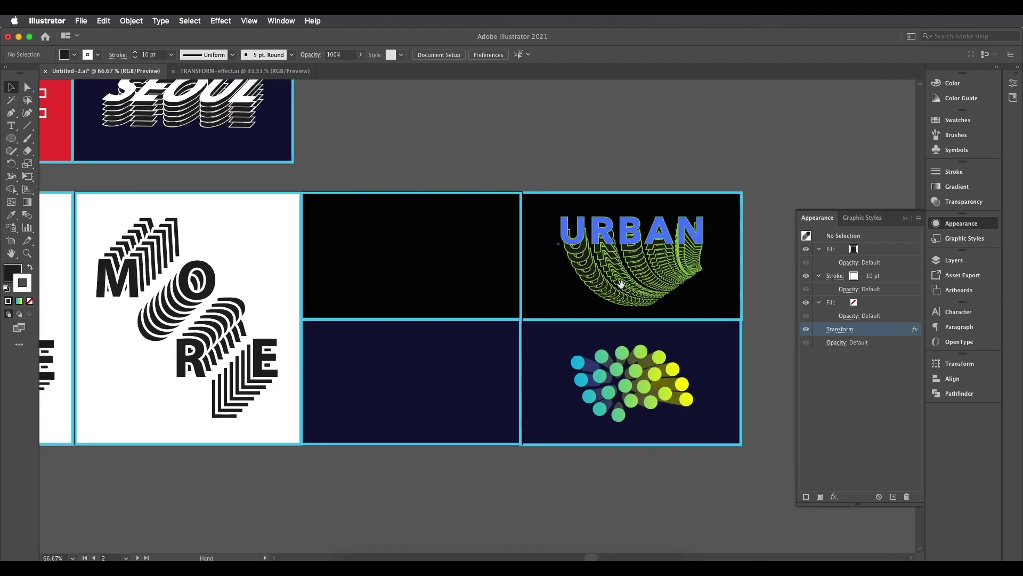
scroll(639, 246, "left", 1)
scroll(661, 238, "up", 1)
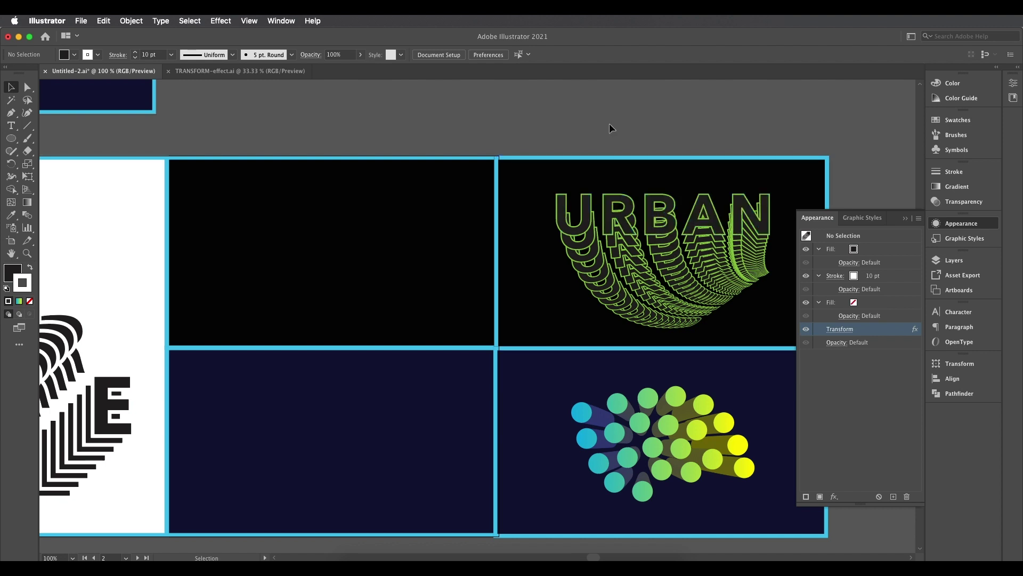
Add the point text URBAN on the empty black artboard.
scroll(609, 123, "left", 3)
scroll(609, 123, "up", 1)
key("t")
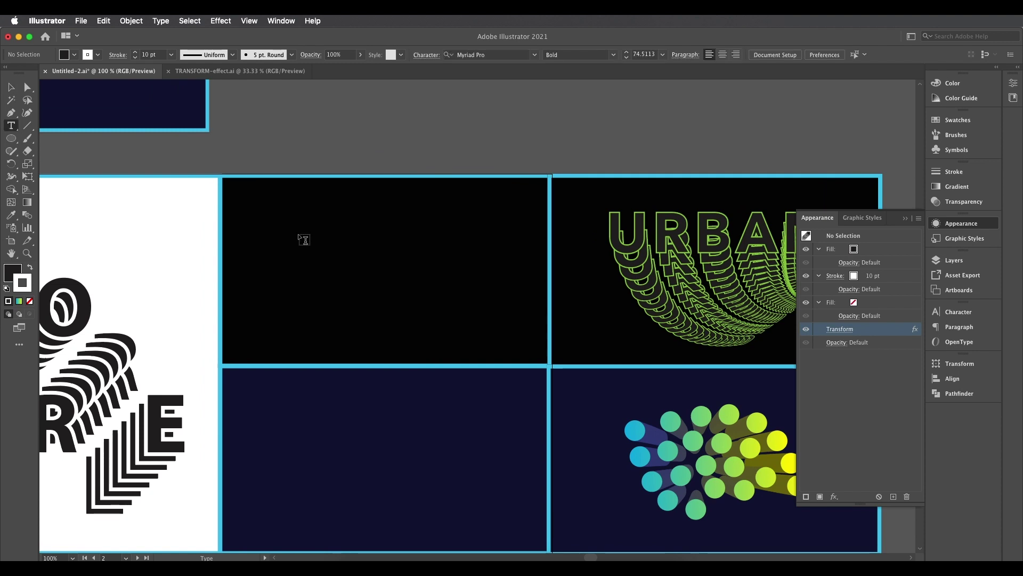
left_click(298, 233)
type("URBAN")
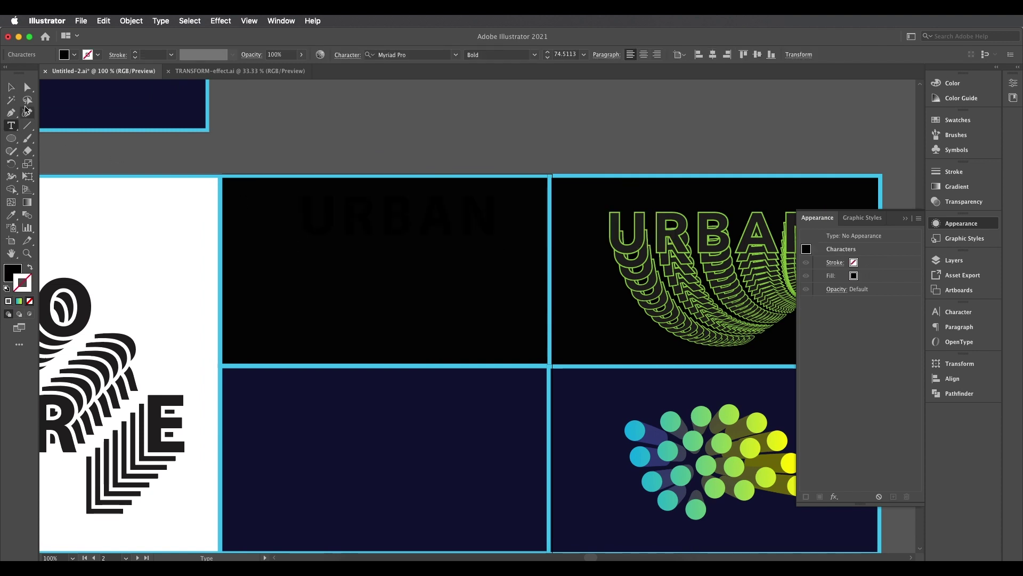
Change the URBAN text's fill to dark grey and move the word slightly lower on the black artboard.
left_click(11, 87)
left_click(73, 55)
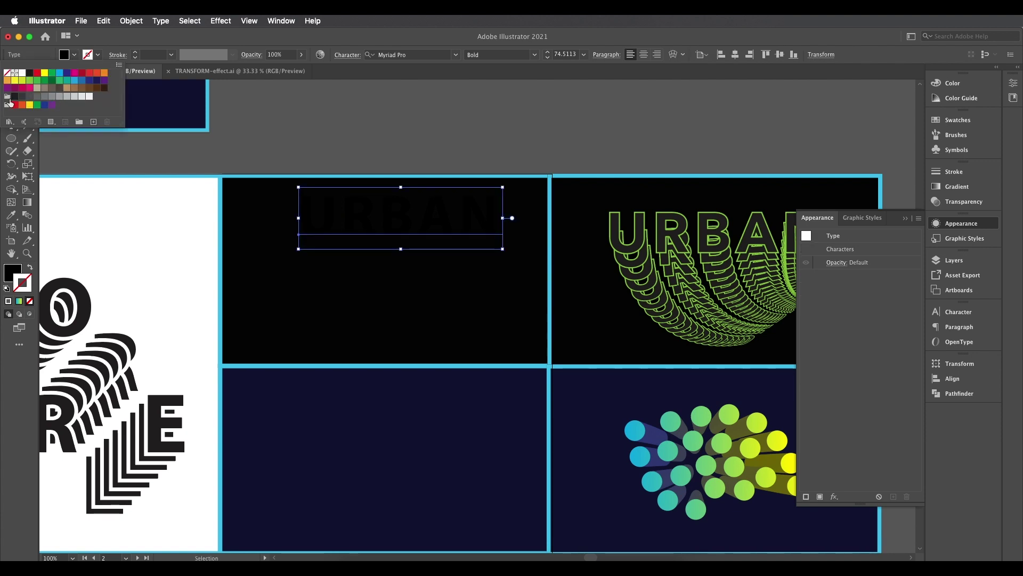
left_click(29, 95)
left_click_drag(323, 233, 319, 241)
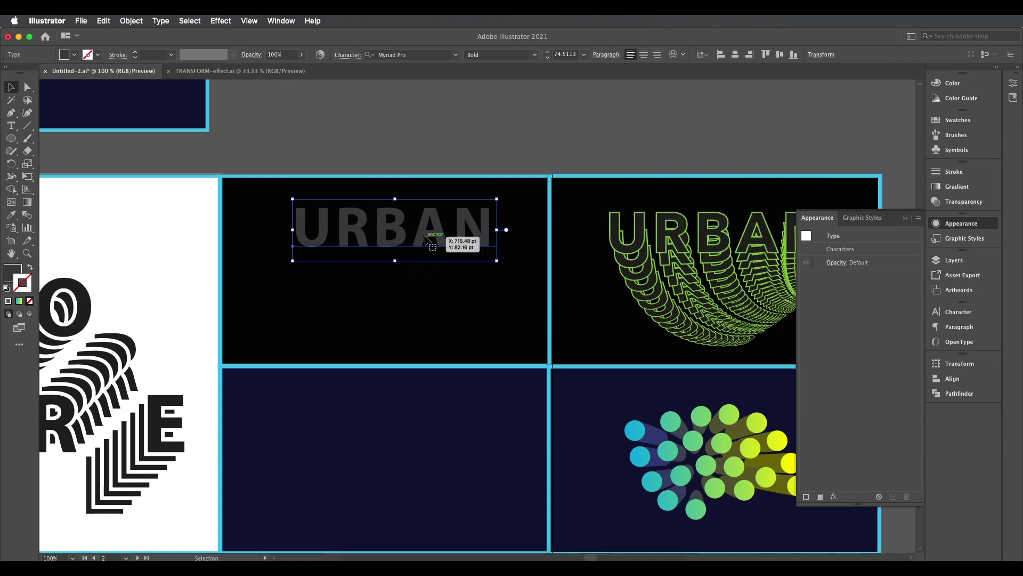
Give the URBAN text on the black artboard a lime green stroke with colour a8ff00.
left_click(13, 274)
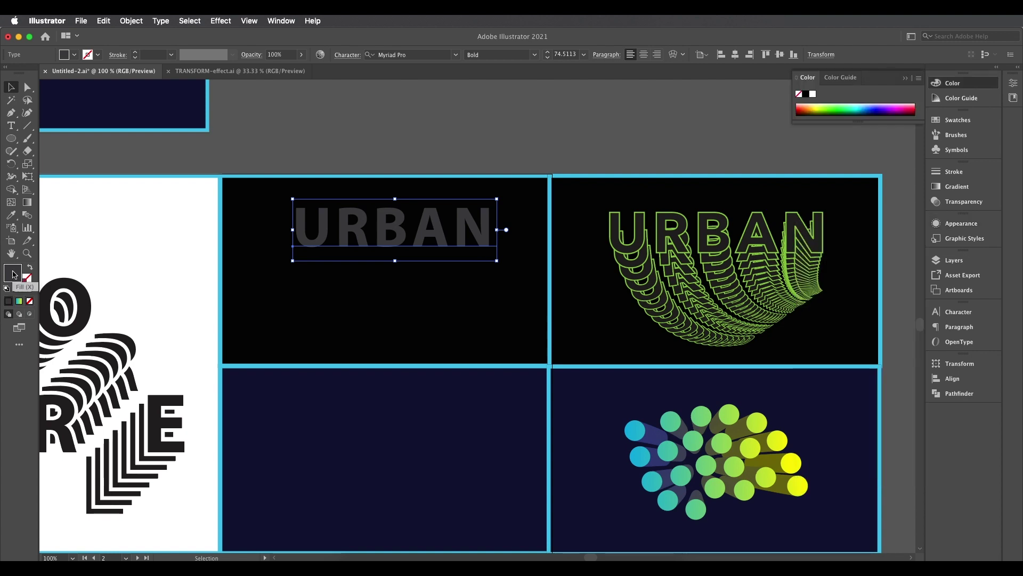
double_click(17, 275)
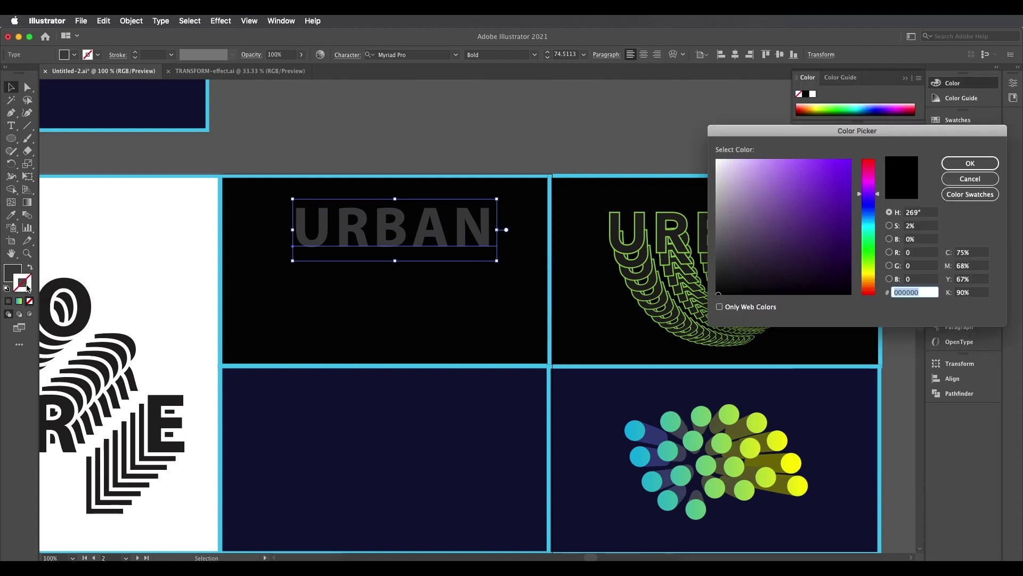
type("ffffff")
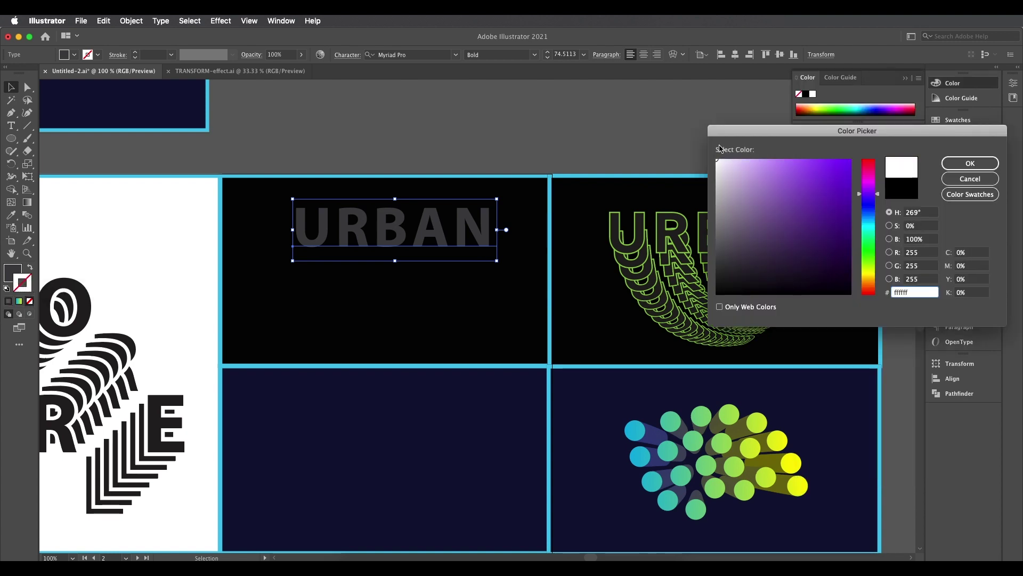
left_click(869, 264)
left_click(822, 201)
left_click_drag(822, 201, 858, 154)
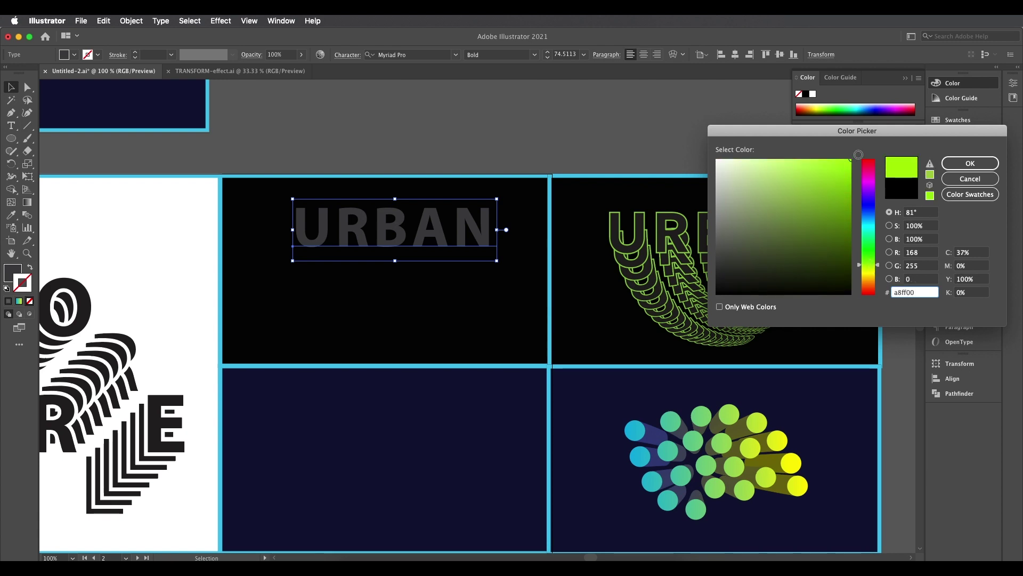
left_click(970, 163)
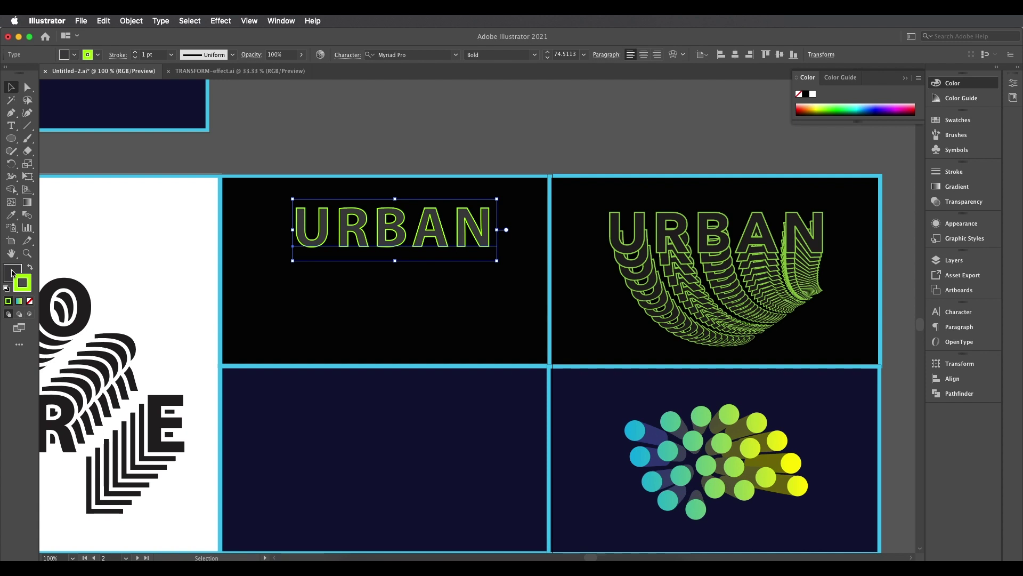
Darken the URBAN text's fill to a near-black grey with RGB 33, 33, 33 and deselect the text.
double_click(14, 273)
left_click(717, 277)
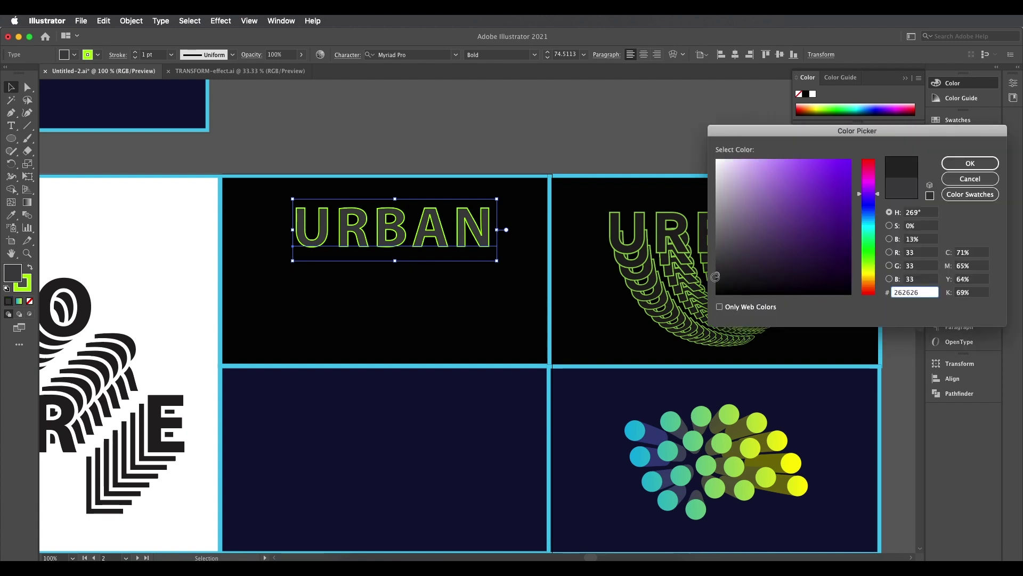
left_click(950, 166)
left_click(512, 120)
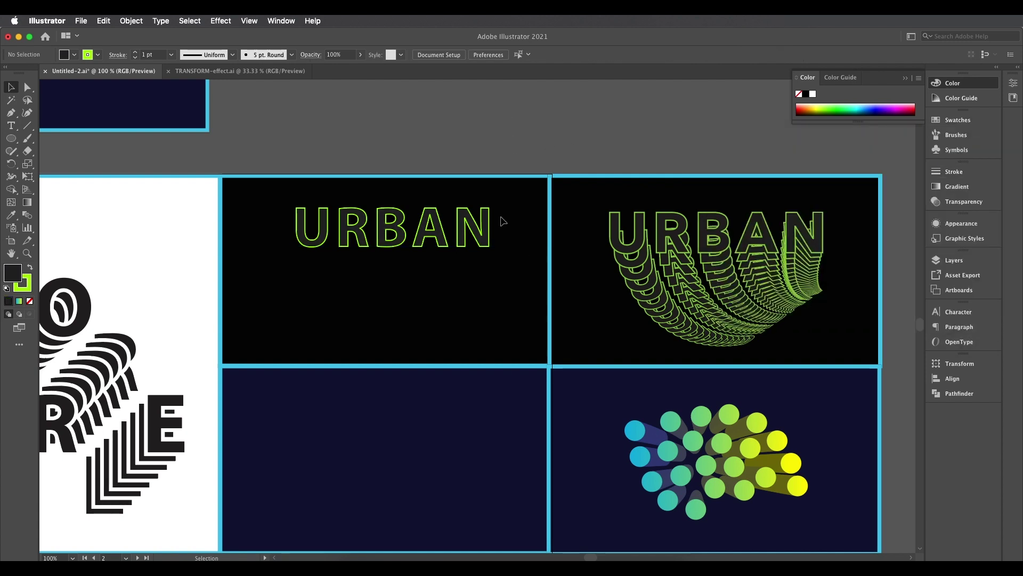
Change the URBAN text's font to Nexa Bold and reposition the word near the top centre of the black artboard.
left_click(355, 216)
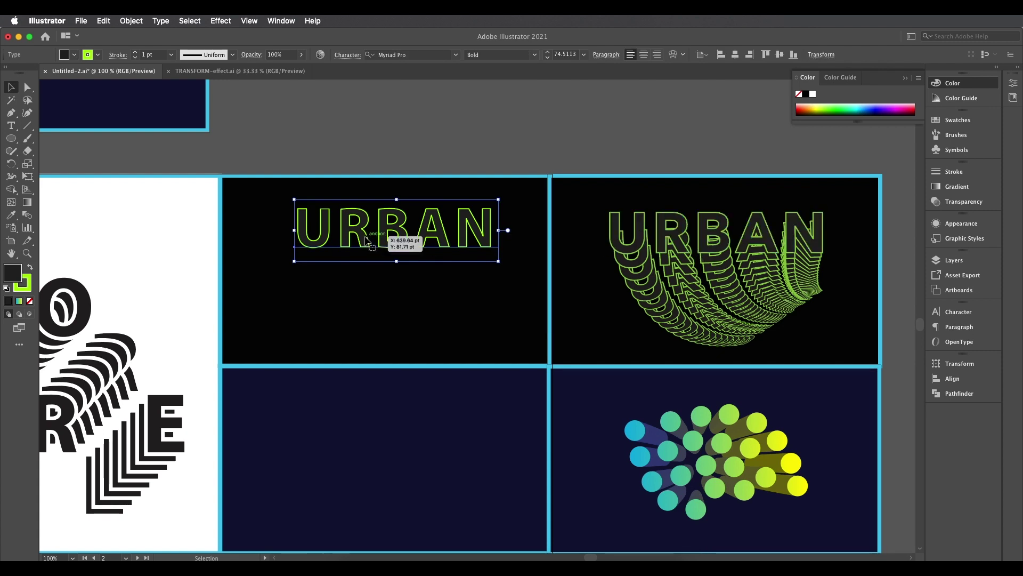
left_click(413, 56)
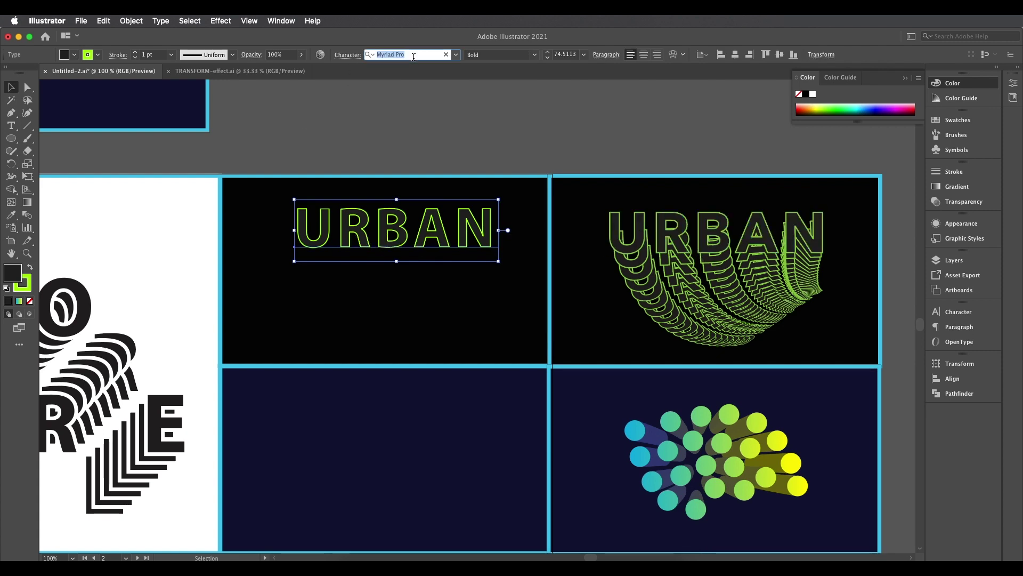
type("n")
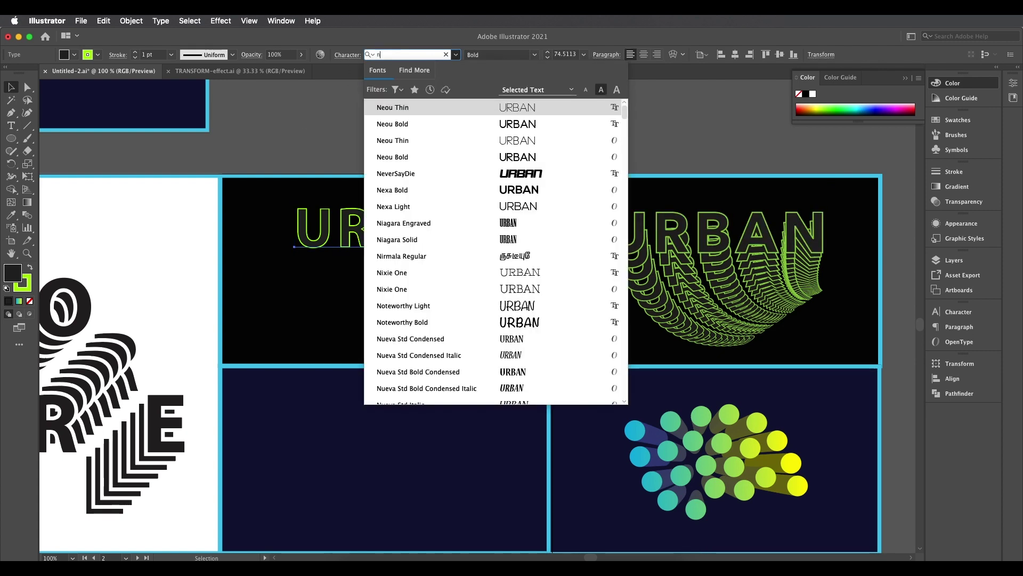
type("exa")
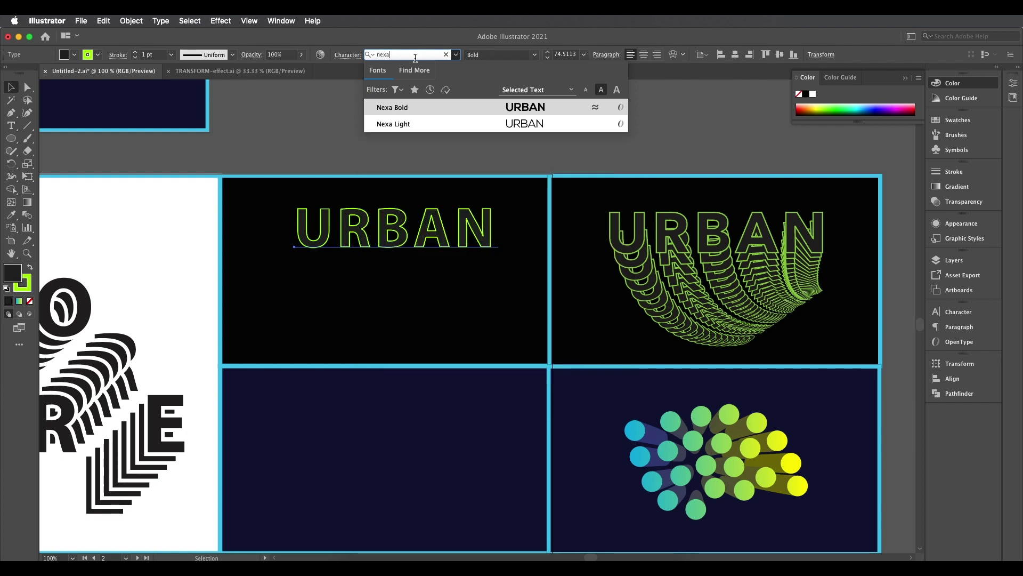
left_click(407, 107)
mouse_move(462, 227)
left_mouse_down()
mouse_move(449, 237)
mouse_move(448, 224)
left_mouse_up()
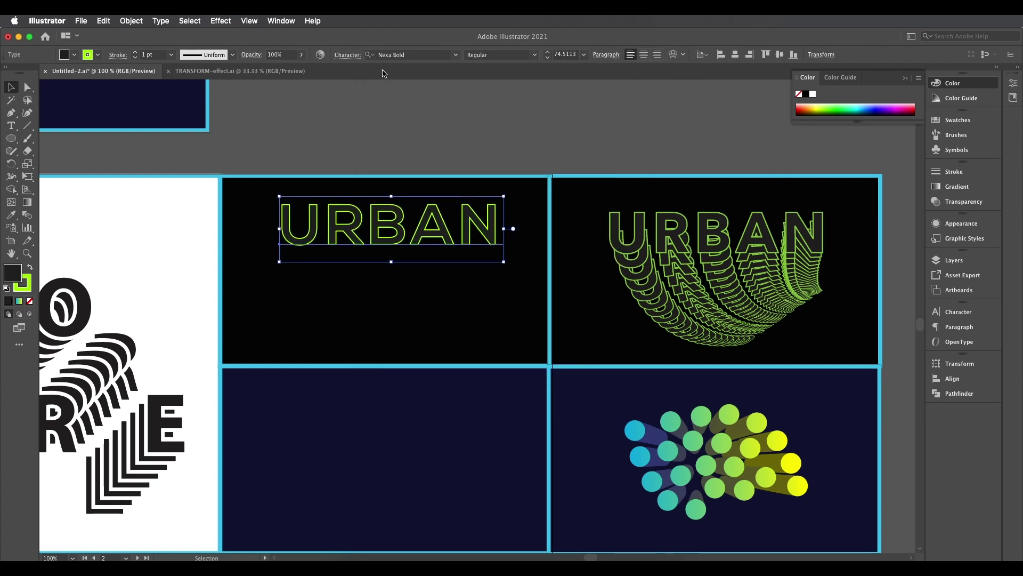
Increase the letter spacing of the URBAN text slightly and shift the word a little to the left.
left_click(347, 55)
left_click(332, 118)
key("Up")
key("Up")
key("Up")
left_click(349, 58)
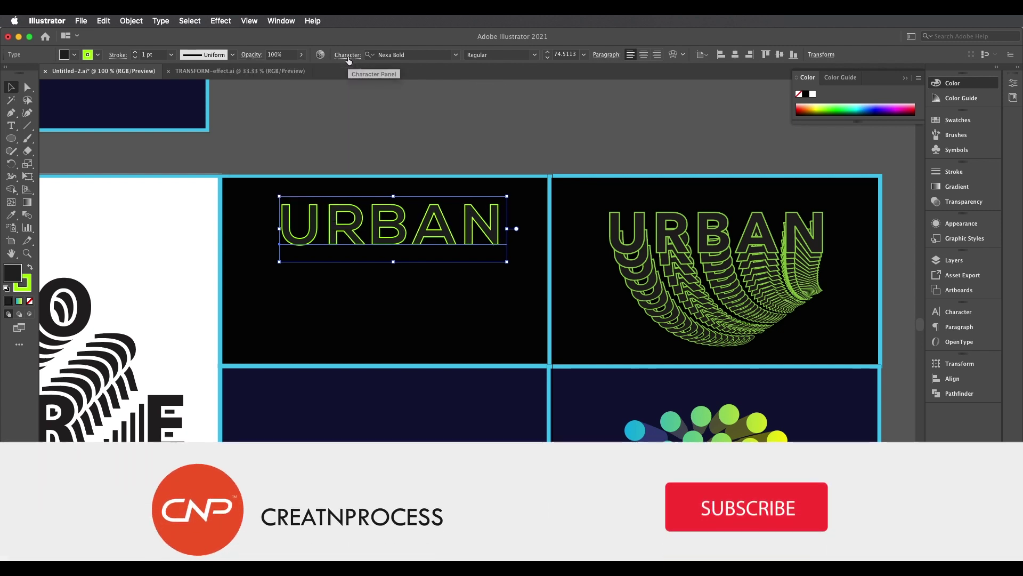
left_click_drag(410, 245, 404, 245)
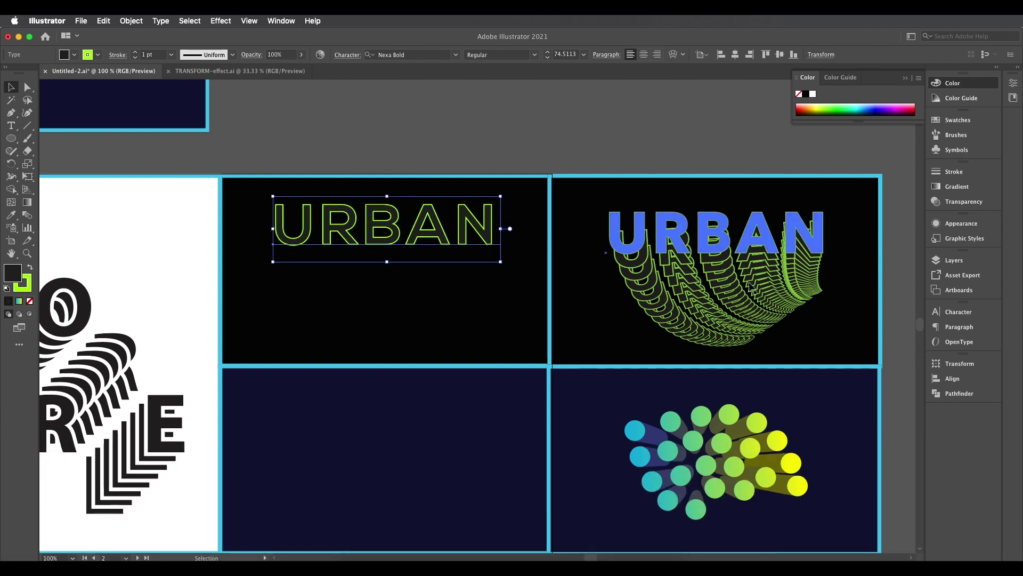
Start a Transform effect on the URBAN text with 20 copies and preview on, keeping the artwork in view.
left_click(220, 21)
mouse_move(285, 121)
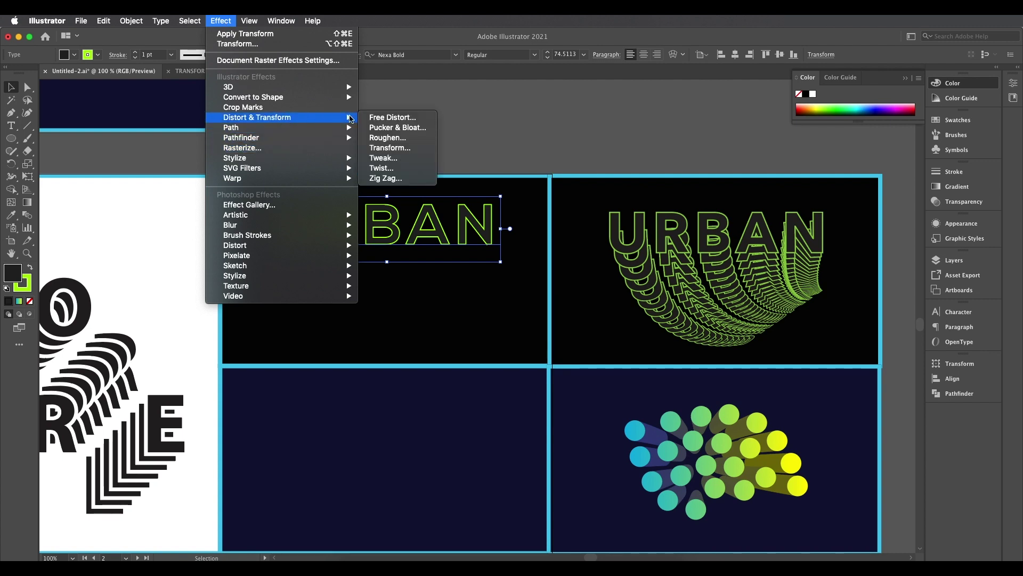
left_click(390, 148)
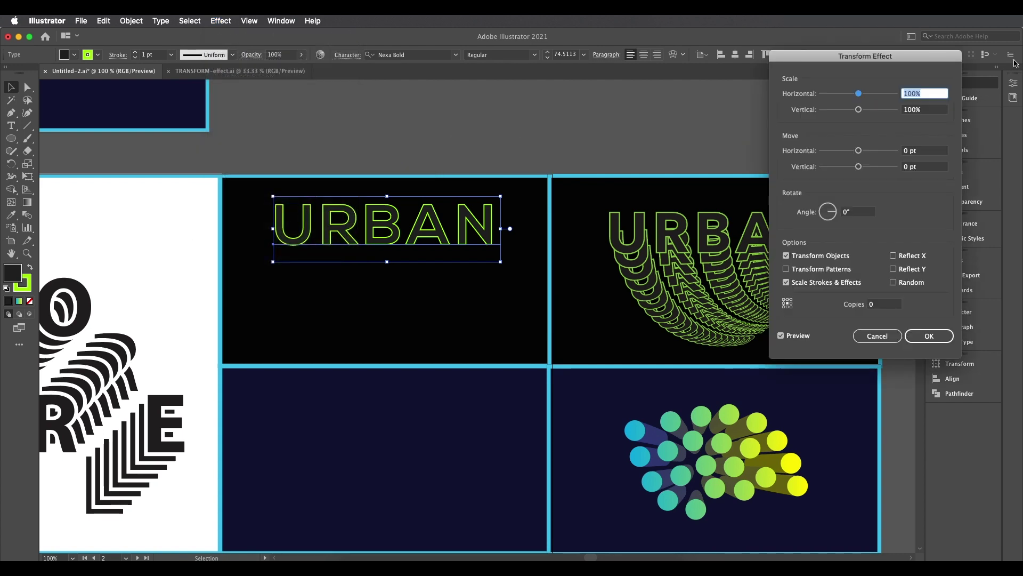
left_click_drag(927, 57, 845, 60)
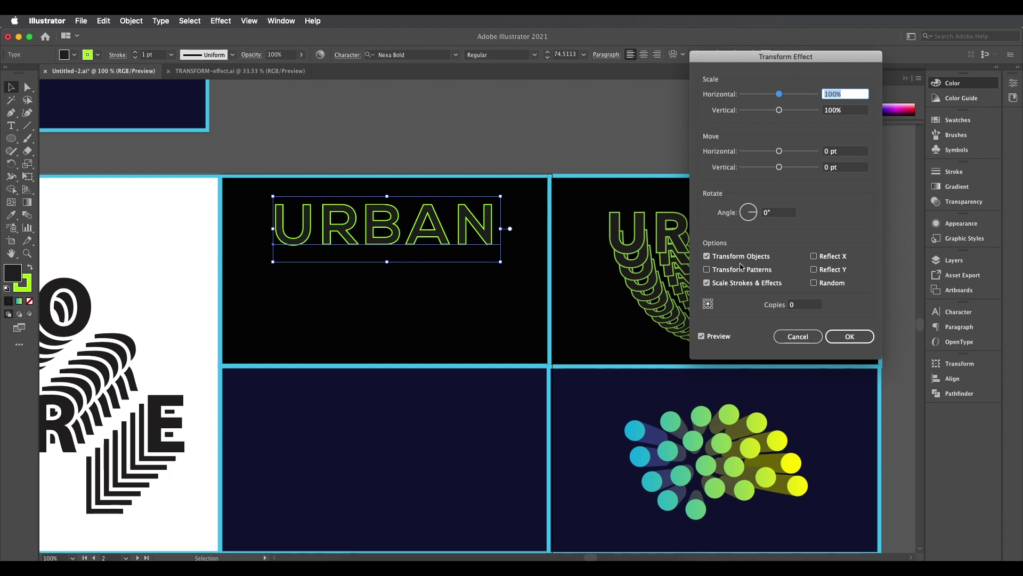
left_click_drag(766, 60, 870, 57)
left_click(903, 303)
key("Up")
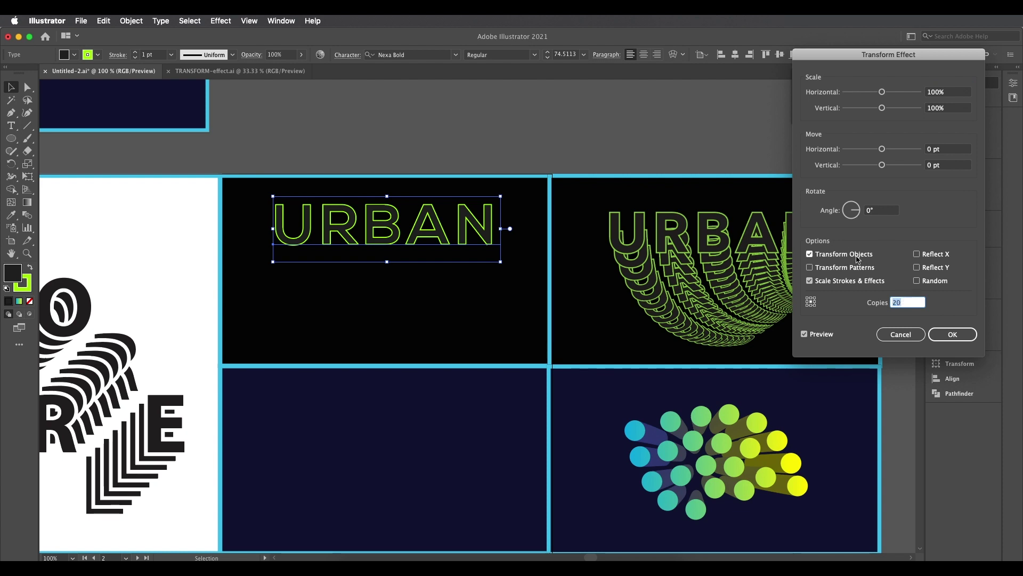
left_click_drag(926, 60, 935, 61)
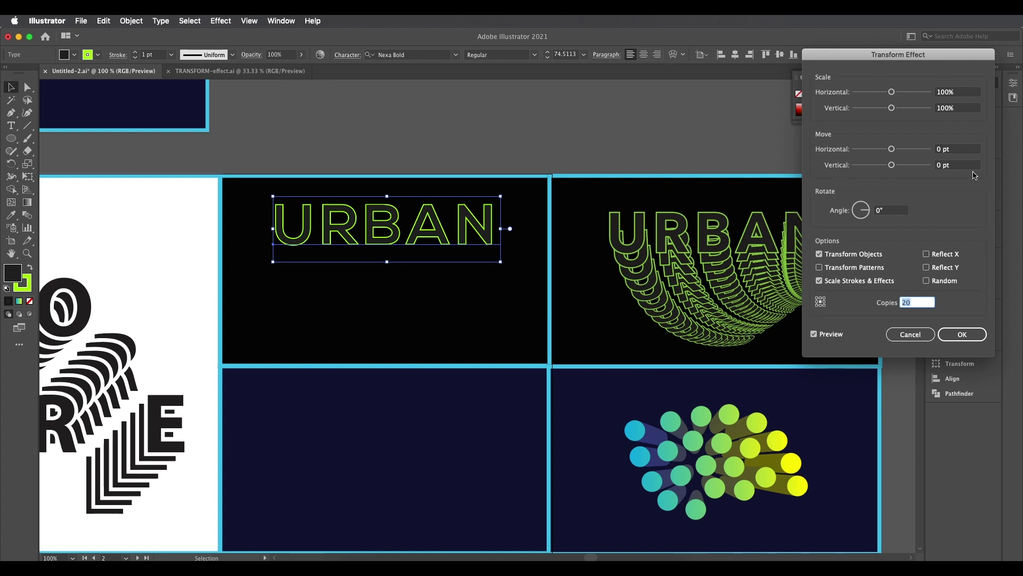
Set the Transform effect's vertical move to 11 pt so the copies stack below the word.
left_click(958, 166)
key("Up")
key("Up")
key("Up")
key("Up")
key("Up")
key("Up")
key("Up")
key("Up")
key("Up")
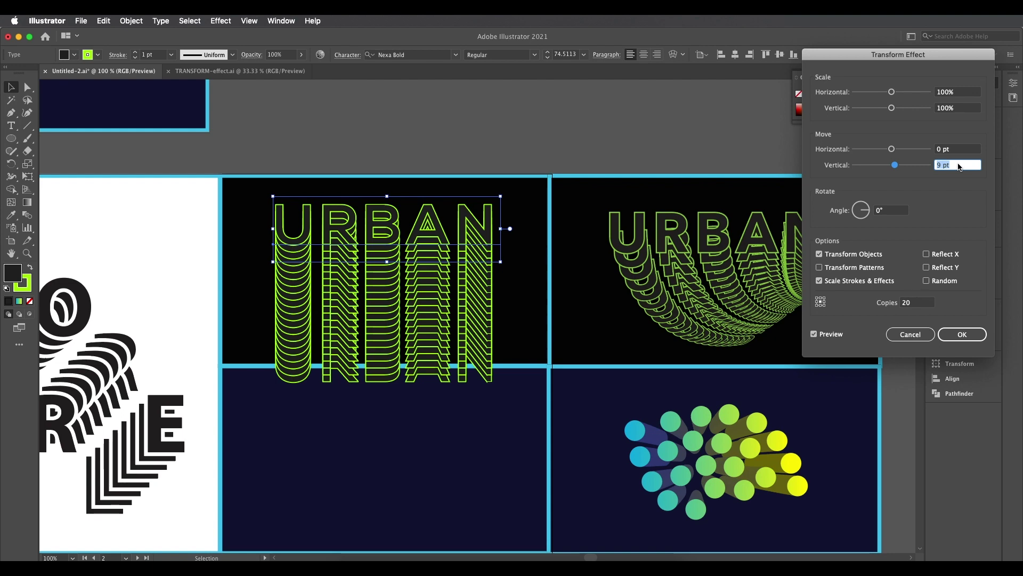
key("Up")
key("Up")
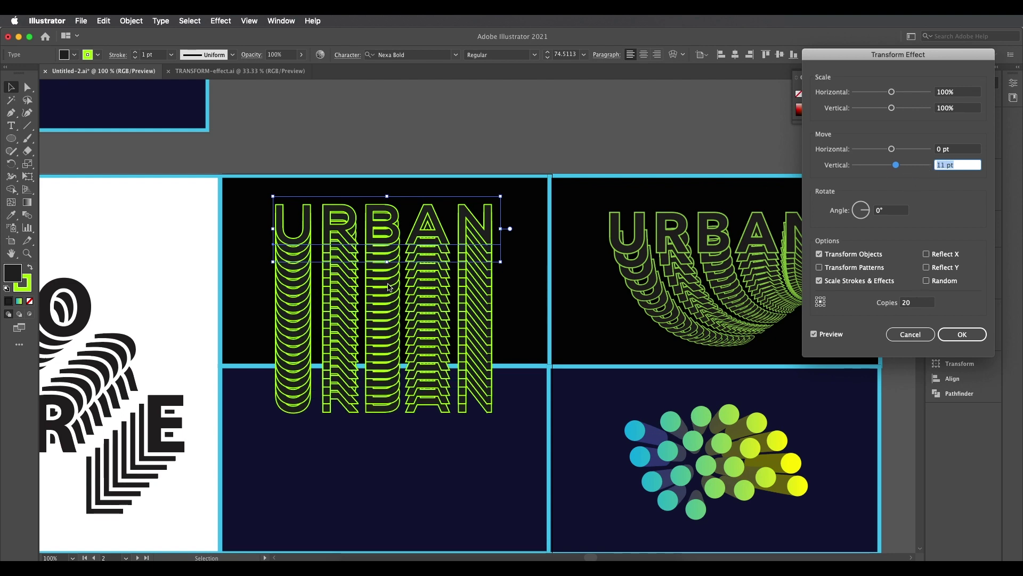
Set the Transform effect's rotation angle to 3° to curve the stacked copies.
left_click(887, 212)
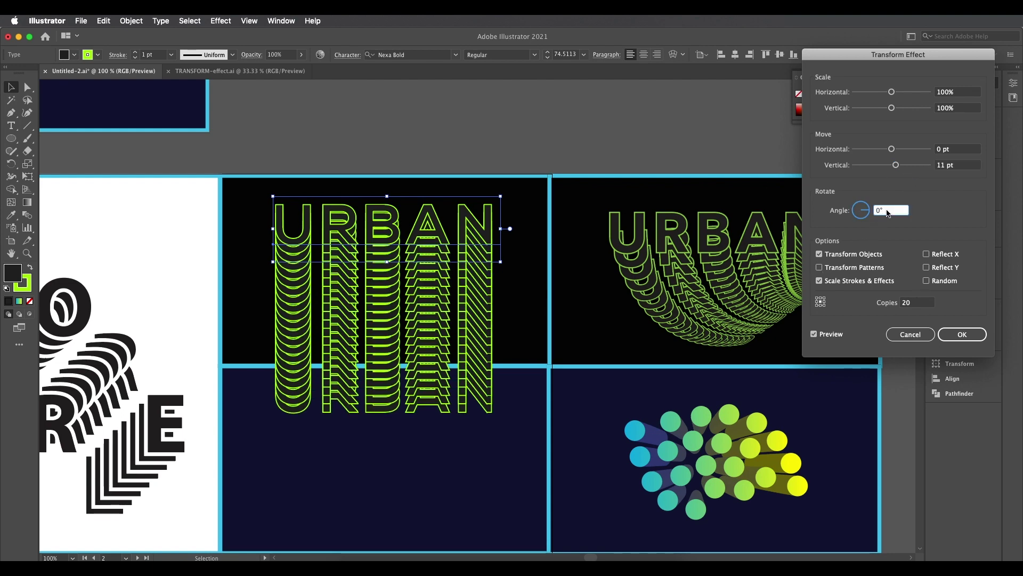
key("Up")
key("Up")
key("Up")
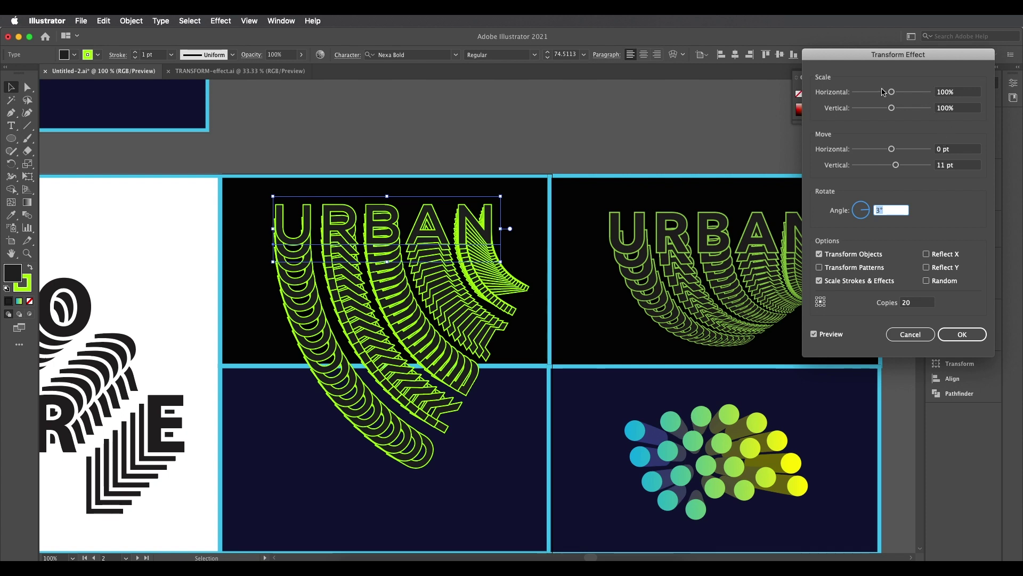
left_click_drag(893, 64, 822, 101)
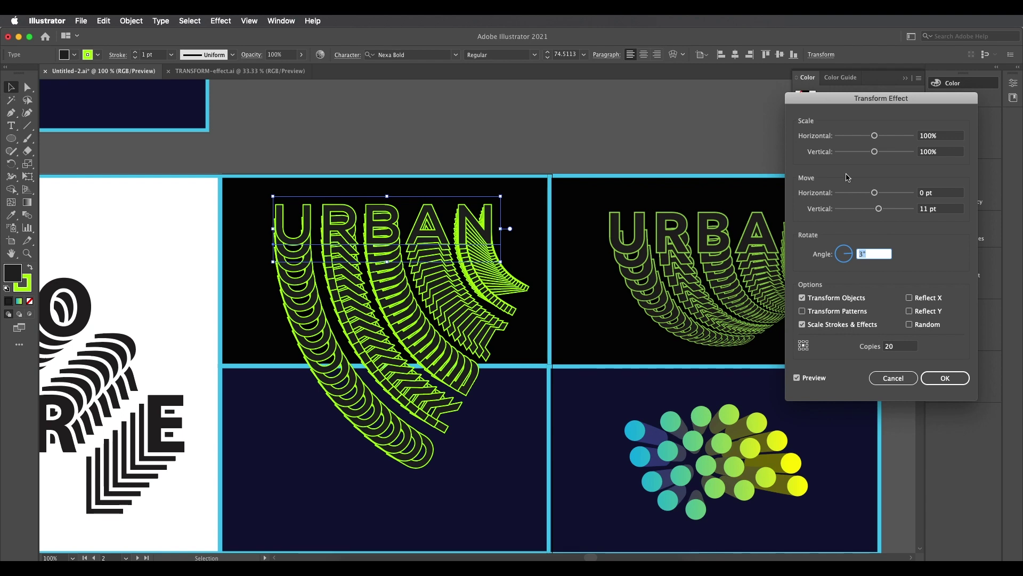
Set the Transform effect's vertical scale to 95% so the copies shrink progressively in height.
left_click(944, 152)
key("Down")
key("Down")
key("Down")
key("Down")
key("Down")
key("Down")
key("Down")
key("Down")
key("Down")
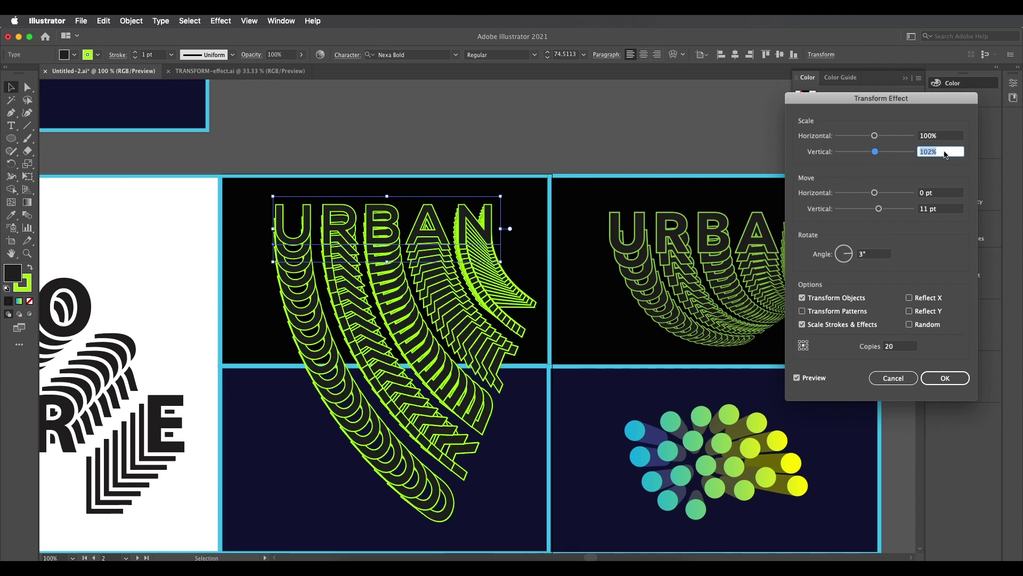
key("Up")
key("Up")
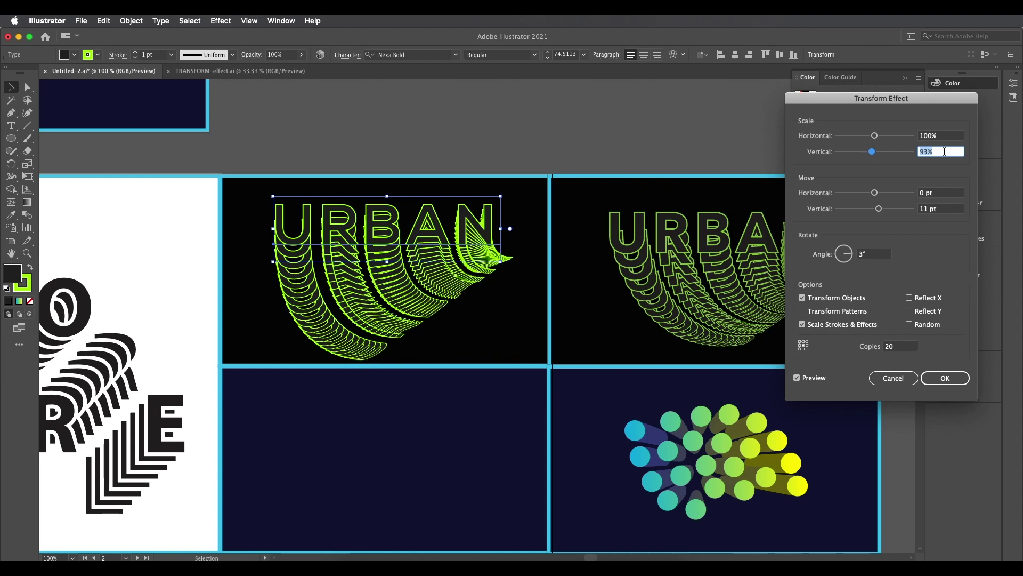
key("Up")
key("Up")
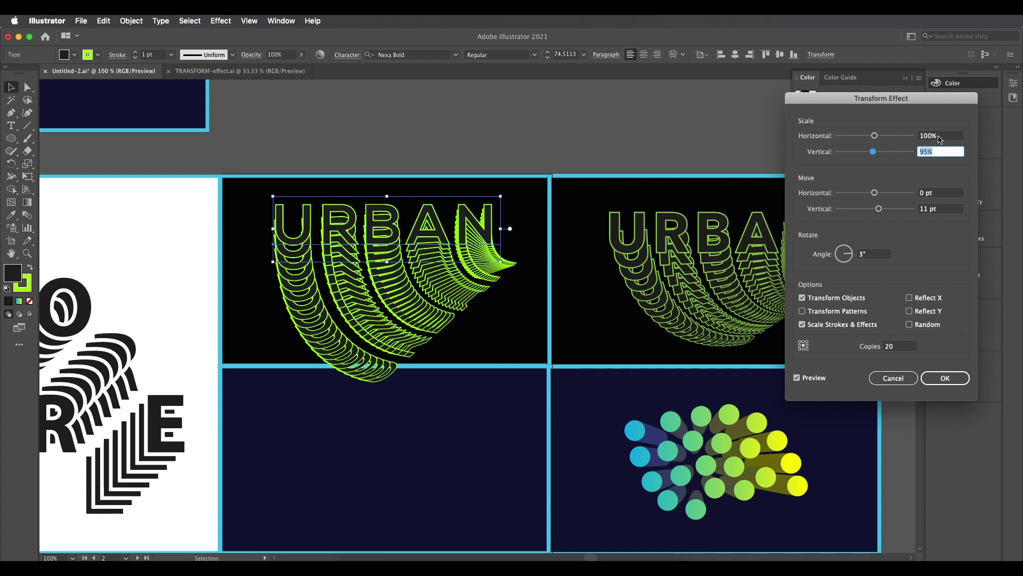
Set the Transform effect's horizontal scale to 98%.
left_click(939, 137)
key("Up")
key("Down")
key("Down")
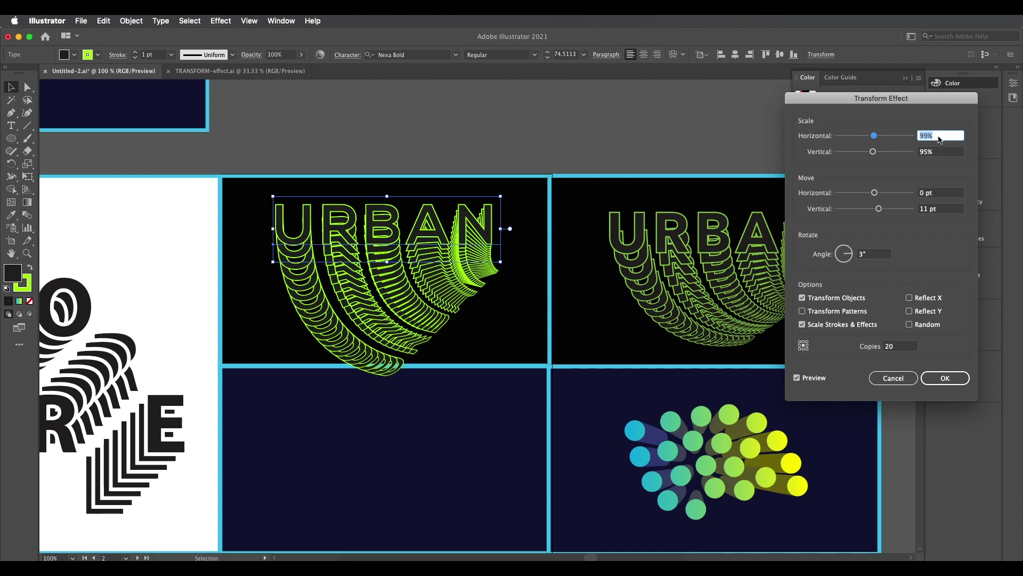
key("Down")
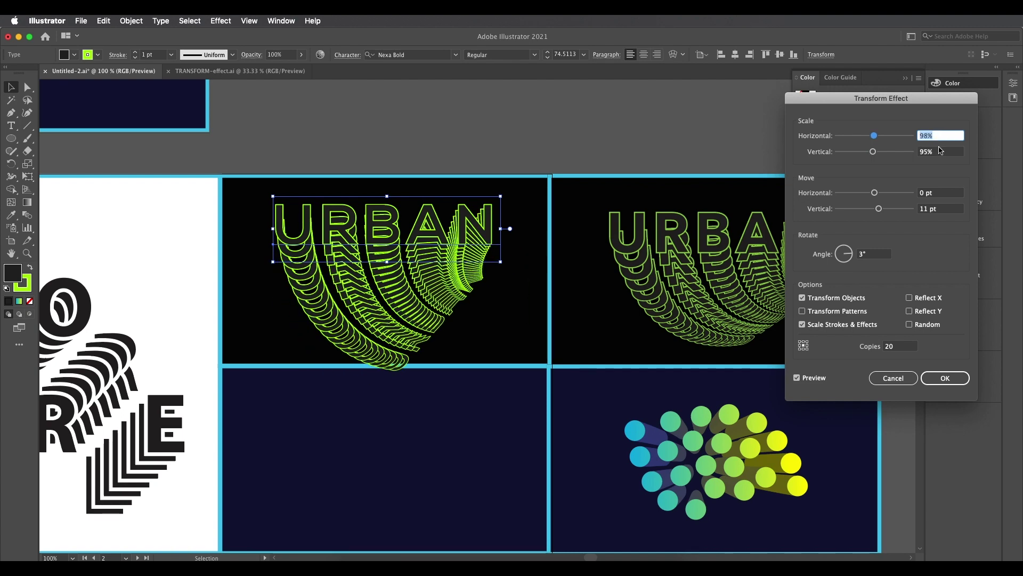
Set the Transform effect's horizontal move to 1 pt and uncover the URBAN reference for comparison.
left_click(933, 195)
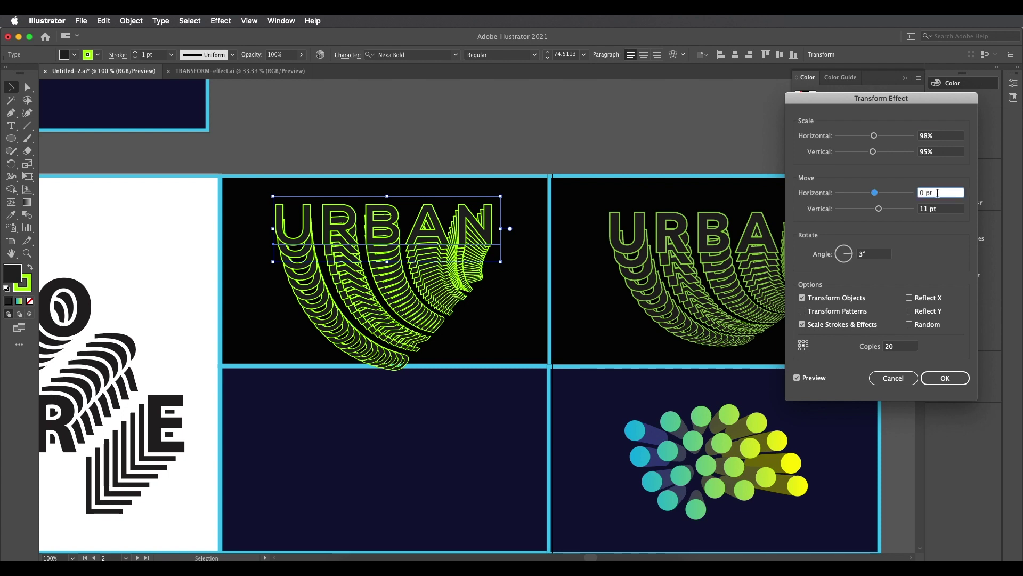
key("Up")
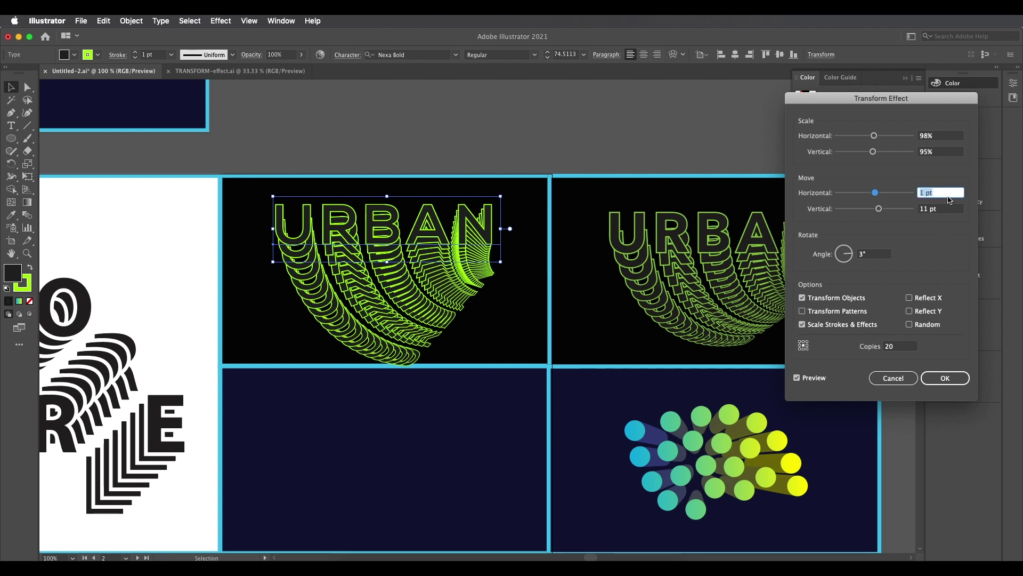
key("Up")
key("Down")
left_click_drag(941, 102, 998, 100)
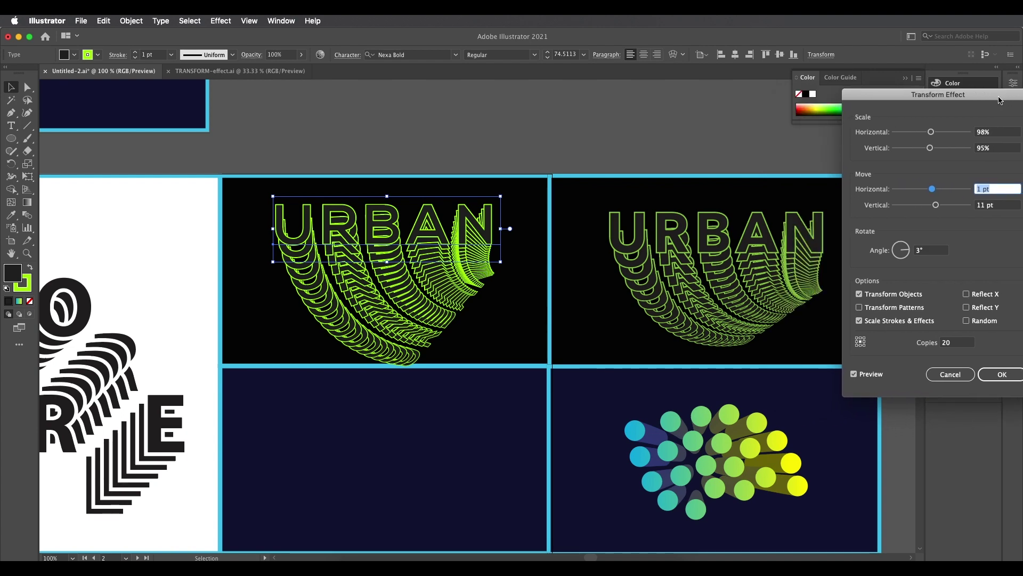
Try nearby vertical move values for the copies and set the move to 12 pt.
left_click(991, 205)
key("Up")
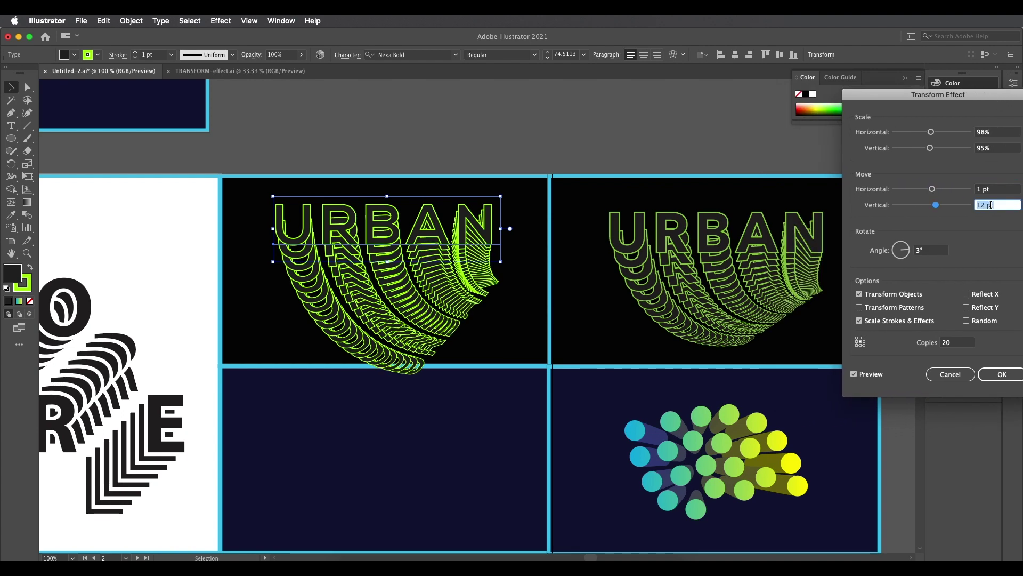
key("Down")
key("Down")
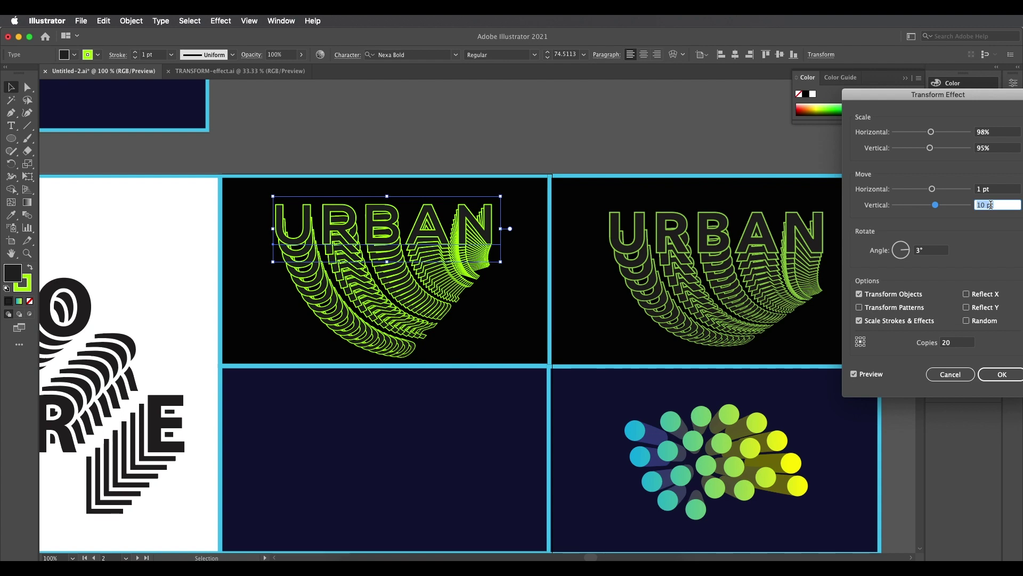
key("Up")
key("Up")
Reduce the Transform effect's vertical scale to 93% to fit the copies within the black artboard.
left_click(1002, 151)
key("Down")
key("Down")
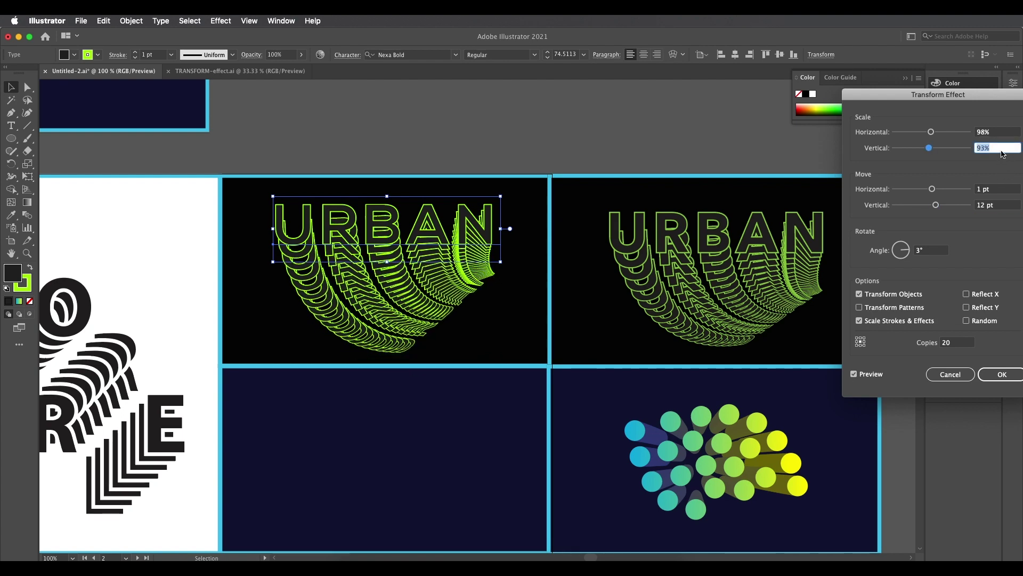
Set the Transform effect's vertical scale to 92% and its vertical move to 13 pt.
key("Down")
left_click(1000, 206)
key("Up")
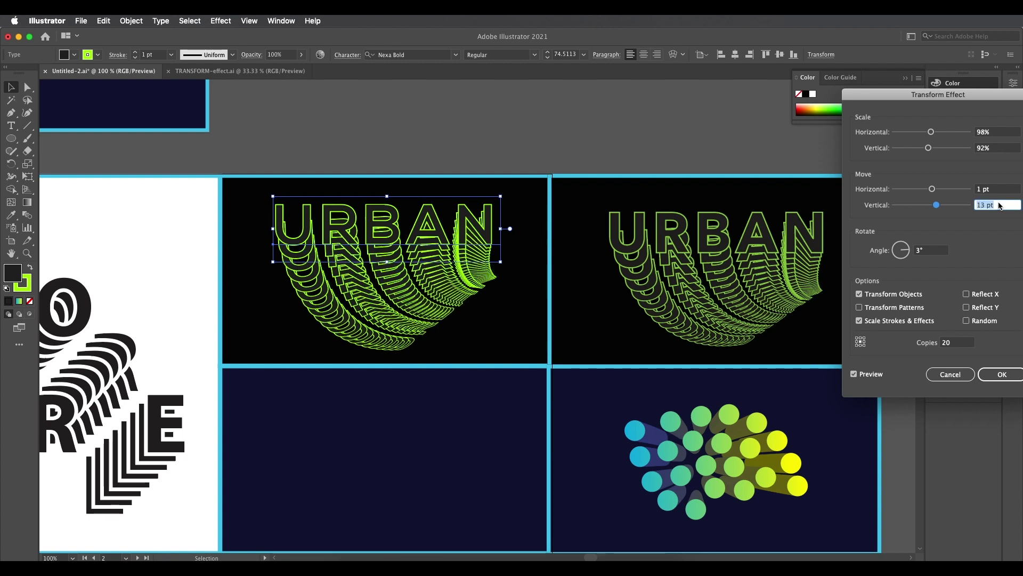
left_click(1009, 148)
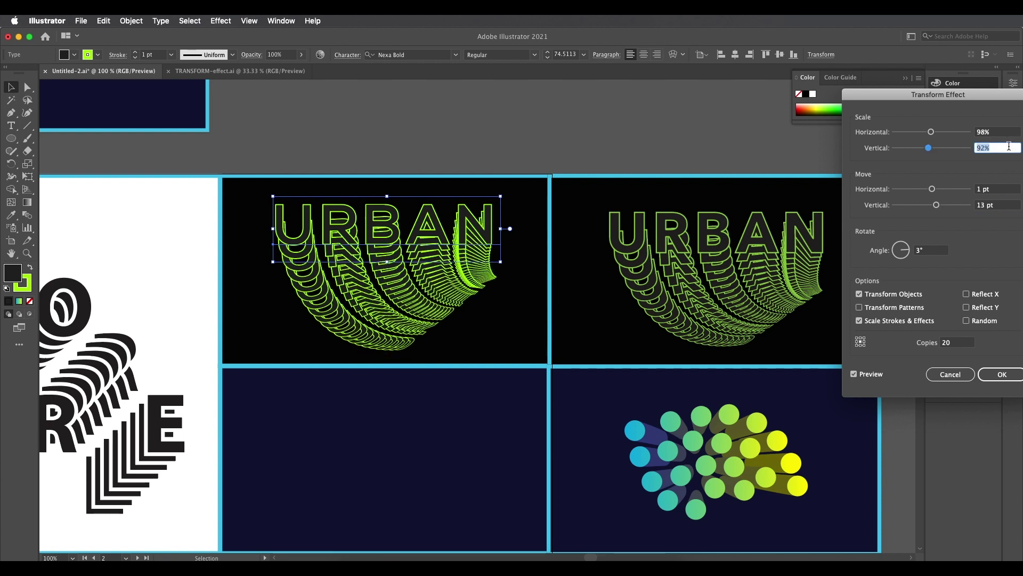
key("Down")
key("Up")
Try a 97% horizontal scale and a 2 pt horizontal move, restore 98% and 1 pt, and uncover the URBAN reference.
left_click_drag(908, 103, 796, 104)
left_click(883, 134)
key("Down")
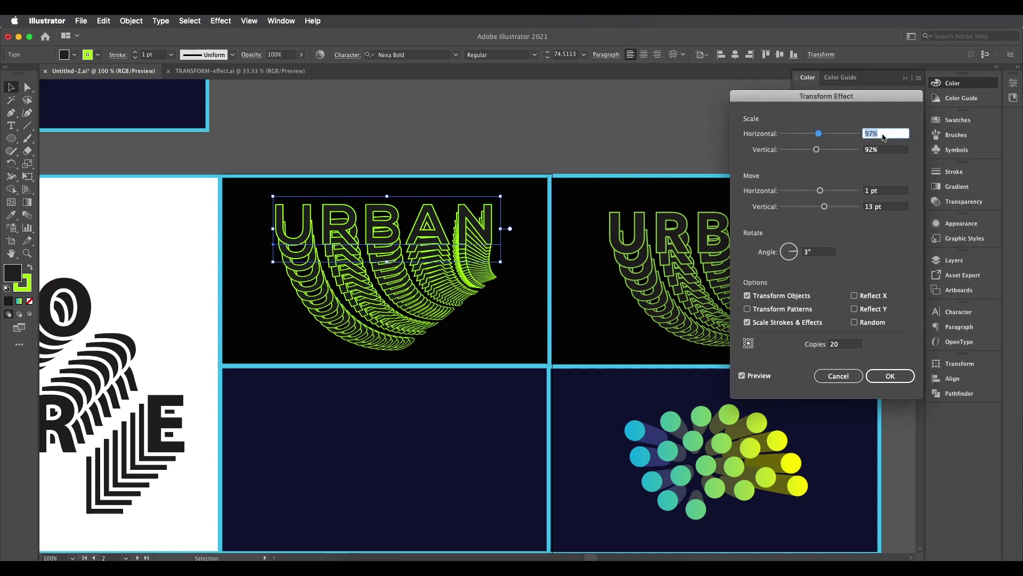
left_click_drag(877, 97, 968, 102)
left_click(978, 196)
key("Up")
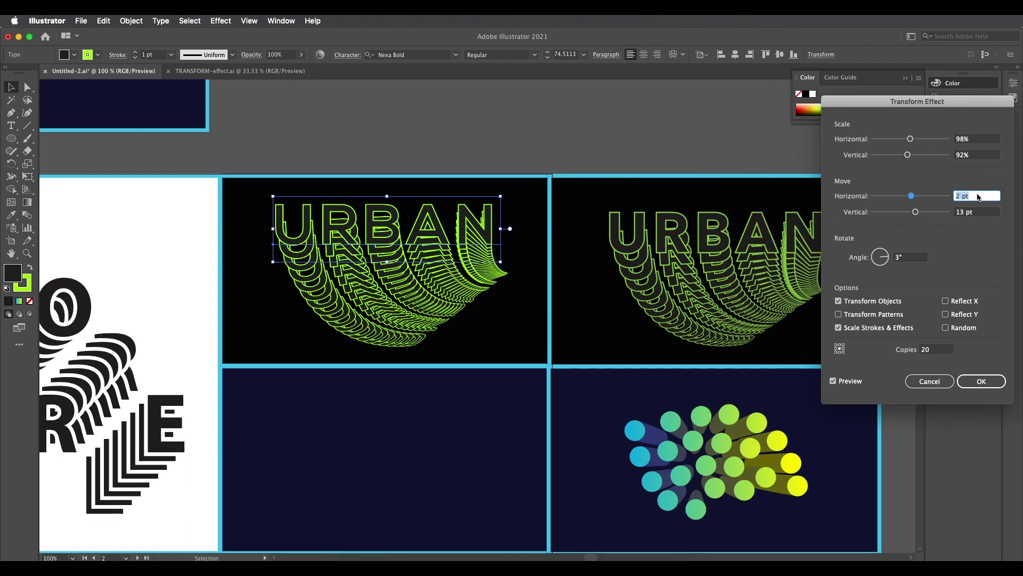
key("Down")
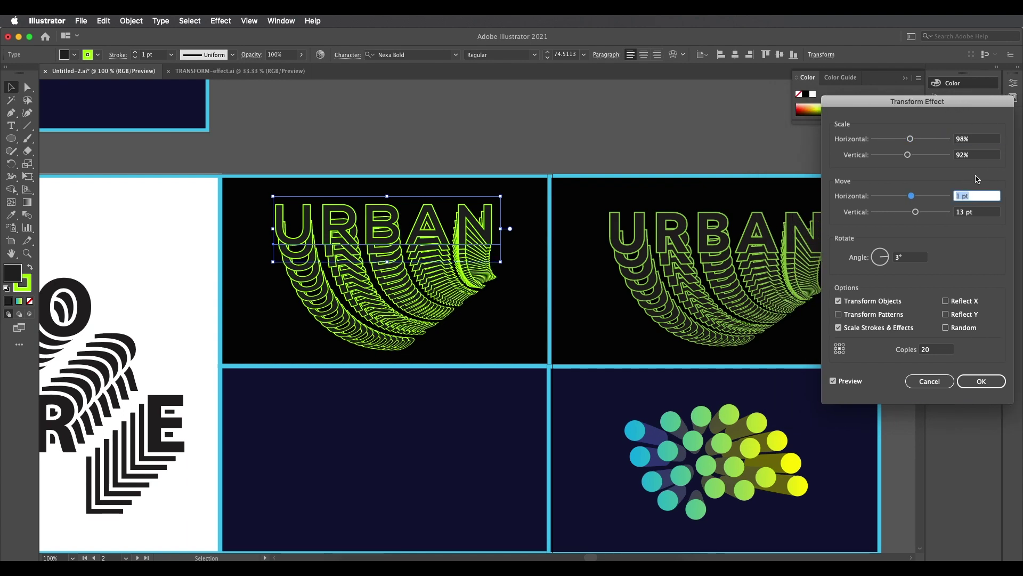
left_click_drag(959, 107, 202, 150)
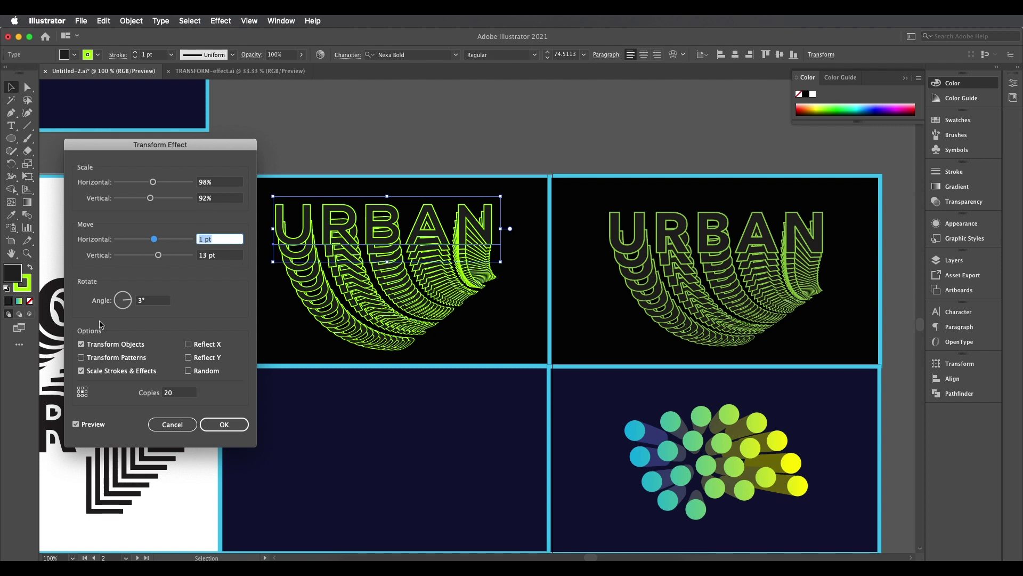
Try rotation angles between 1° and 16° for the URBAN copies and return the angle to 3°.
left_click(141, 300)
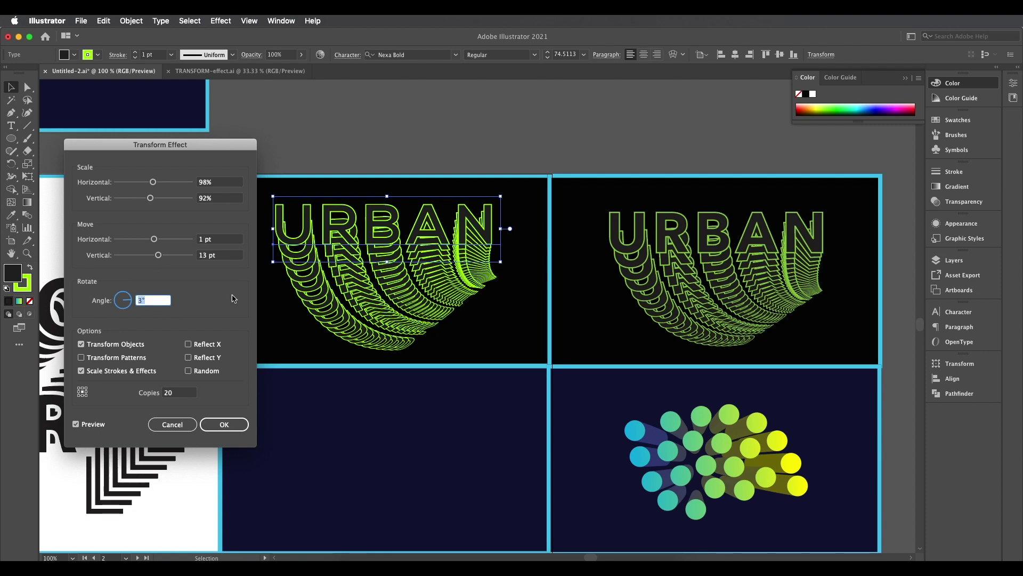
key("Up")
key("Up")
key("Up")
key("Up")
key("Up")
key("Up")
key("Up")
key("Up")
key("Up")
key("Up")
key("Up")
key("Up")
key("Up")
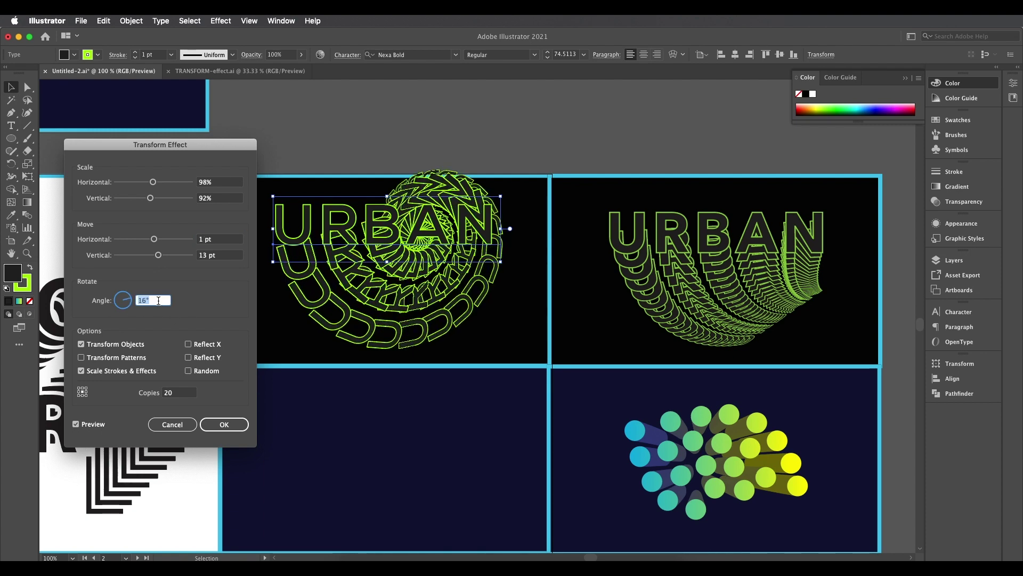
key("Down")
key("Down")
key("Down")
key("Down")
key("Down")
key("Down")
key("Down")
key("Down")
key("Down")
key("Down")
key("Down")
key("Down")
key("Down")
key("Down")
key("Down")
key("Down")
key("Down")
key("Down")
key("Down")
key("Down")
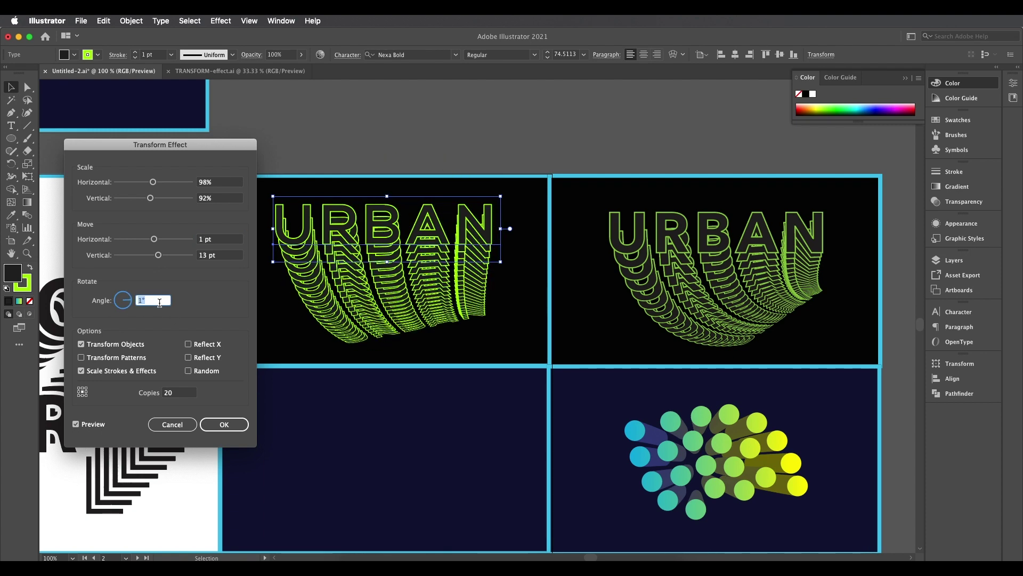
key("Up")
key("Up")
key("Up")
key("Up")
key("Up")
key("Up")
key("Up")
key("Up")
key("Up")
key("Up")
key("Up")
key("Up")
key("Up")
key("Up")
key("Up")
key("Up")
key("Up")
key("Up")
key("Up")
key("Up")
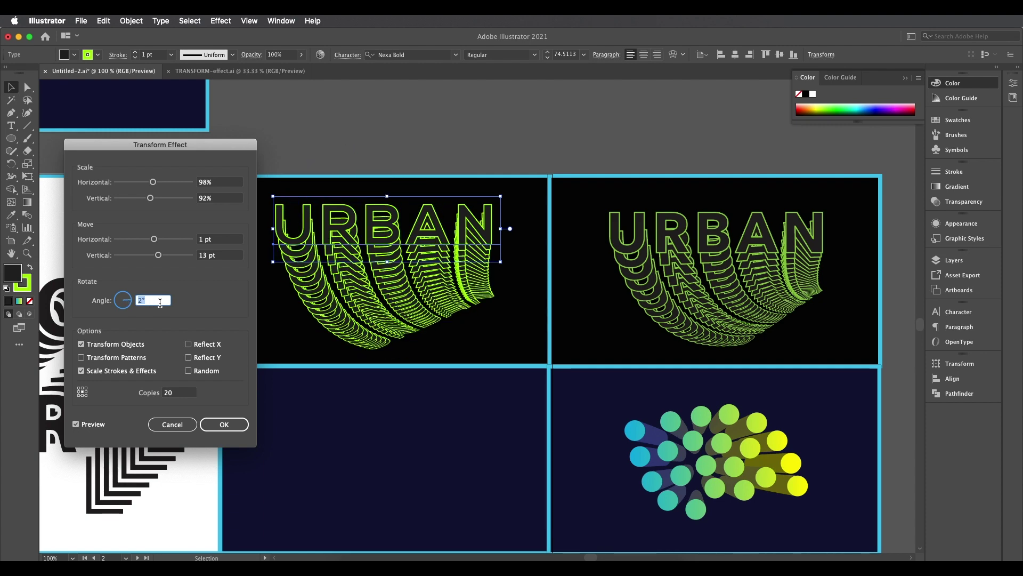
key("Up")
key("Up")
key("Down")
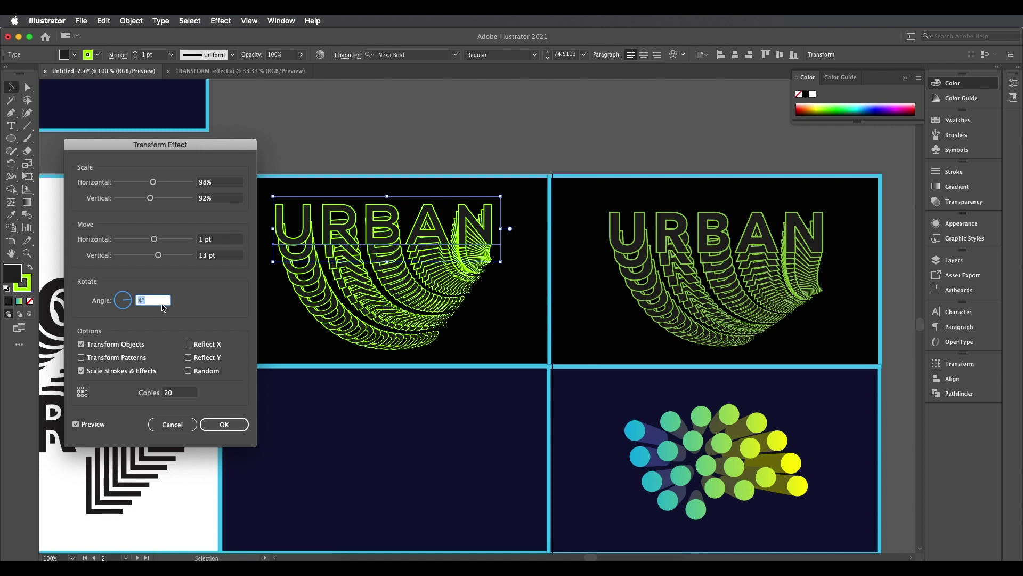
key("Down")
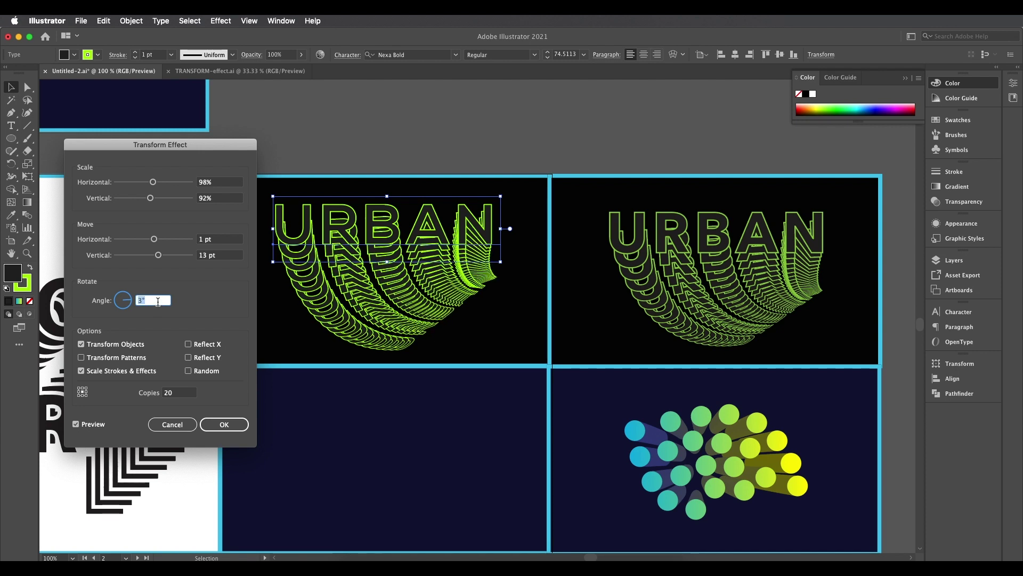
Try copy counts between 19 and 45 in the Transform effect and return the count to 20.
left_click(177, 393)
key("Up")
key("Up")
key("Up")
key("Up")
key("Up")
key("Up")
key("Up")
key("Up")
key("Up")
key("Up")
key("Up")
key("Up")
key("Up")
key("Up")
key("Up")
key("Up")
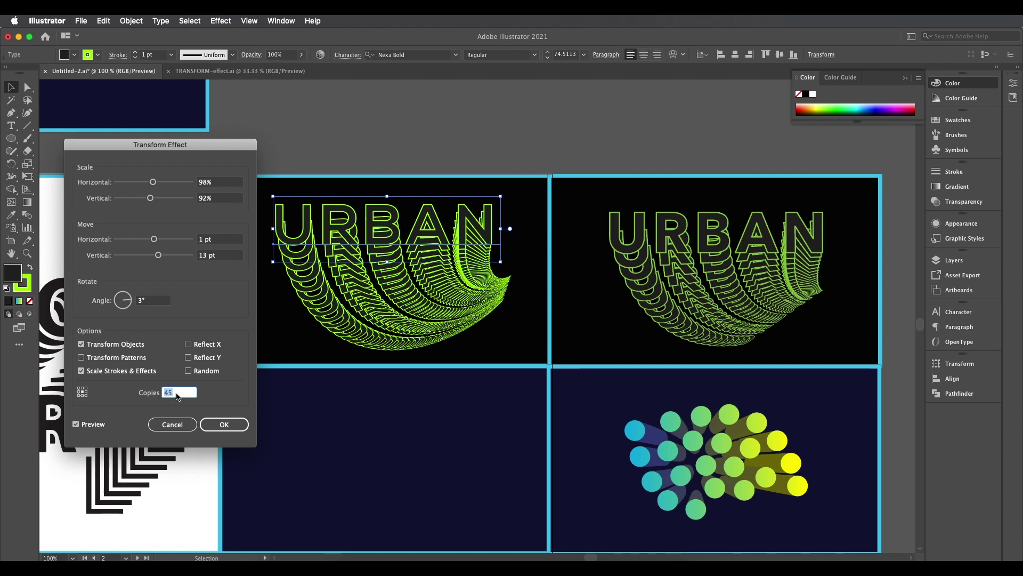
key("shift+Down")
key("Down")
key("Down")
key("Down")
key("Down")
key("Down")
key("Down")
key("Down")
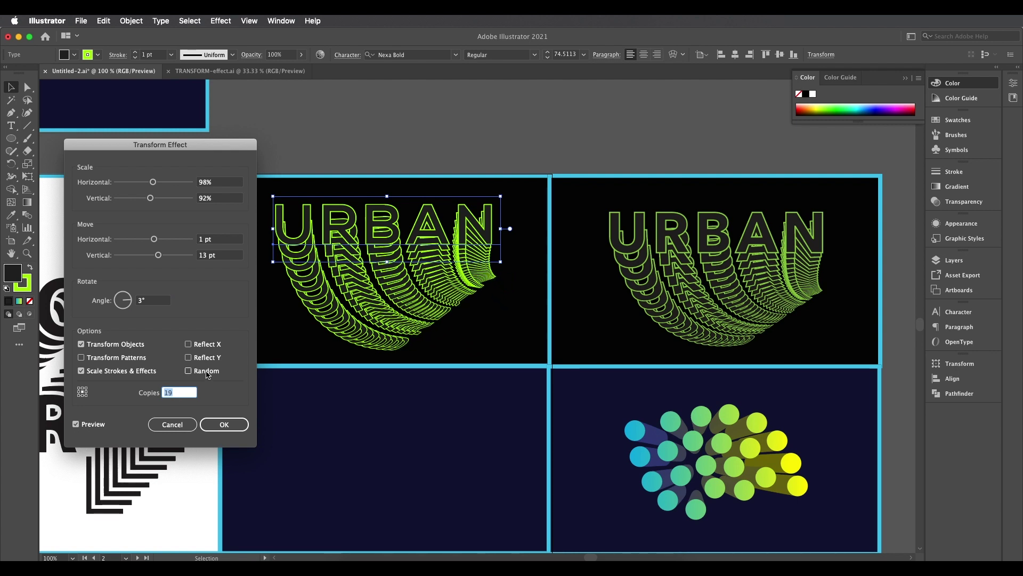
key("Up")
Apply the Transform effect settings to the URBAN text.
left_click(151, 301)
left_click(235, 428)
key("super+minus")
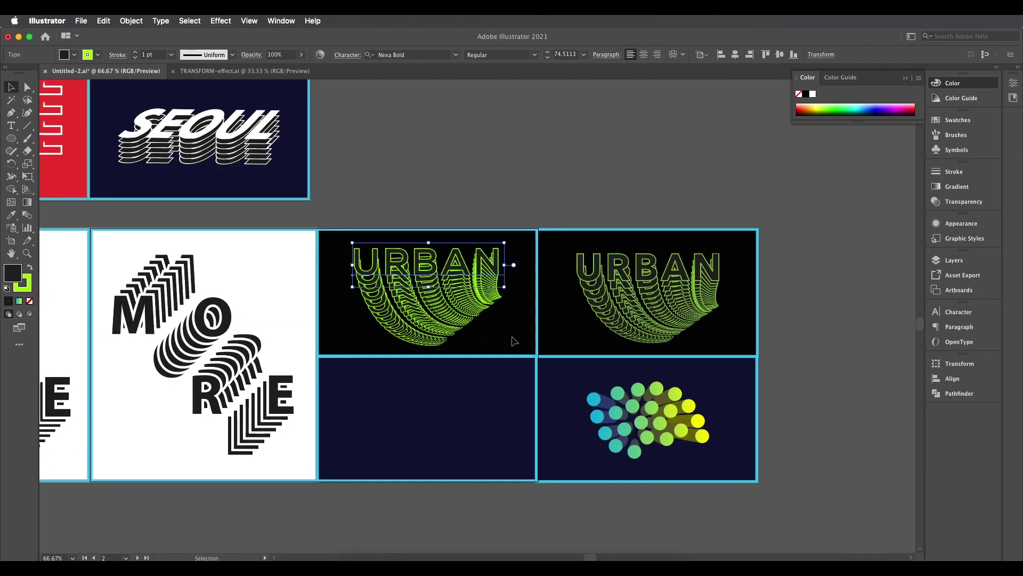
left_click(550, 166)
left_click_drag(511, 283, 585, 283)
left_click(566, 288)
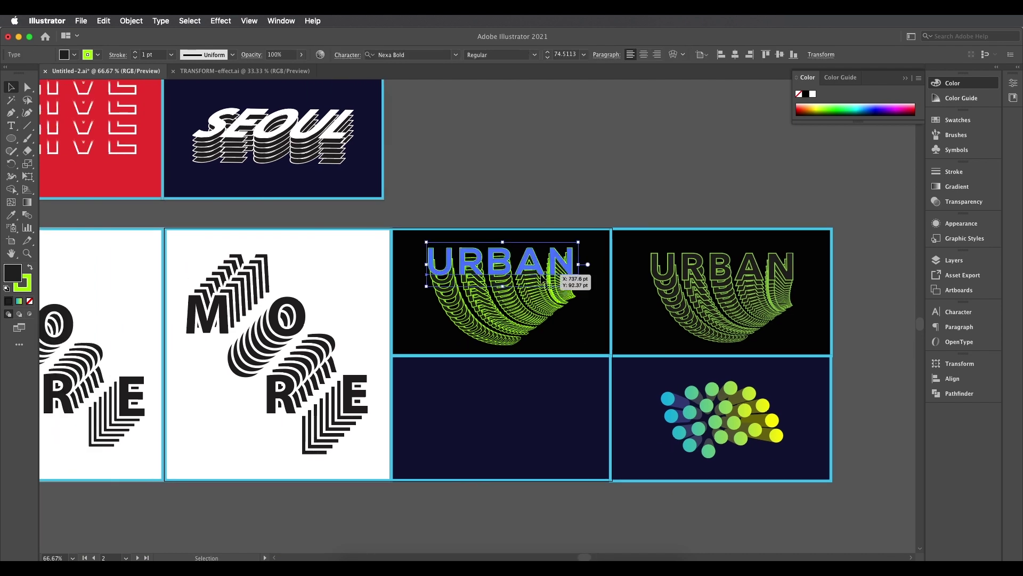
Set the URBAN text's stroke colour to the bright green #a2ff00 and deselect the text.
double_click(25, 287)
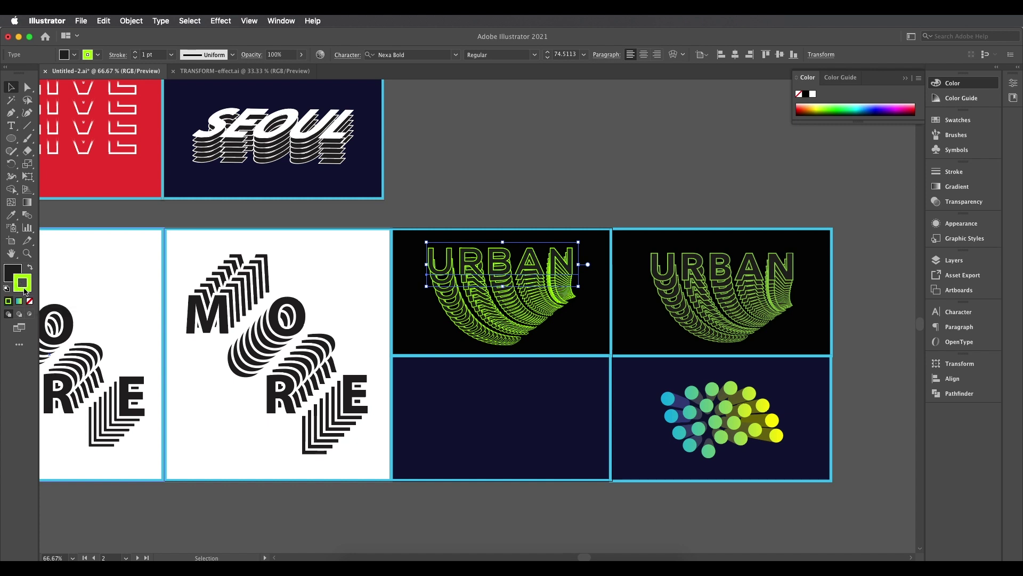
left_click(870, 268)
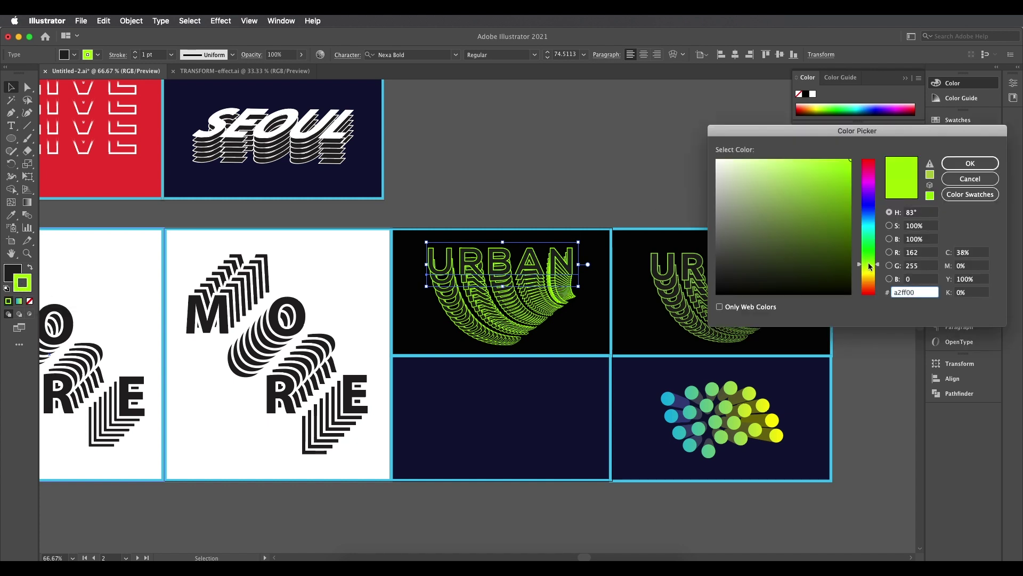
left_click(970, 163)
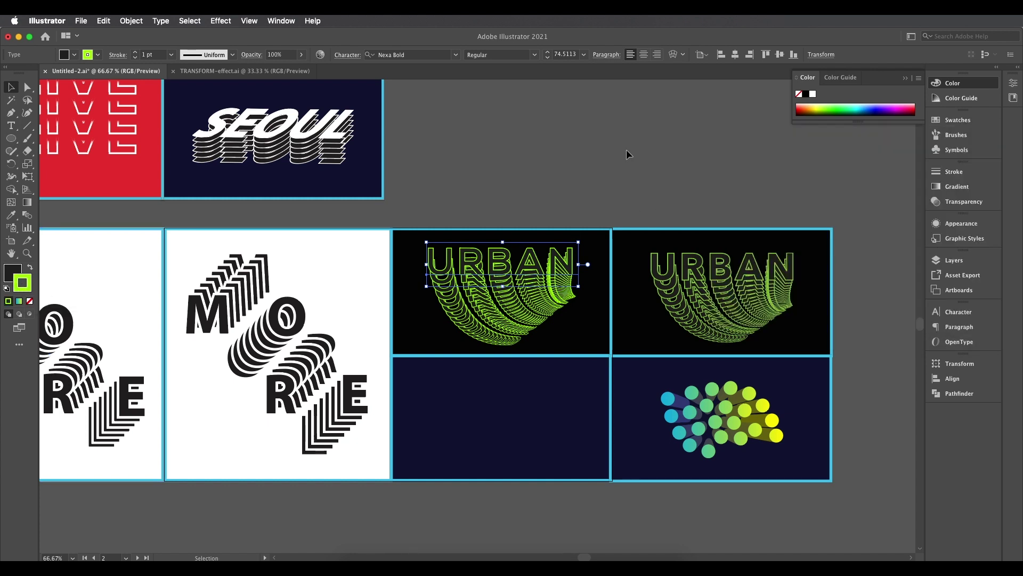
left_click(625, 149)
Compare the URBAN artwork with its reference and examine the gradient circles in the reference artboard below.
scroll(584, 274, "up", 3)
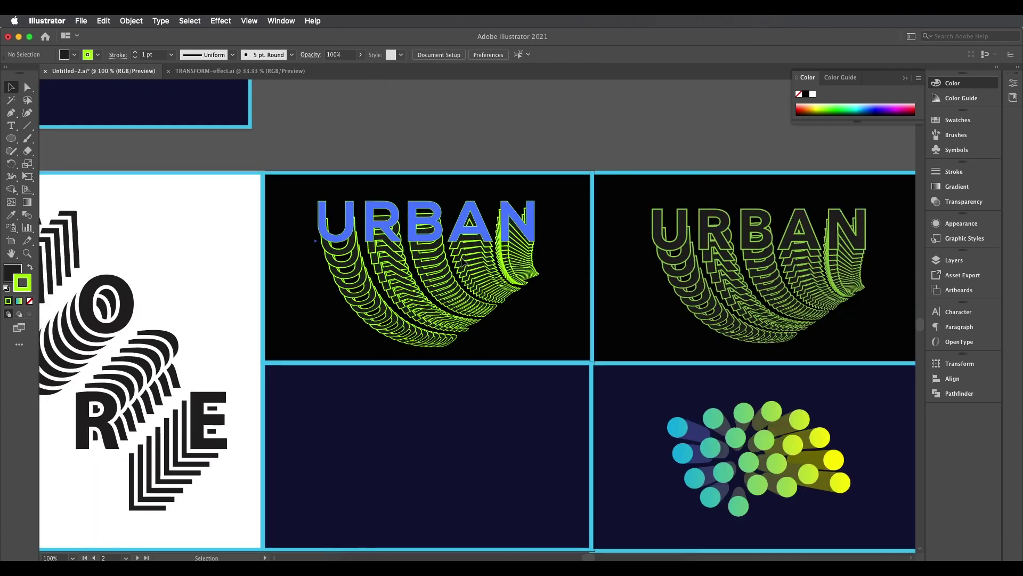
scroll(605, 234, "down", 3)
scroll(597, 250, "up", 3)
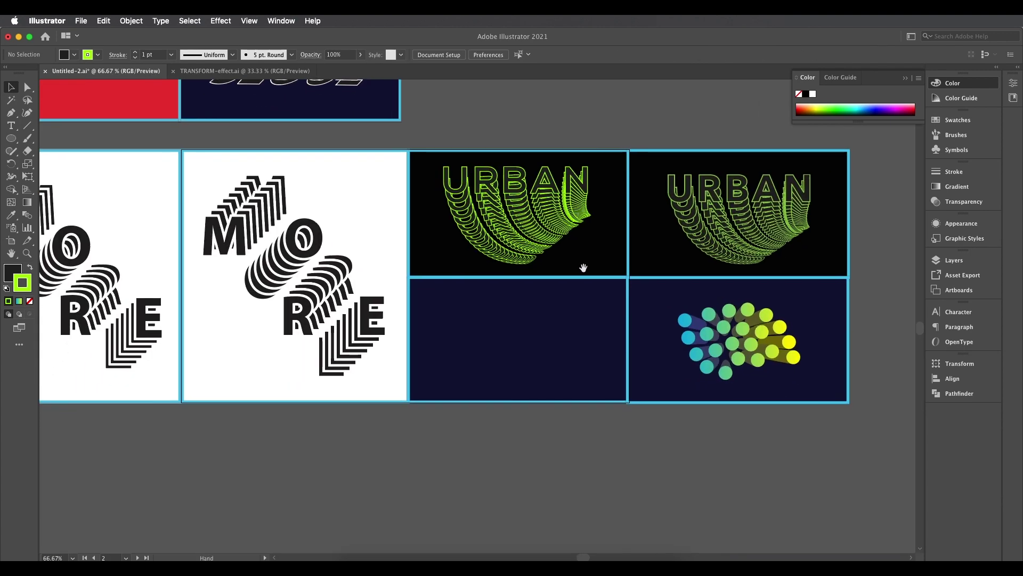
scroll(626, 370, "right", 5)
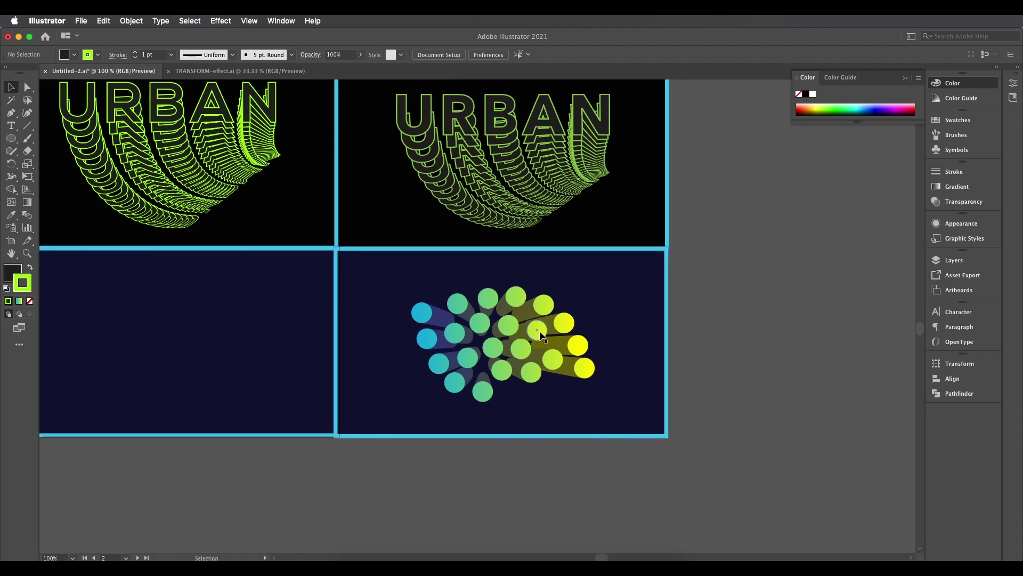
scroll(611, 347, "left", 3)
left_click_drag(612, 372, 618, 376)
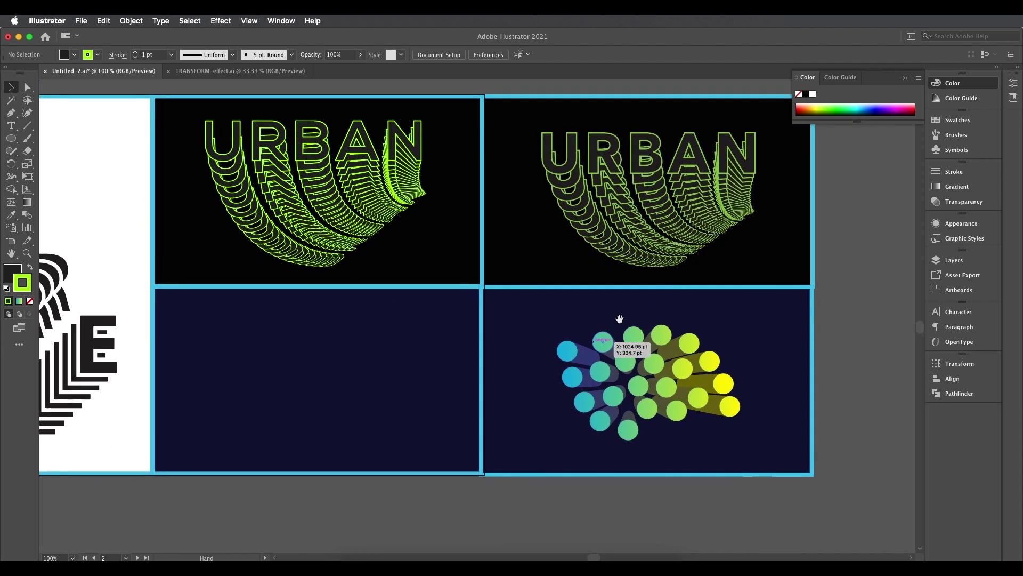
left_click_drag(678, 382, 659, 374)
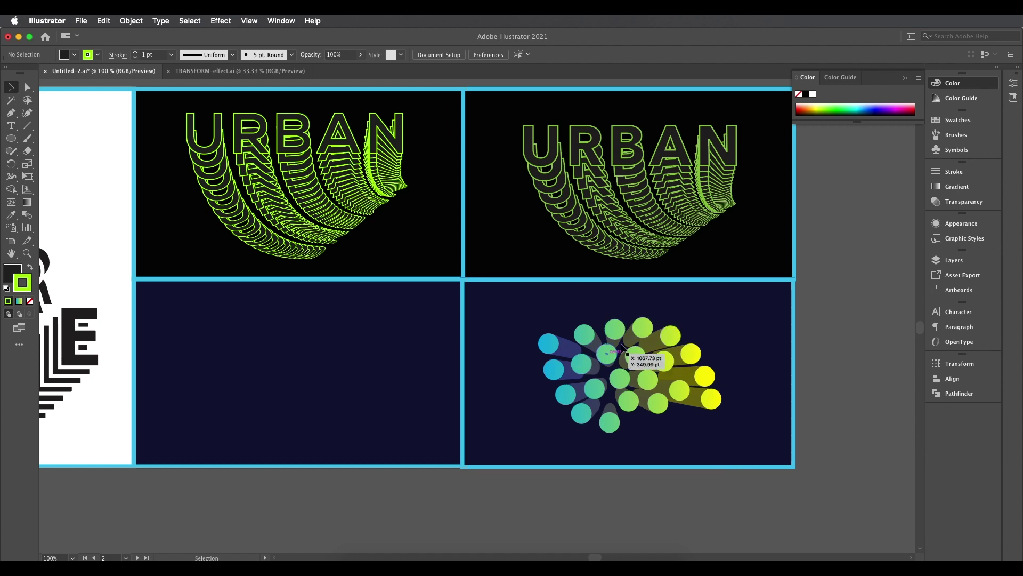
left_click_drag(190, 336, 244, 328)
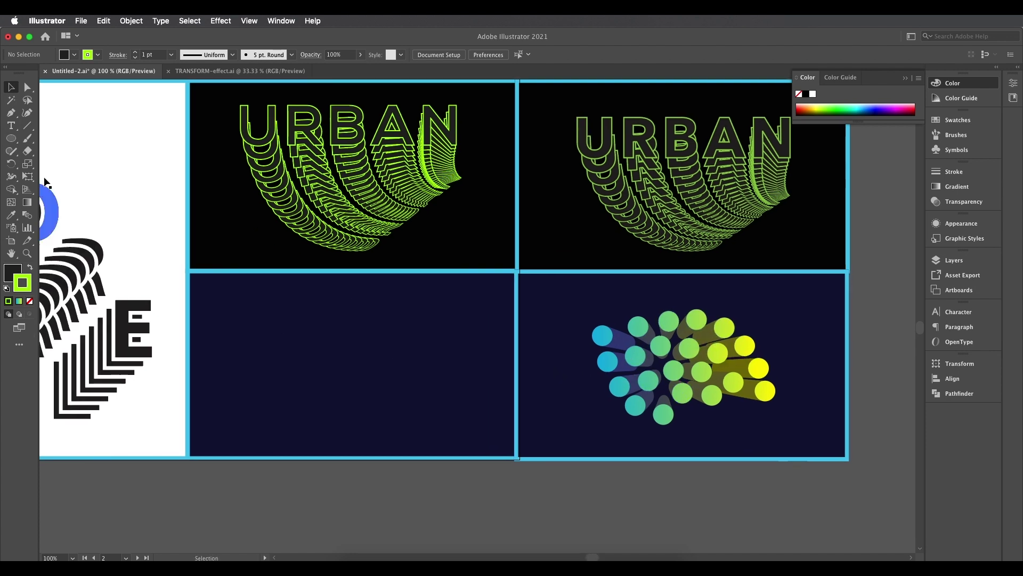
Draw a circle about 25 pt in diameter on the empty navy artboard, with a green fill and no stroke.
left_click(11, 140)
left_click_drag(14, 143, 62, 166)
left_click_drag(356, 327, 376, 346)
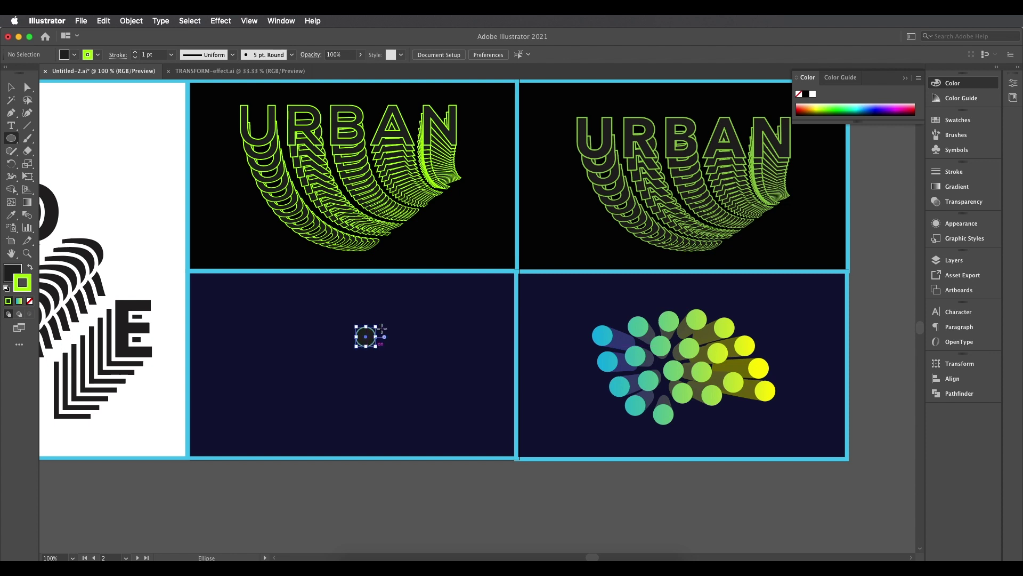
left_click(31, 268)
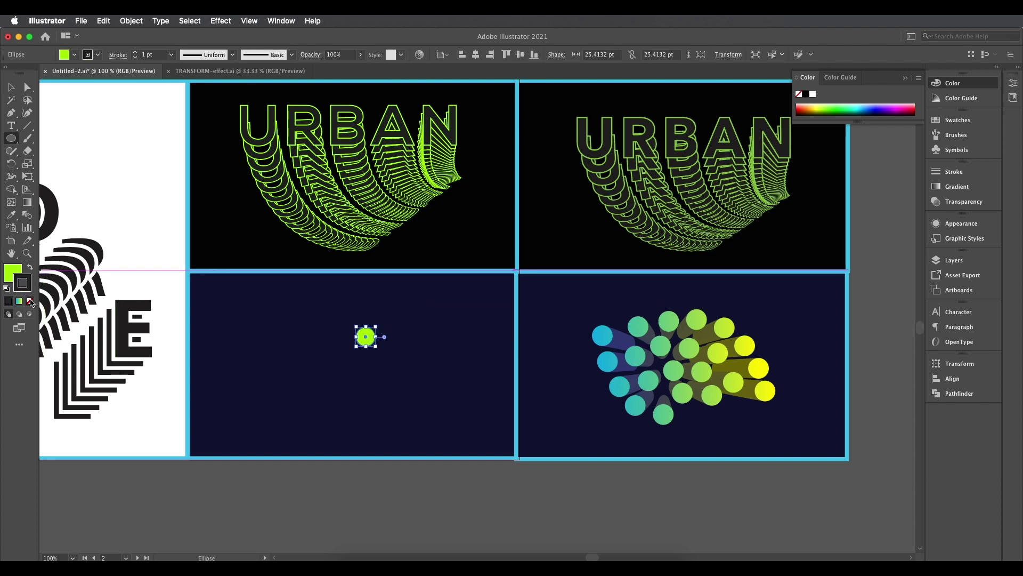
left_click(29, 301)
Duplicate the green circle repeatedly into a scattered cluster of 21 circles on the navy artboard, following the reference layout.
left_click(12, 87)
left_click(352, 272)
left_click_drag(366, 338, 302, 356)
left_click_drag(302, 356, 320, 385)
left_click_drag(321, 384, 342, 405)
left_click_drag(342, 405, 370, 409)
left_click(343, 403)
left_click_drag(321, 382, 317, 386)
left_click_drag(306, 359, 299, 364)
left_click_drag(295, 329, 349, 314)
left_click_drag(319, 383, 357, 340)
left_click_drag(358, 340, 391, 351)
left_click_drag(390, 351, 404, 375)
left_click_drag(404, 376, 385, 393)
left_click_drag(385, 392, 411, 377)
left_click_drag(385, 393, 390, 389)
left_click_drag(389, 389, 368, 370)
left_click_drag(369, 371, 376, 342)
left_click_drag(389, 351, 394, 354)
left_click(390, 387)
left_click_drag(371, 406, 381, 389)
left_click_drag(368, 368, 318, 389)
left_click_drag(303, 357, 299, 364)
left_click_drag(285, 328, 318, 345)
left_click_drag(343, 374, 345, 343)
left_click_drag(369, 372, 370, 338)
left_click_drag(393, 353, 390, 305)
scroll(405, 374, "down", 3)
left_click(383, 379)
scroll(384, 379, "up", 3)
scroll(384, 378, "up", 1)
left_click_drag(370, 351, 417, 350)
left_click_drag(392, 376, 403, 379)
left_click_drag(371, 351, 301, 309)
Compare the scattered green circles with the arrangement in the reference artboard.
scroll(431, 387, "down", 3)
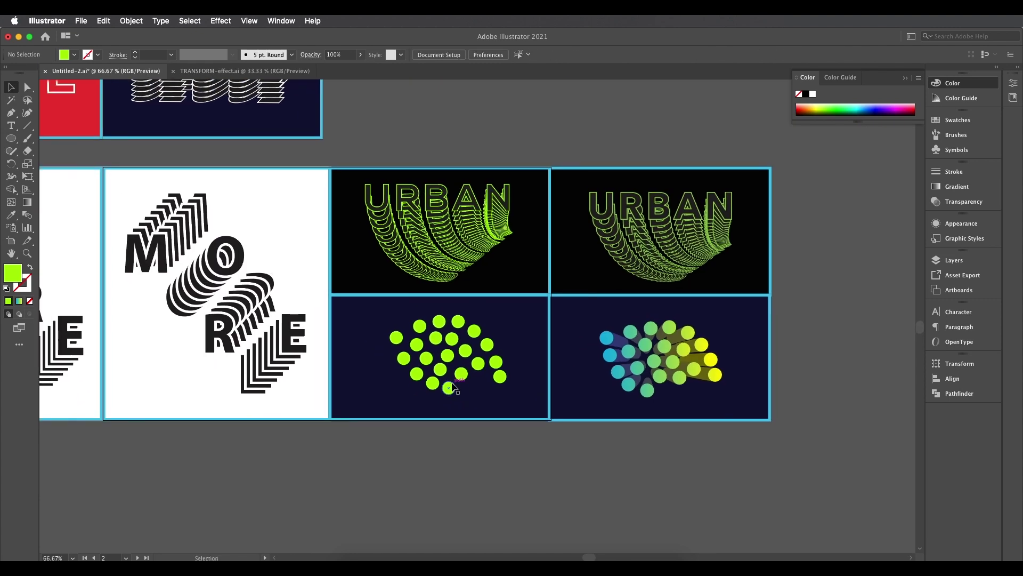
scroll(482, 344, "up", 3)
scroll(475, 365, "right", 2)
scroll(476, 365, "down", 3)
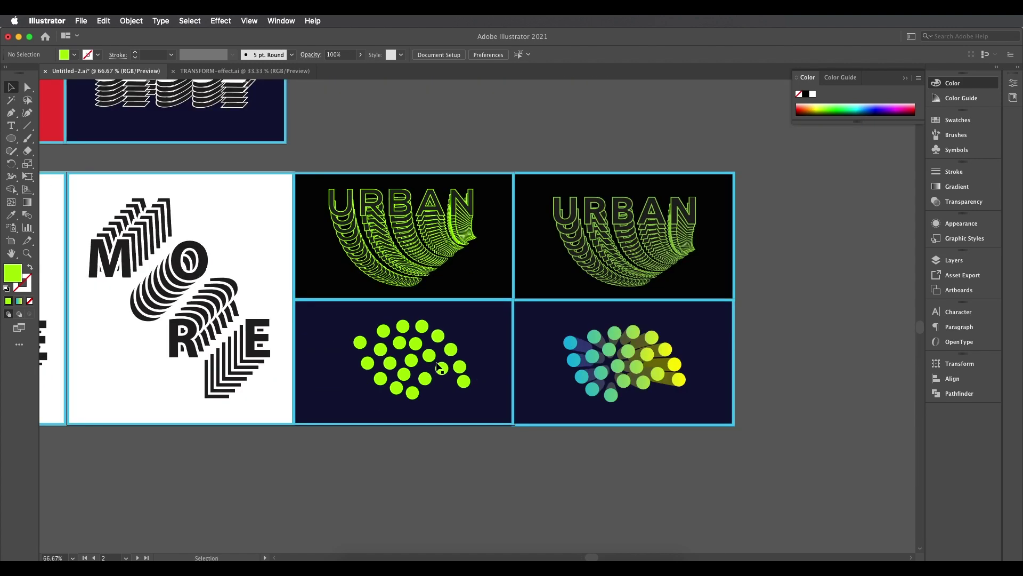
scroll(457, 373, "up", 3)
scroll(457, 372, "right", 1)
scroll(456, 373, "down", 2)
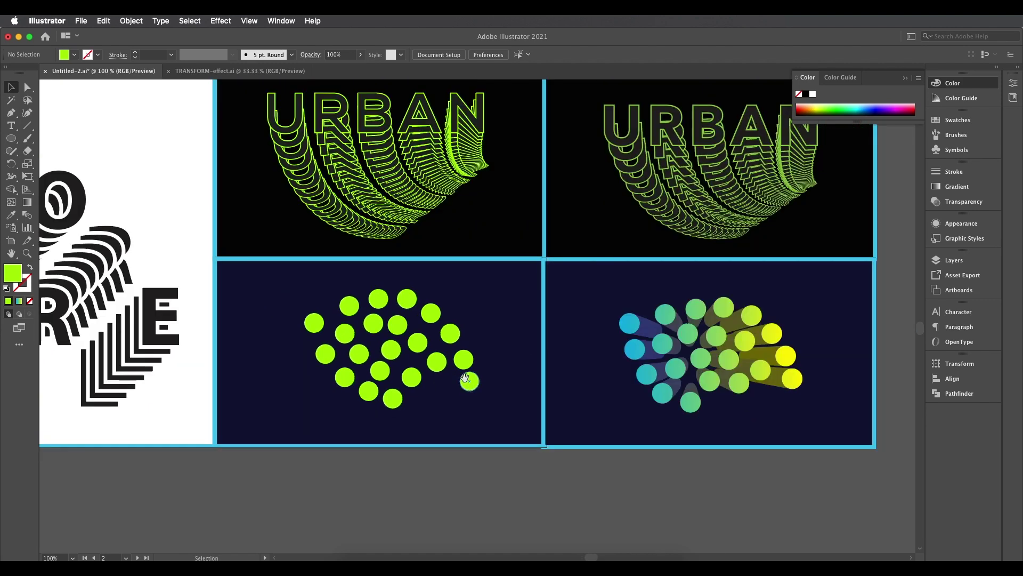
scroll(457, 354, "down", 1)
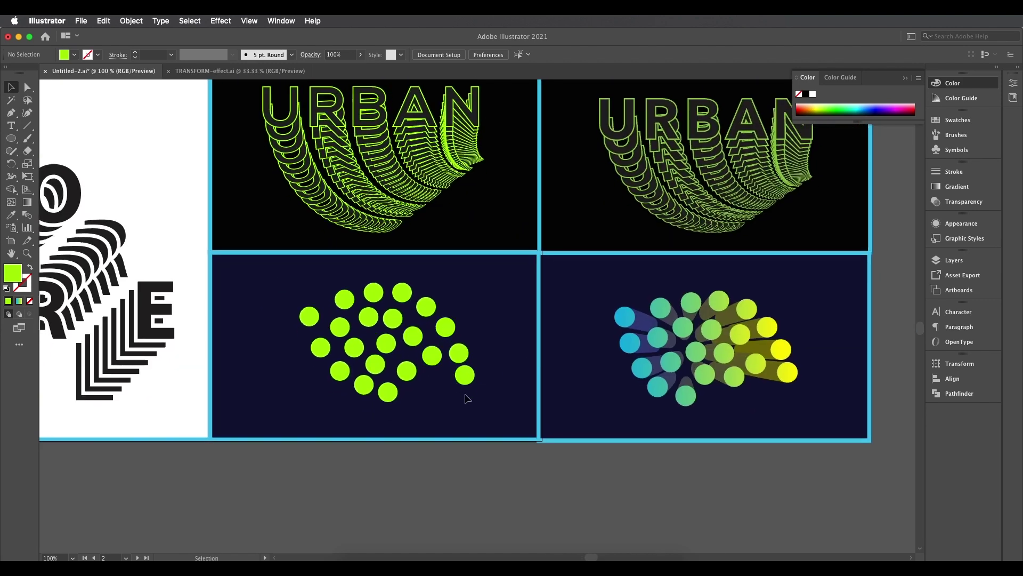
Group all the green circles on the navy artboard and keep the group selected.
left_click_drag(478, 401, 297, 291)
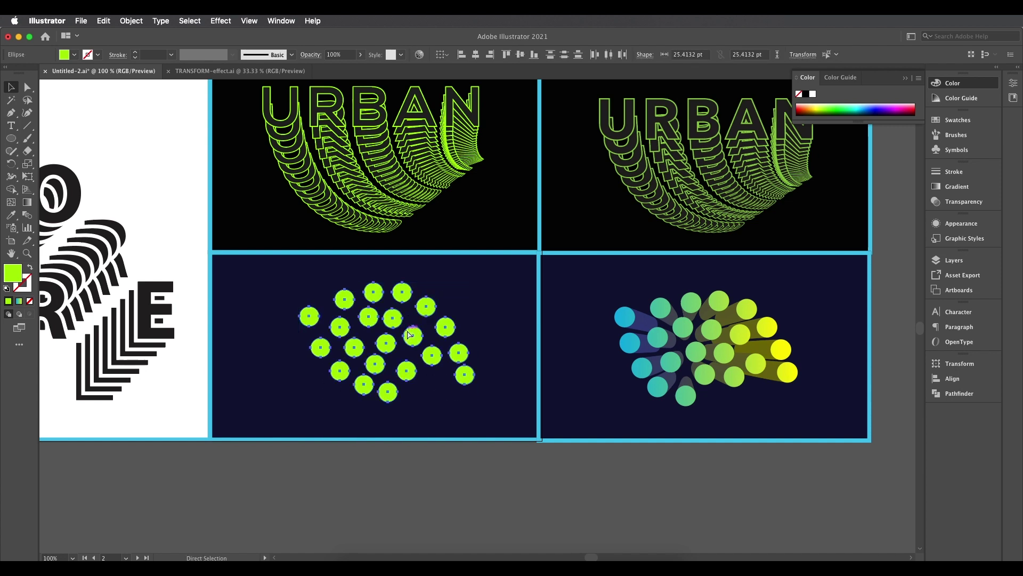
key("super+g")
left_click(435, 411)
left_click(406, 376)
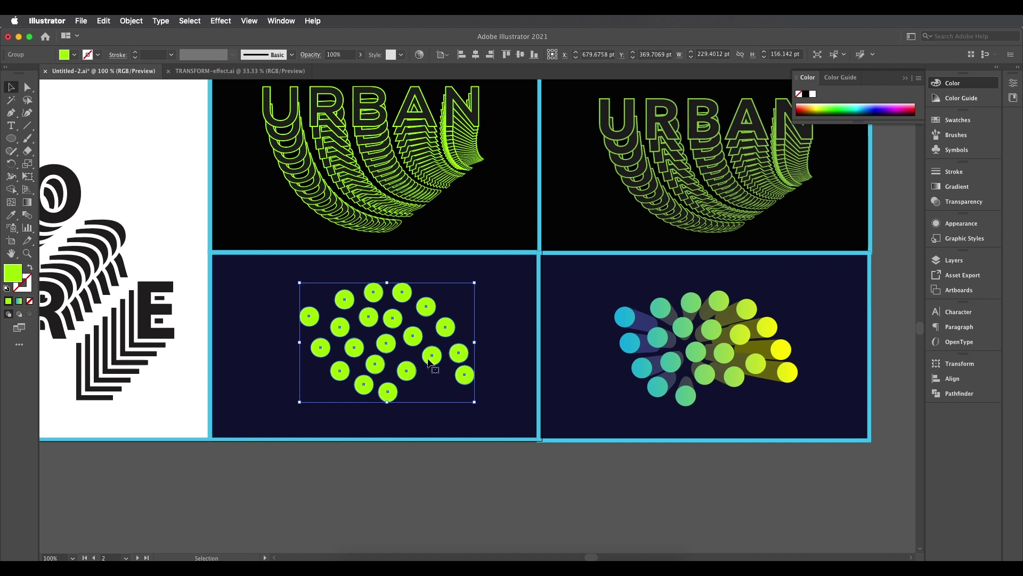
Fill the grouped circles with the blue-to-yellow linear gradient, running it horizontally across the whole cluster from blue to yellow.
left_click(28, 203)
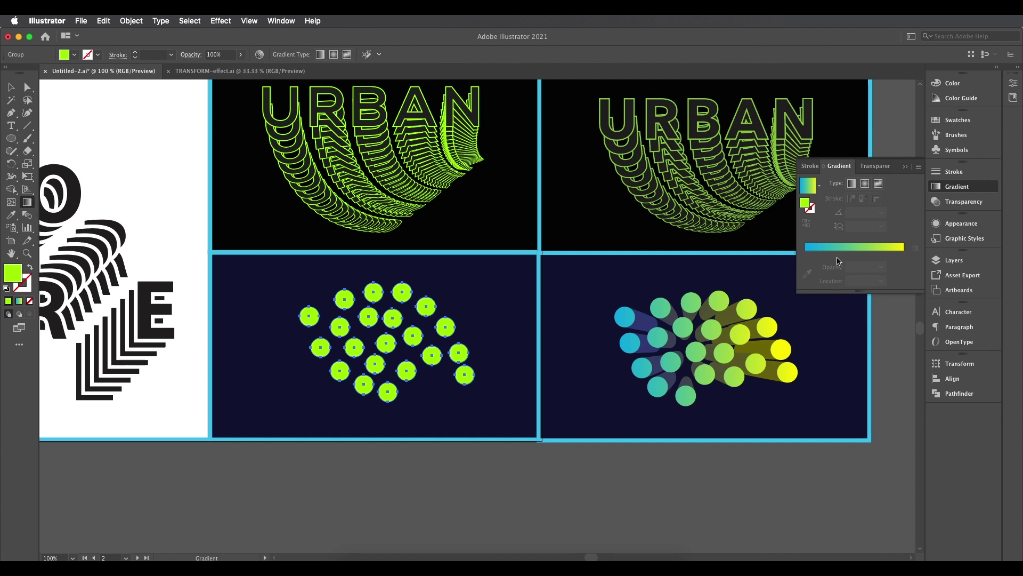
left_click(839, 261)
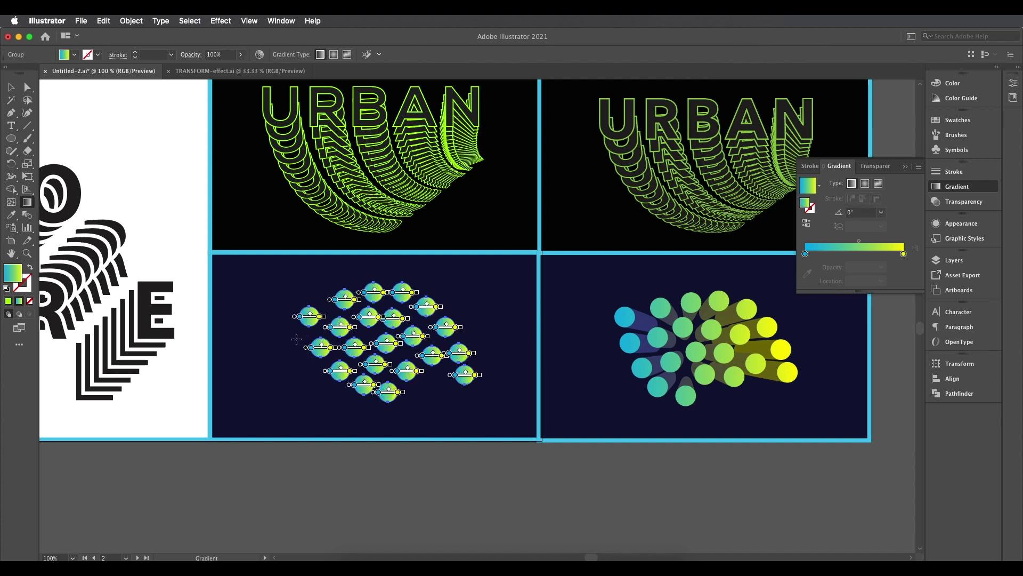
left_click_drag(291, 339, 474, 349)
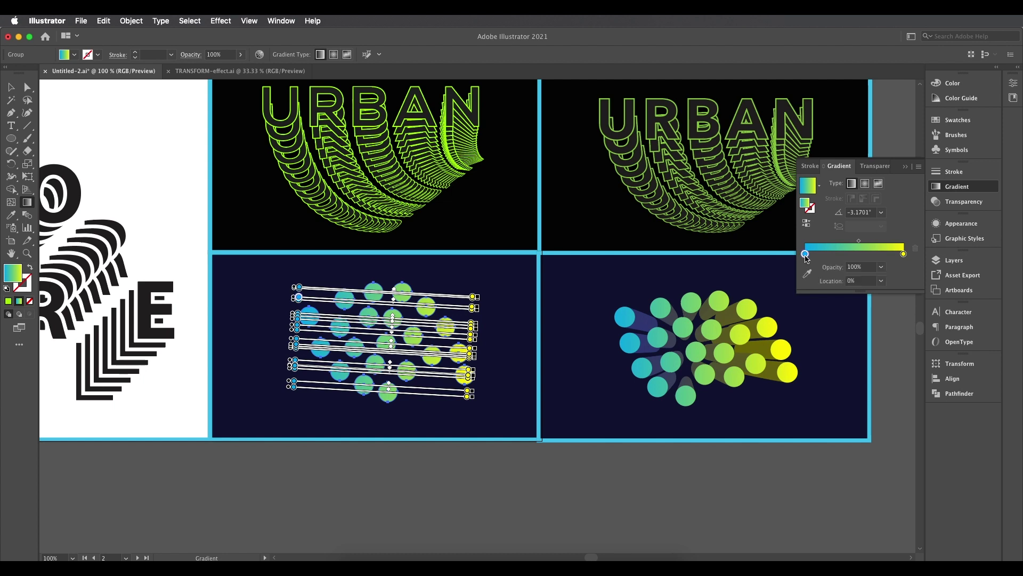
Recolor the yellow end stop of the circles' gradient with a slightly softer yellow swatch.
double_click(805, 254)
left_click(766, 310)
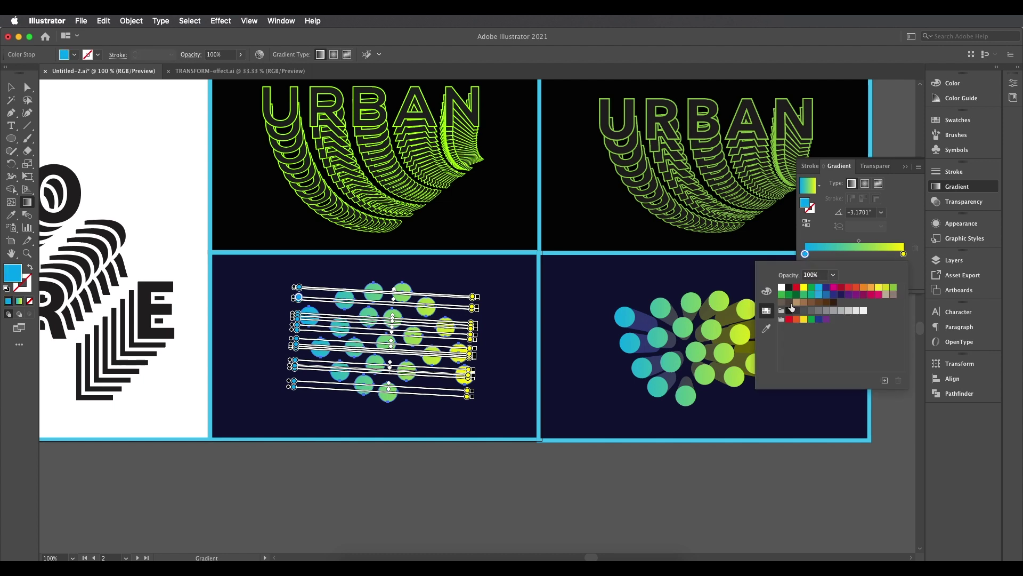
left_click(903, 254)
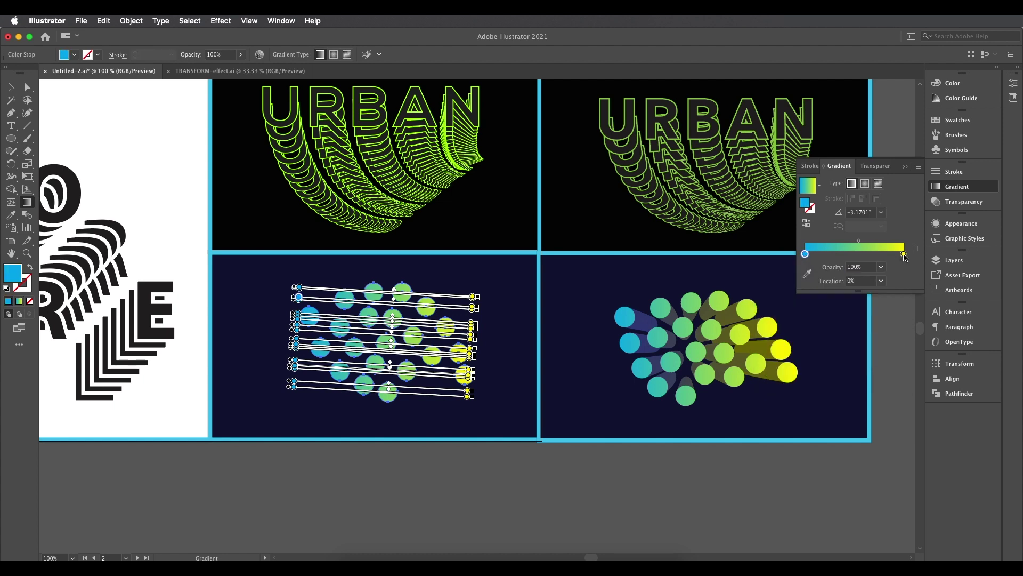
double_click(904, 254)
left_click(904, 254)
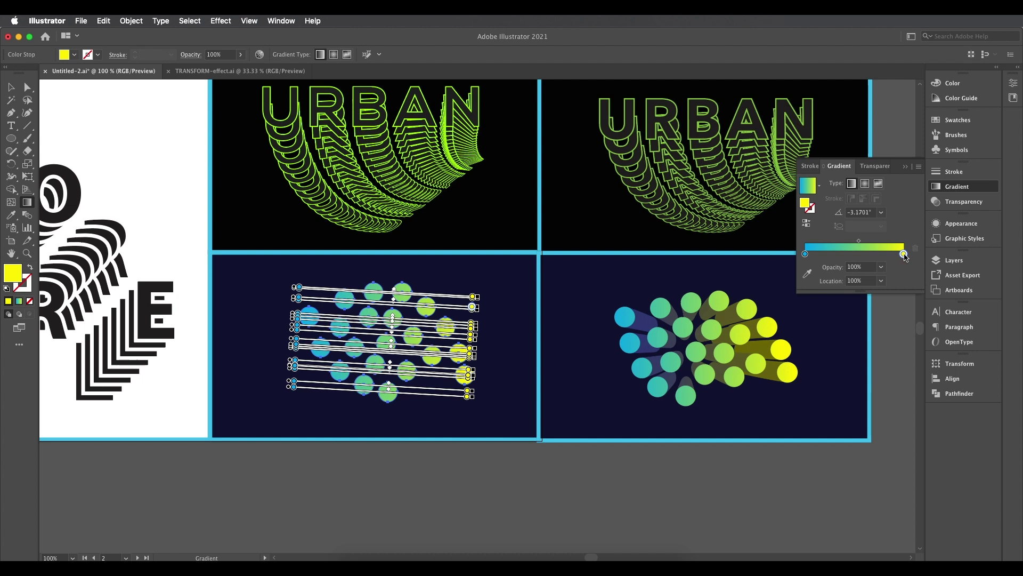
double_click(903, 254)
left_click(878, 288)
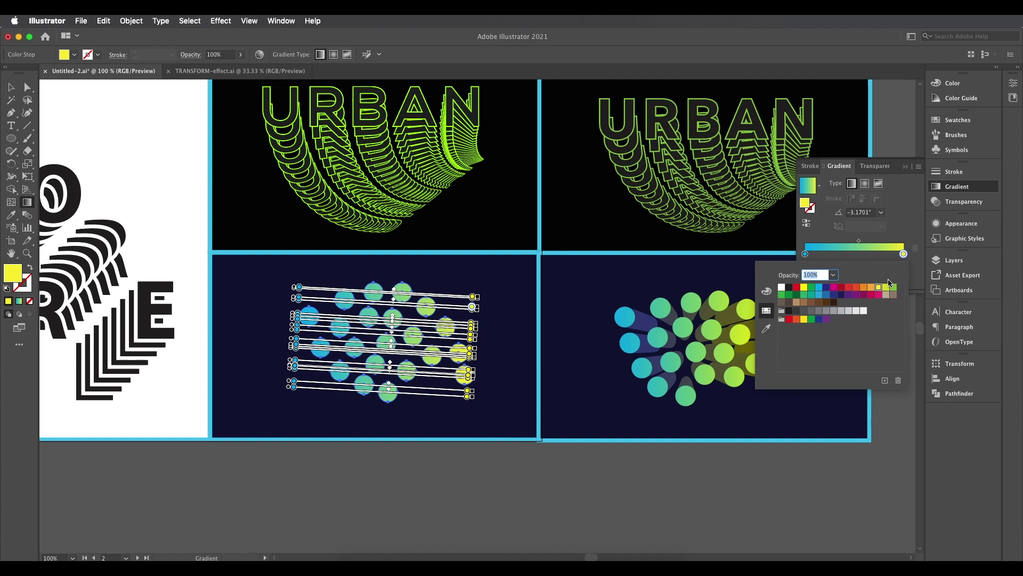
left_click(904, 255)
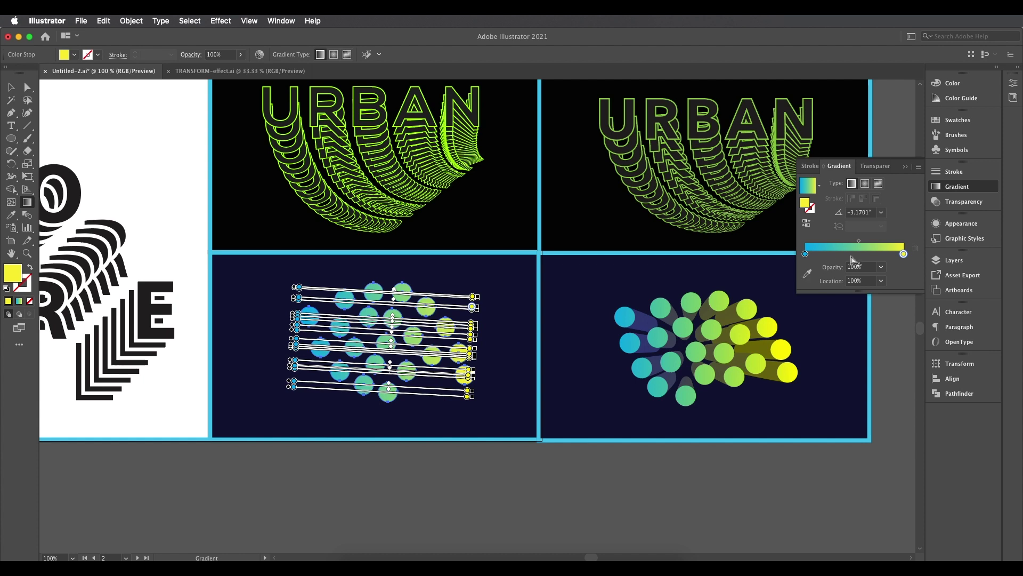
Add a middle stop to the gradient at about 48.7%, color it light yellow-green from the swatches, and deselect the circles.
left_click(853, 255)
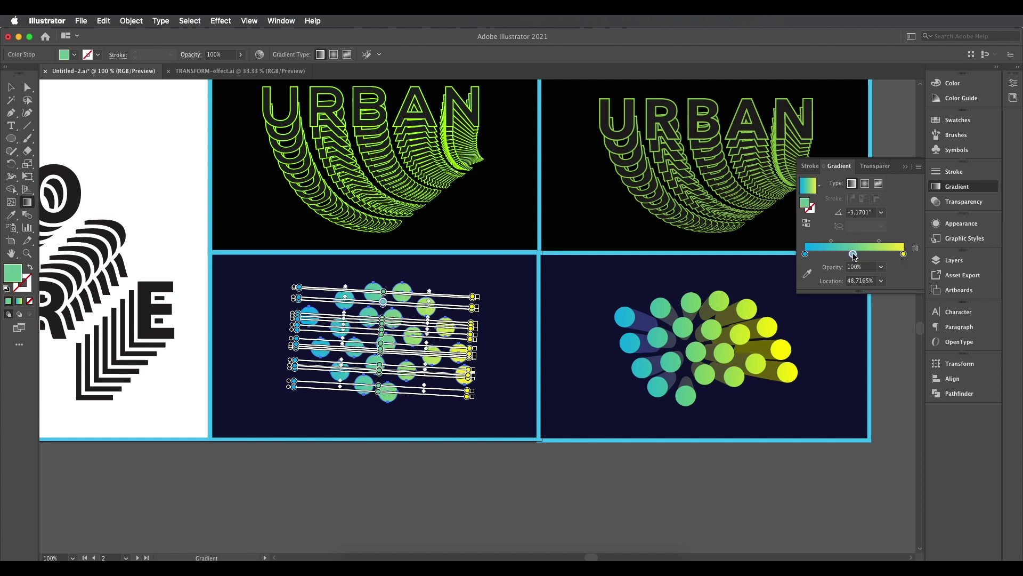
double_click(854, 254)
left_click(782, 295)
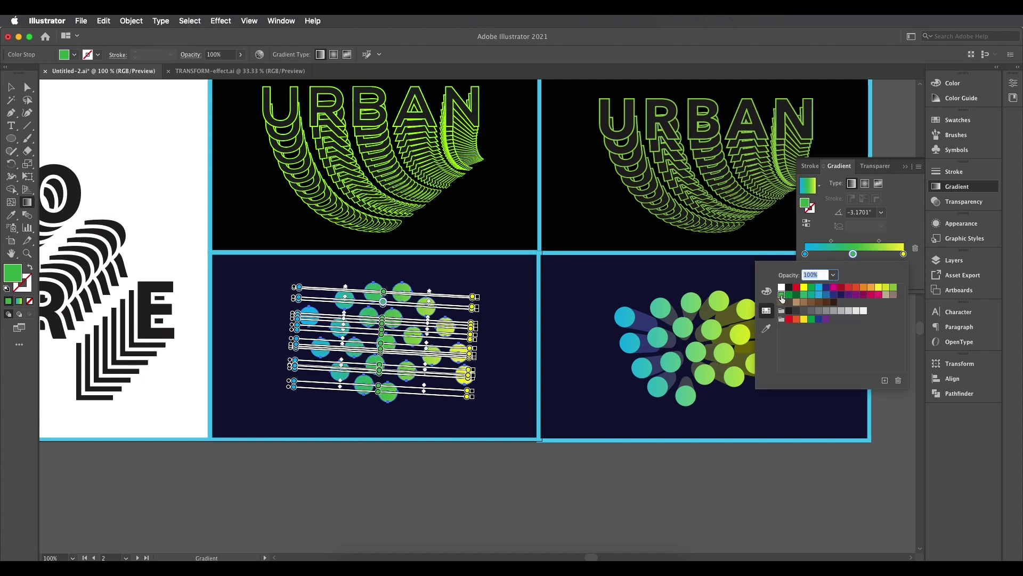
left_click(893, 288)
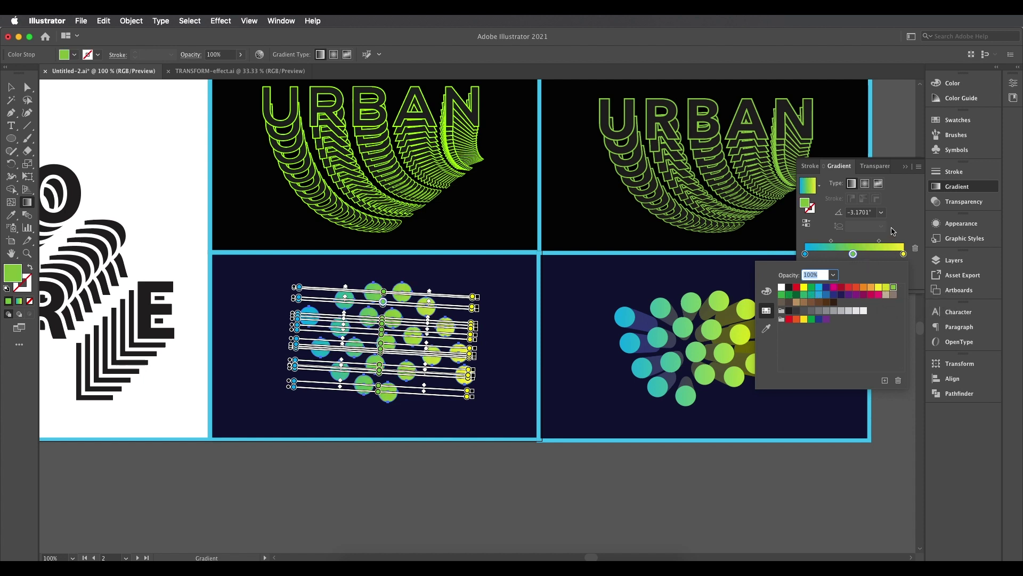
left_click(892, 228)
left_click(12, 85)
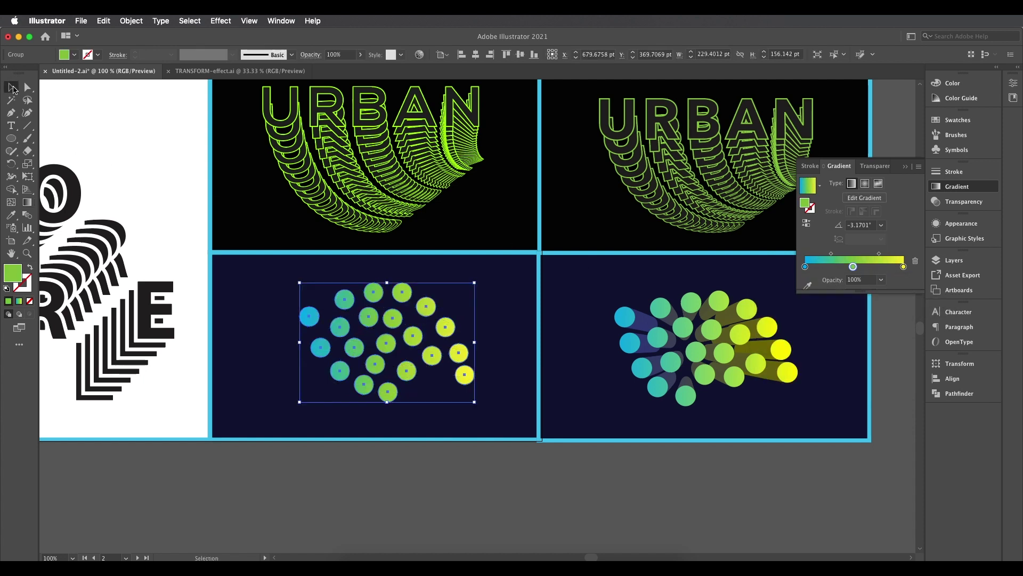
left_click(421, 476)
Shift the circle group about 8 pt left and 3 pt down on its navy artboard.
scroll(562, 413, "right", 1)
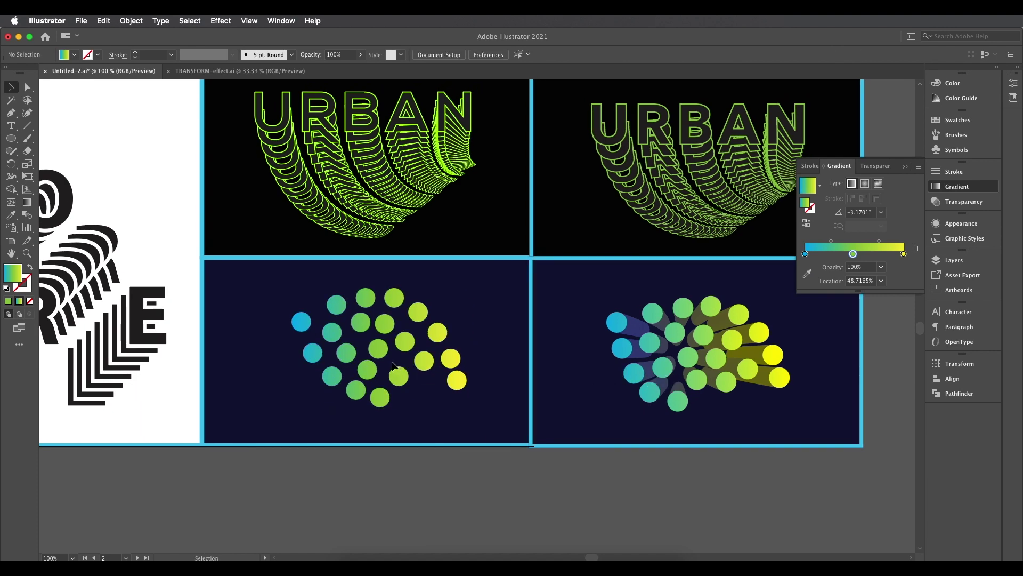
left_click_drag(379, 359, 373, 361)
scroll(433, 314, "down", 2)
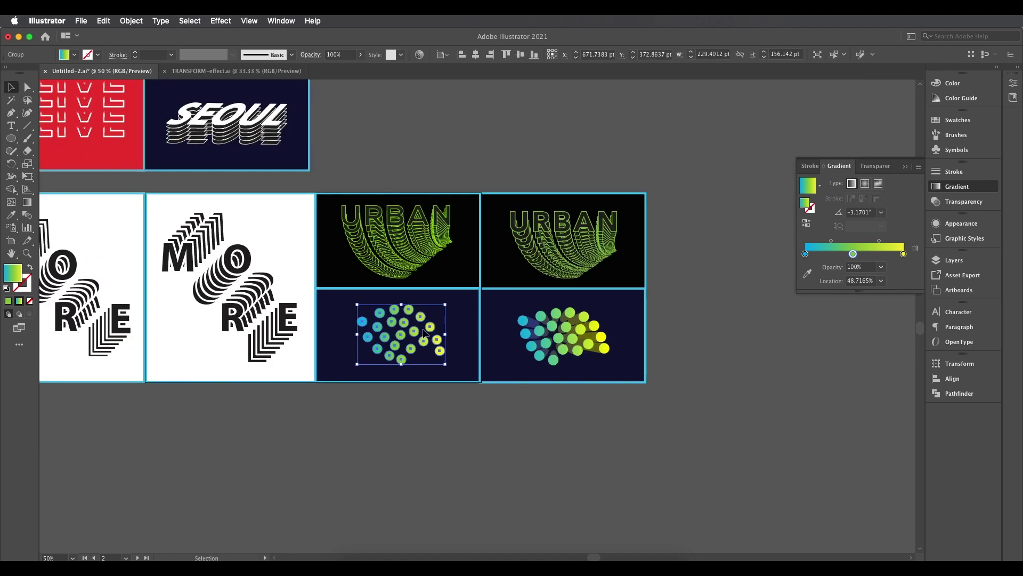
scroll(424, 329, "up", 2)
left_click(220, 22)
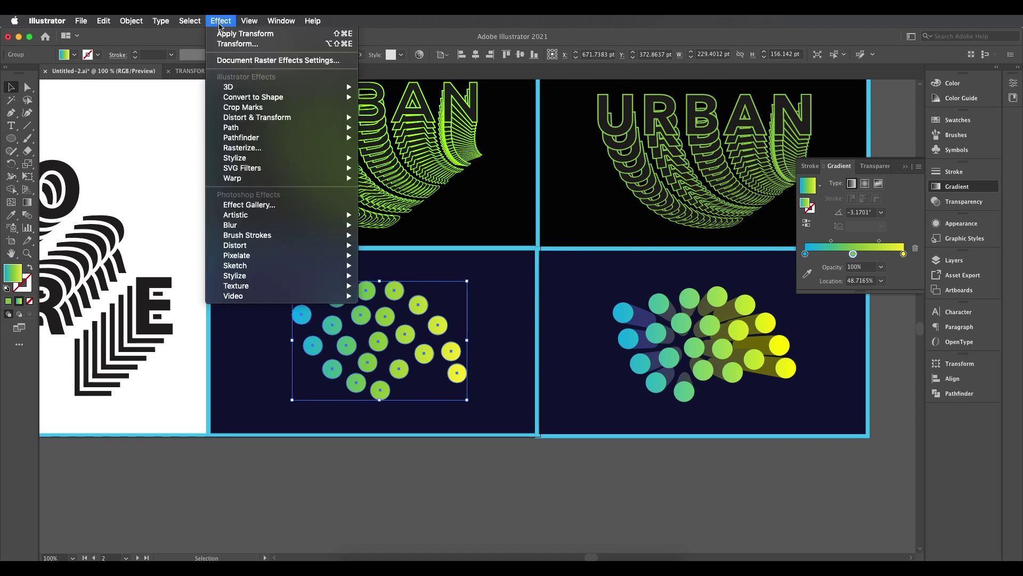
left_click(396, 420)
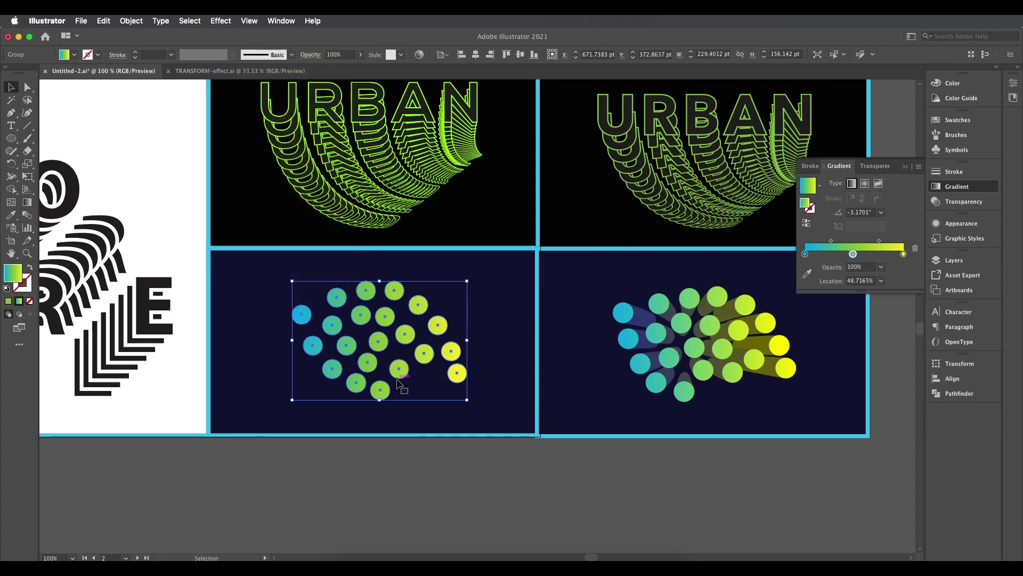
left_click(405, 447)
left_click(401, 378)
key("a")
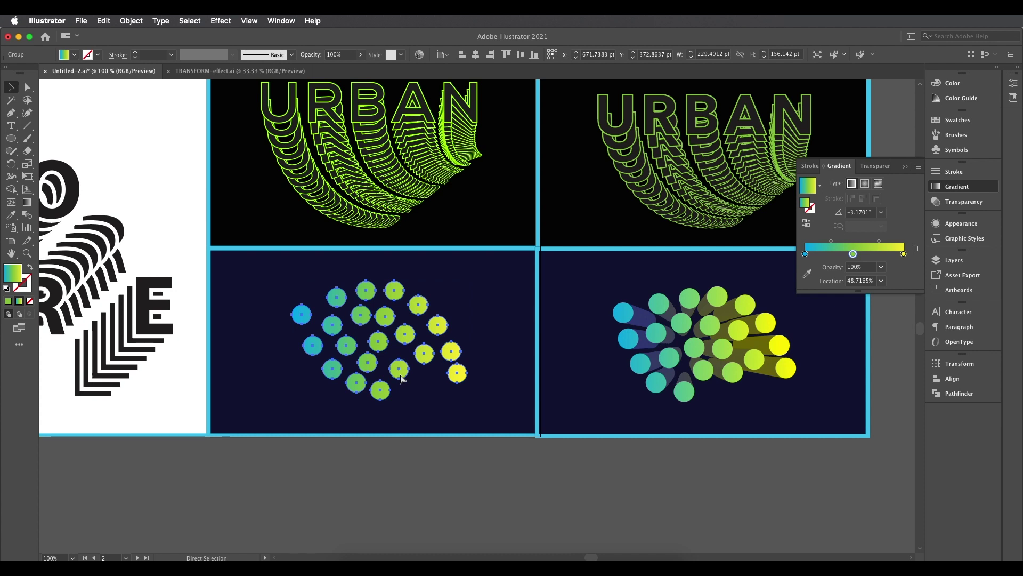
key("v")
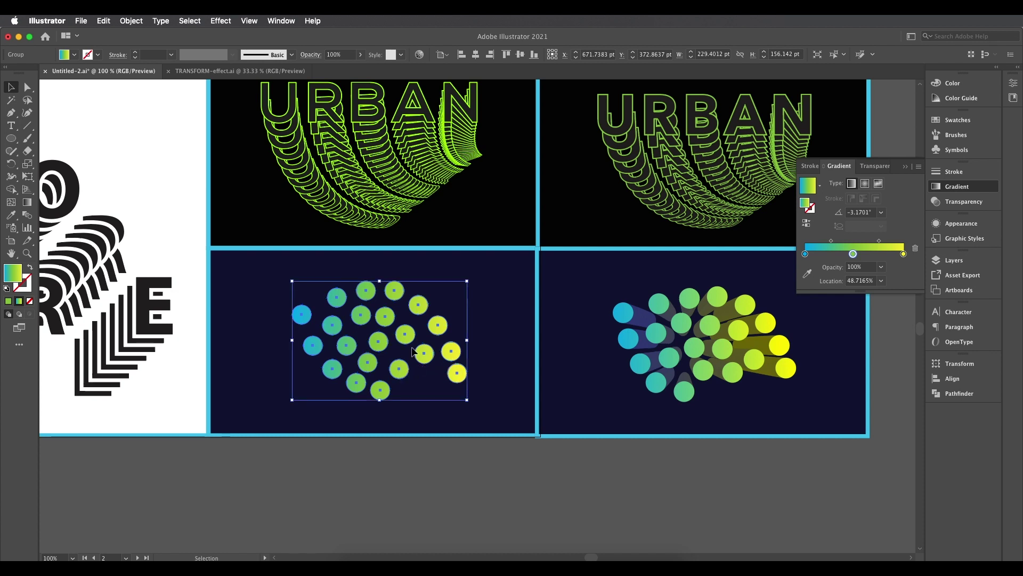
key("a")
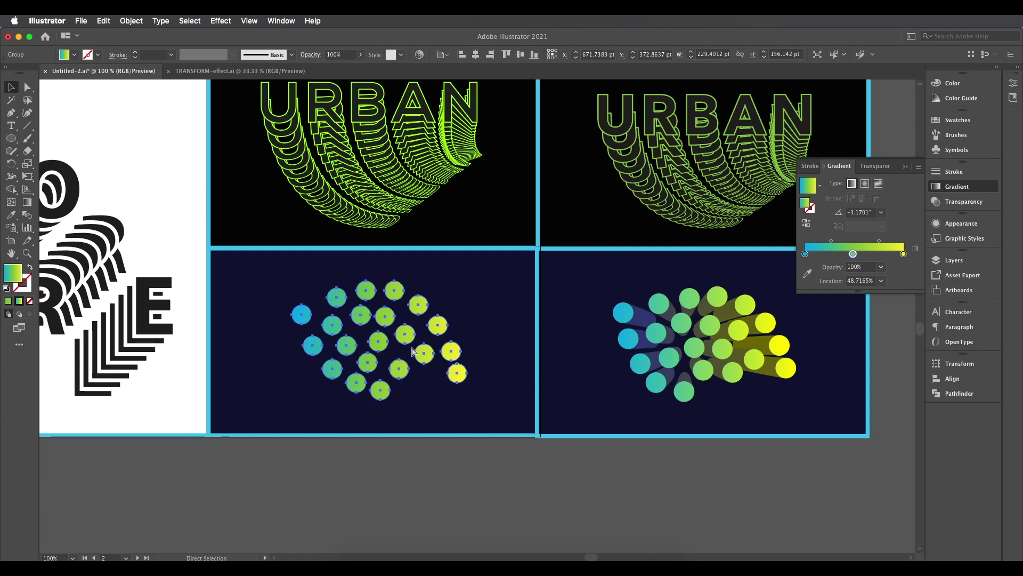
left_click(413, 352)
key("v")
left_click(397, 366)
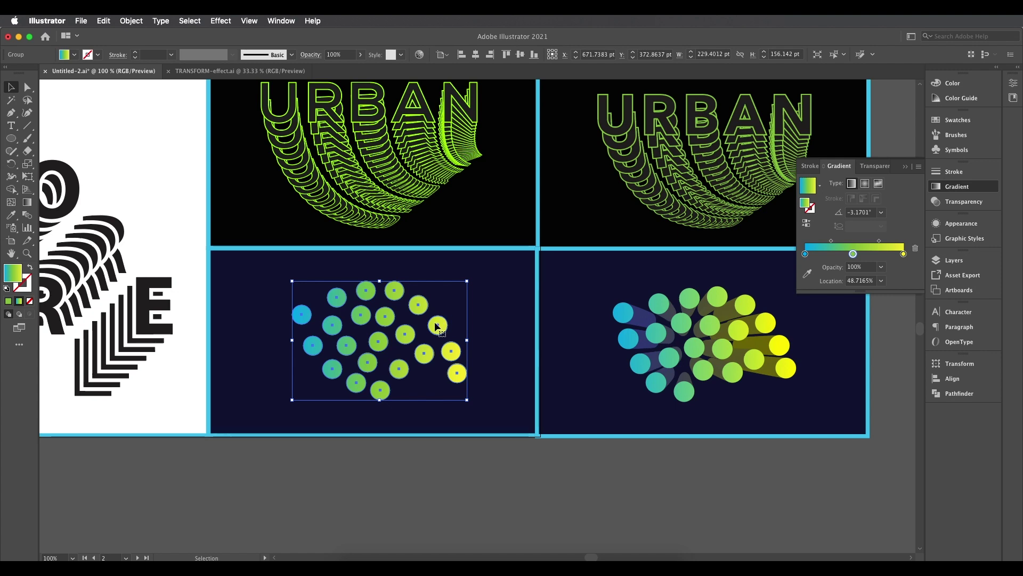
Start a Transform effect on the circle group with preview on and 7 copies, keeping its dialog clear of the artwork.
left_click(227, 21)
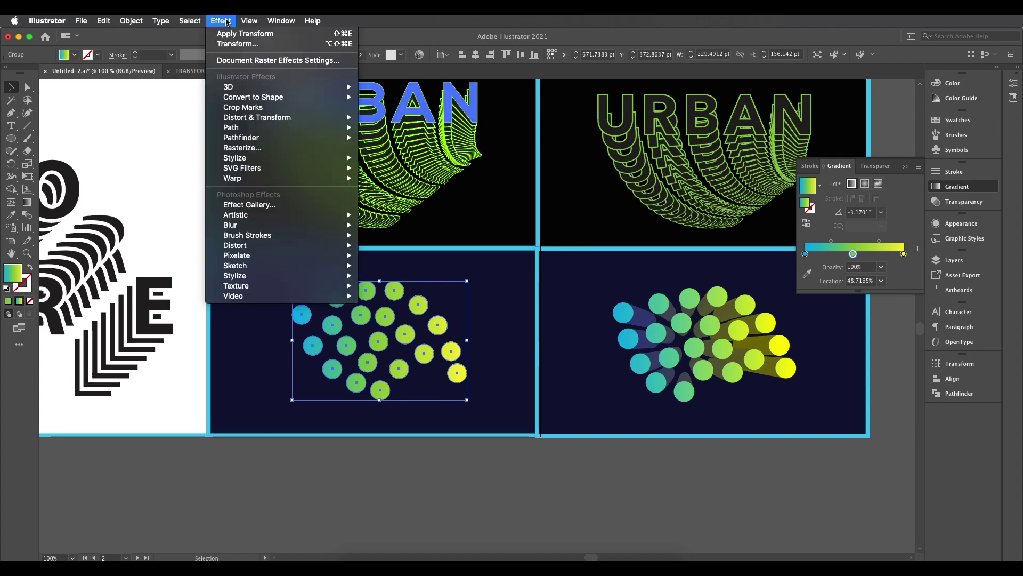
mouse_move(298, 118)
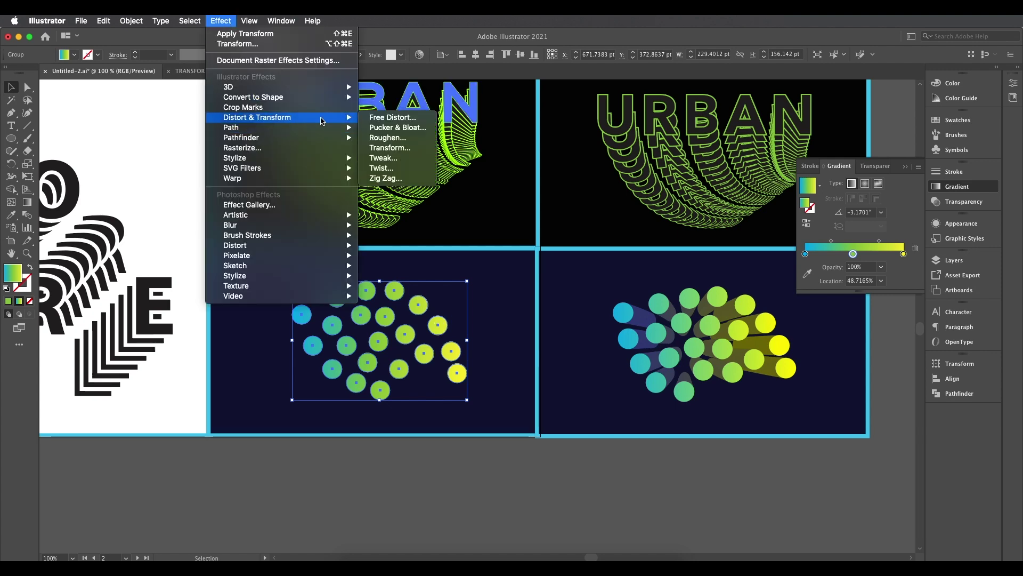
left_click(379, 149)
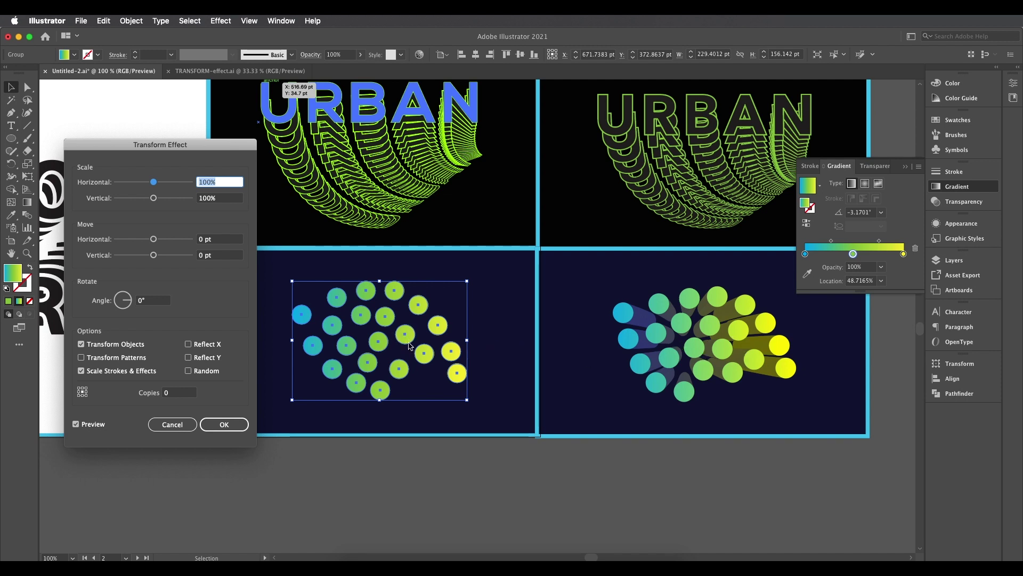
left_click_drag(161, 148, 690, 91)
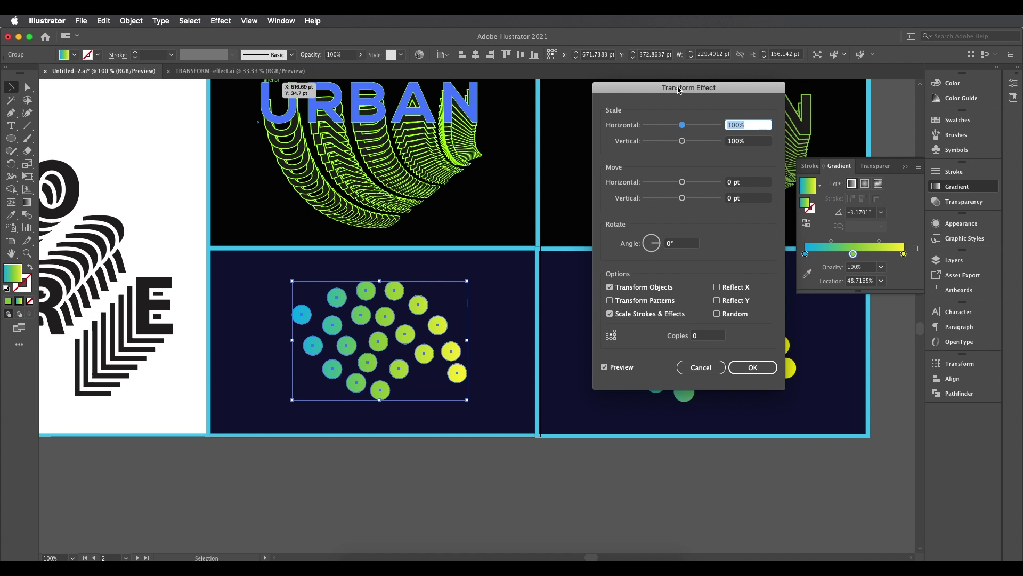
left_click_drag(678, 88, 513, 45)
left_click(544, 293)
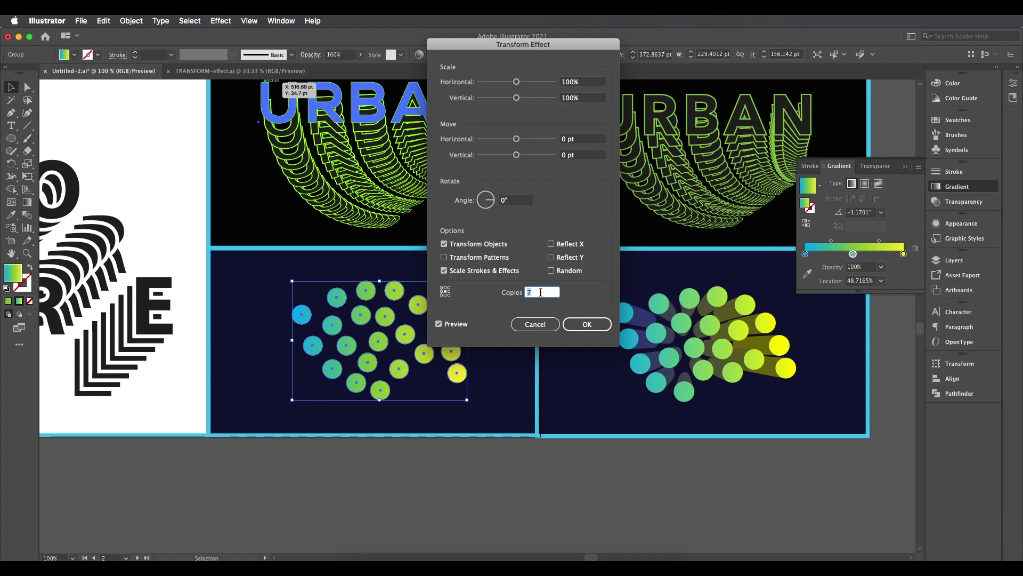
left_click_drag(553, 49, 225, 111)
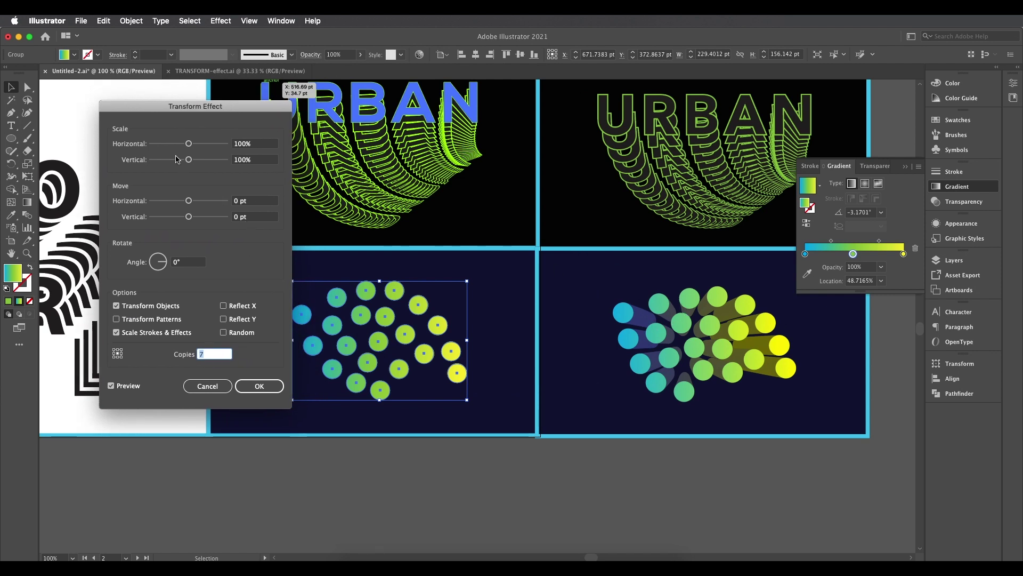
Reduce the Transform effect's horizontal scale to 95%.
left_click(254, 143)
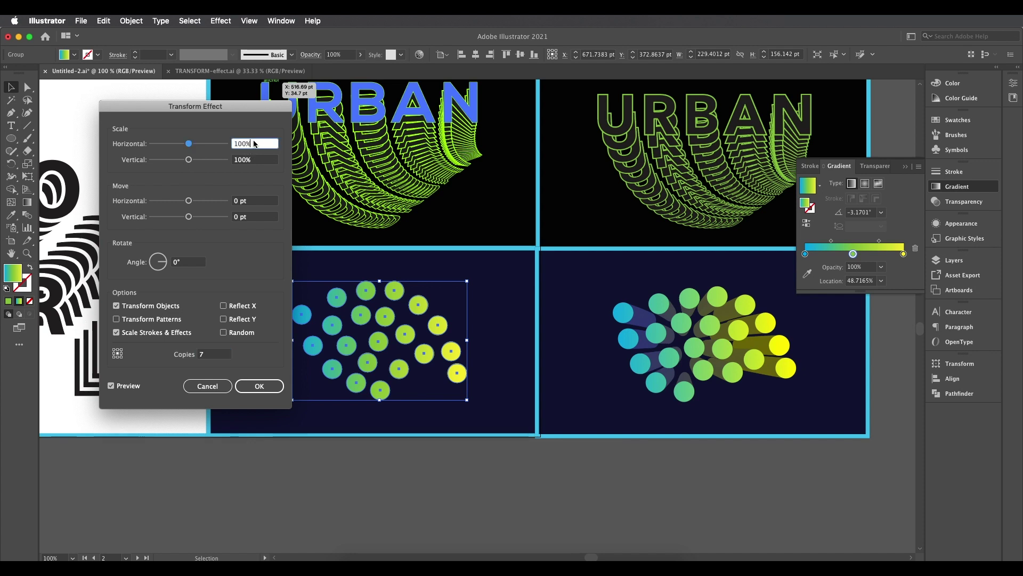
key("Down")
key("Down")
key("Down")
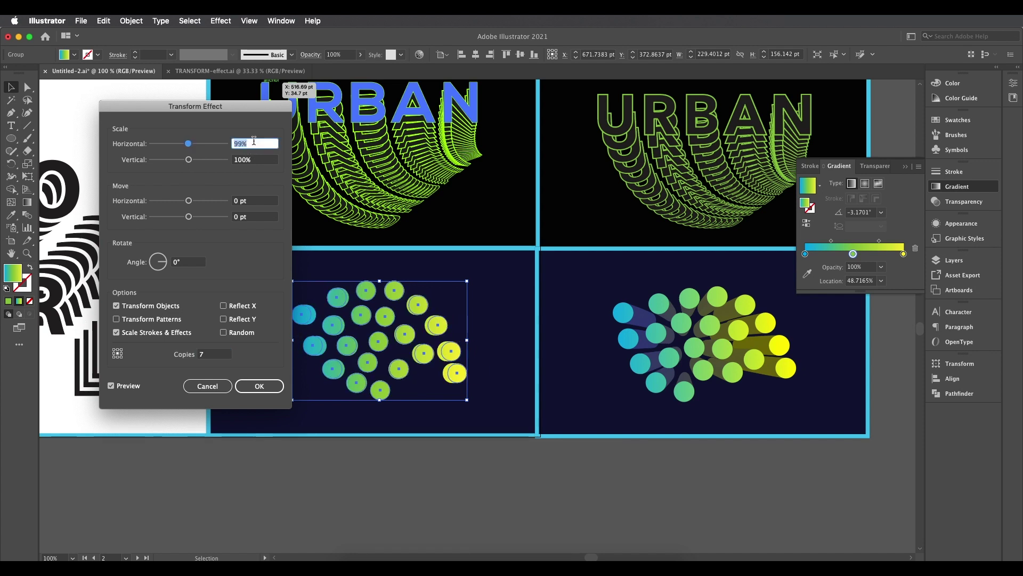
key("Down")
key("Down")
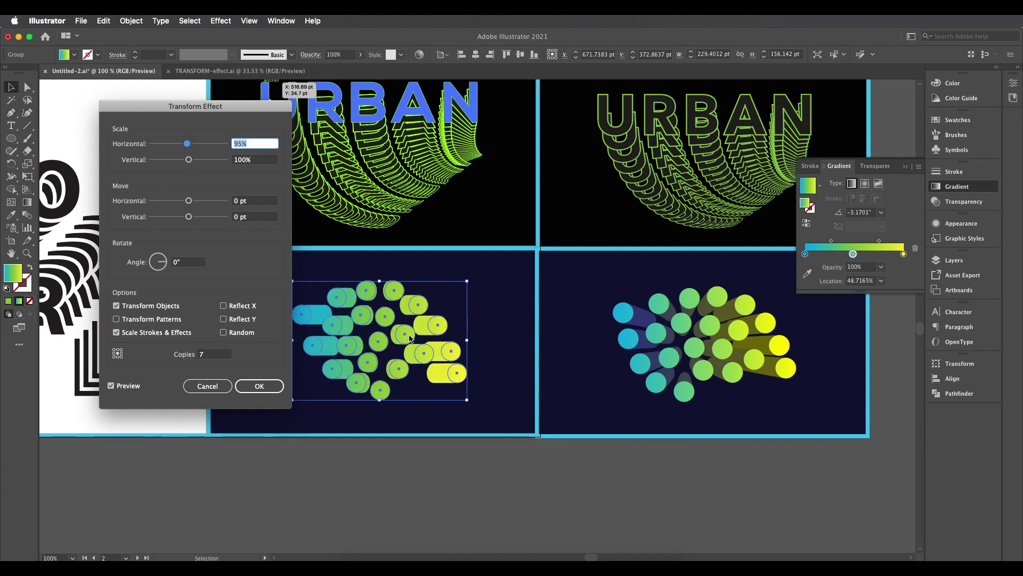
Reduce the Transform effect's vertical scale to 94%.
left_click(261, 160)
key("Down")
key("Down")
key("Down")
key("Down")
key("Down")
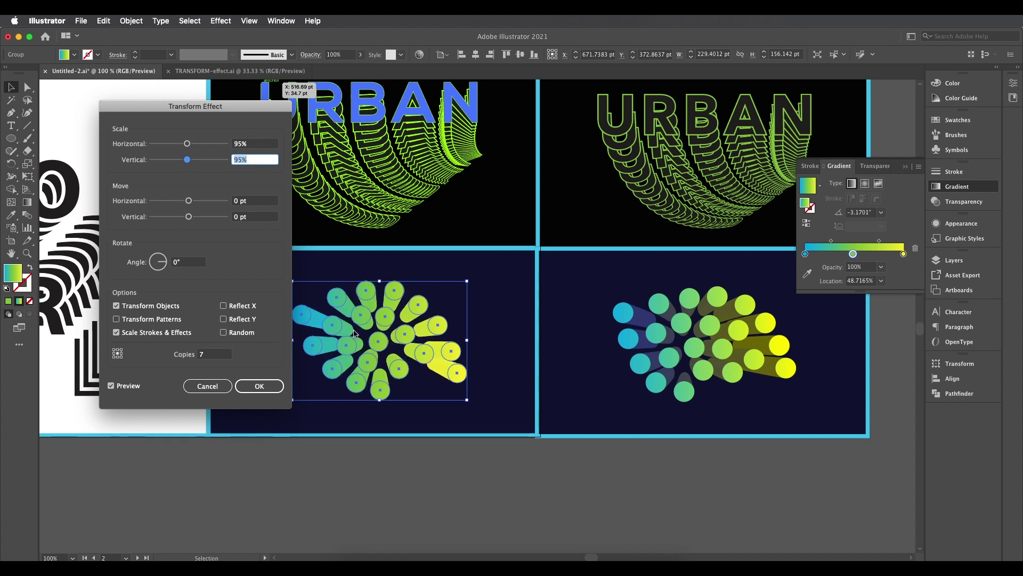
key("Down")
Set the Transform effect's horizontal move to -1 pt.
key("Tab")
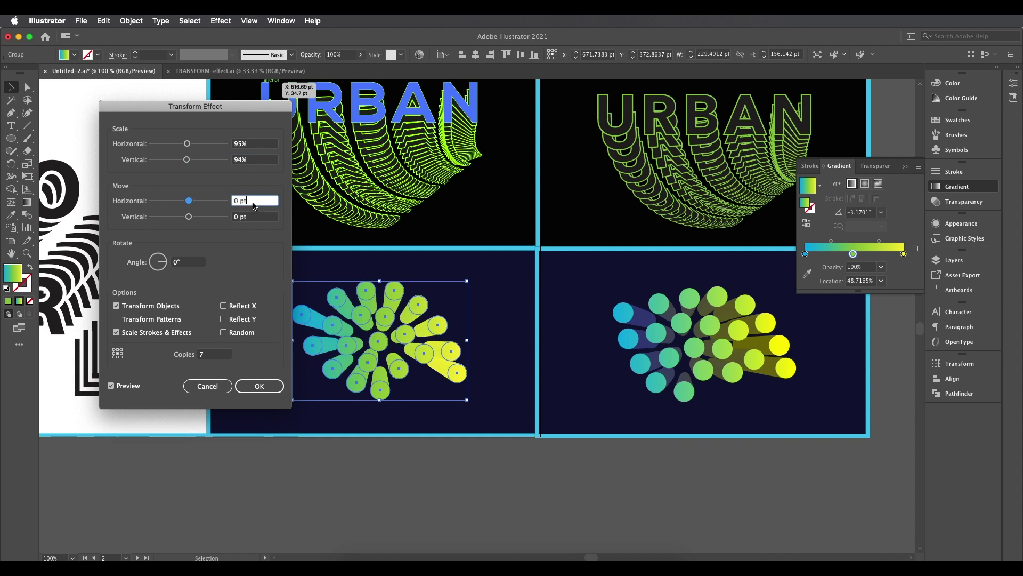
key("Up")
key("Down")
key("Down")
key("Down")
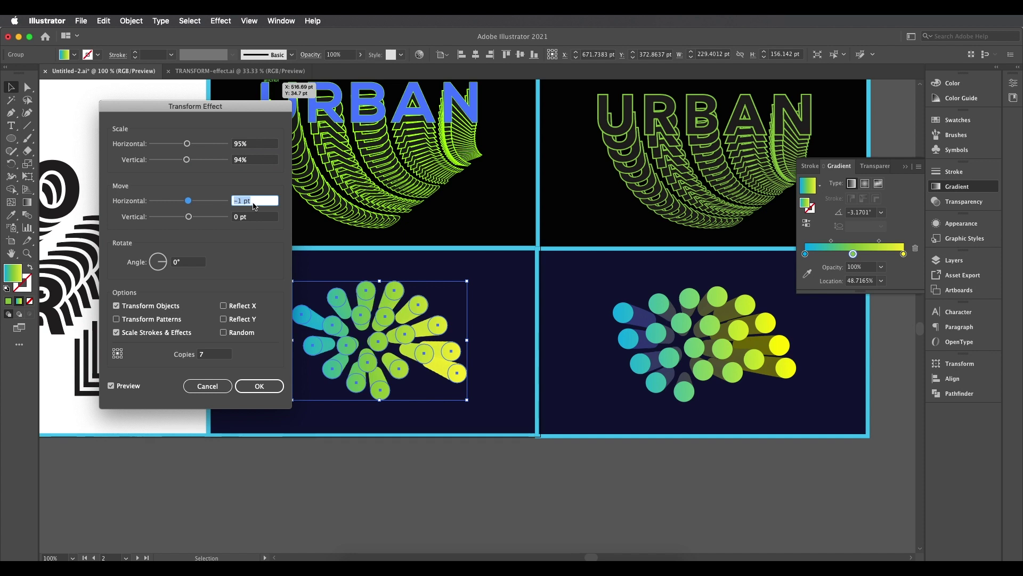
key("Up")
Try a lower number of copies in the Transform effect and return it to 7.
left_click(210, 354)
key("Down")
key("Down")
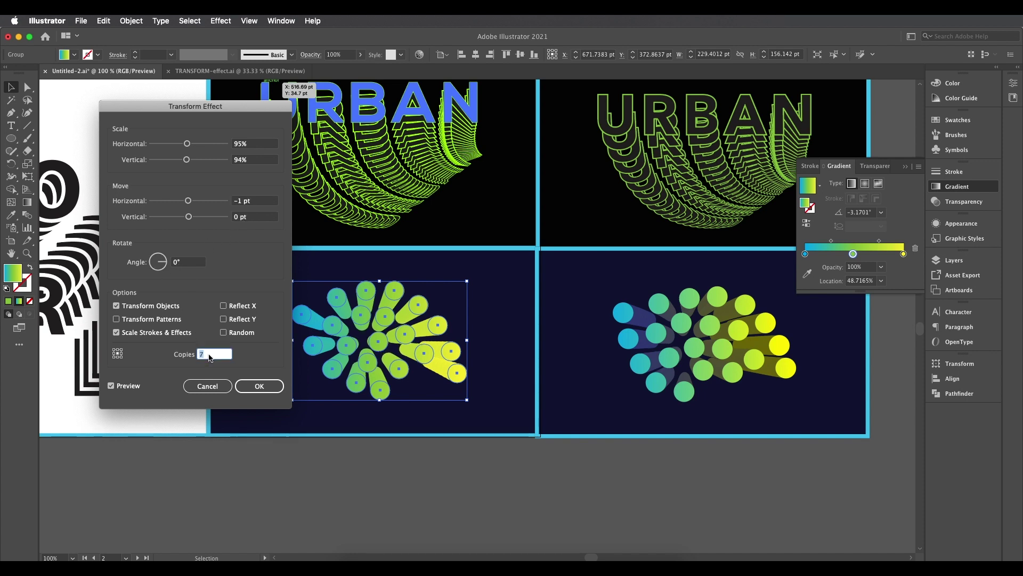
key("Up")
key("Up")
Set the Transform effect's scale to 96% vertically and 97% horizontally.
left_click(261, 162)
key("Up")
key("Up")
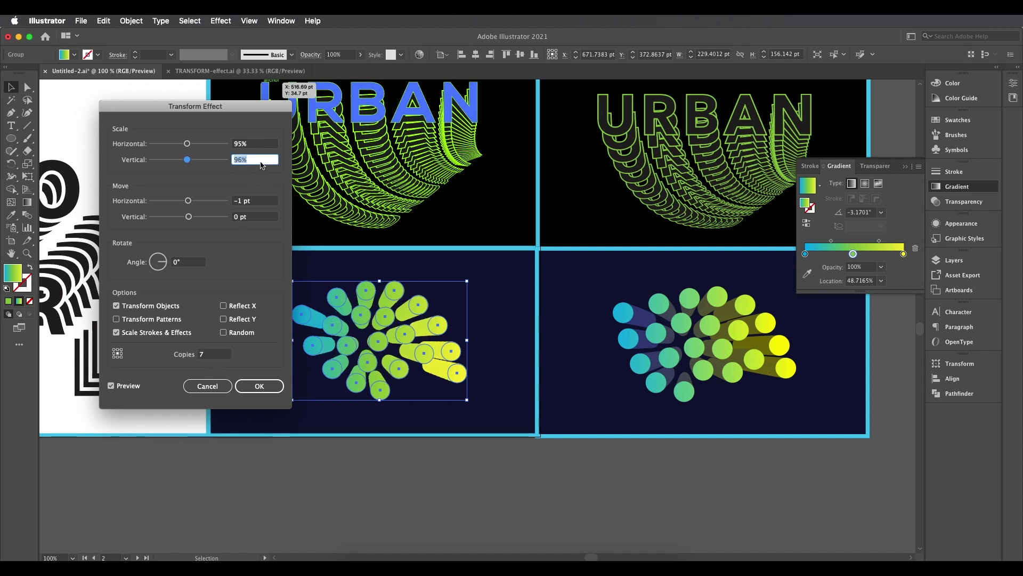
key("Up")
left_click(263, 146)
key("Down")
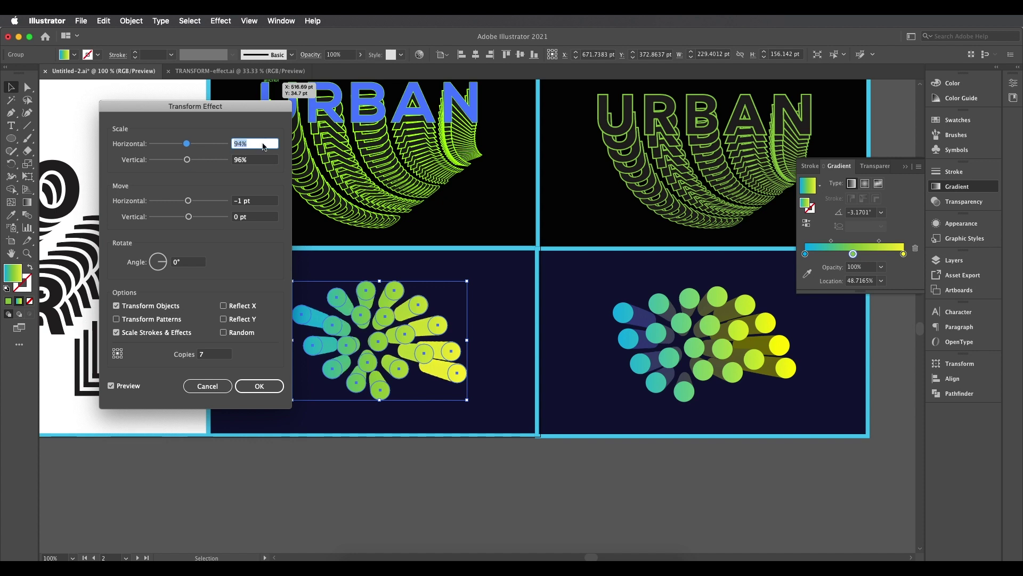
key("Up")
key("Up")
key("Up")
Raise the number of copies to 12 and apply the Transform effect to the circle group.
left_click(227, 358)
key("Up")
key("Up")
key("Up")
key("Up")
key("Up")
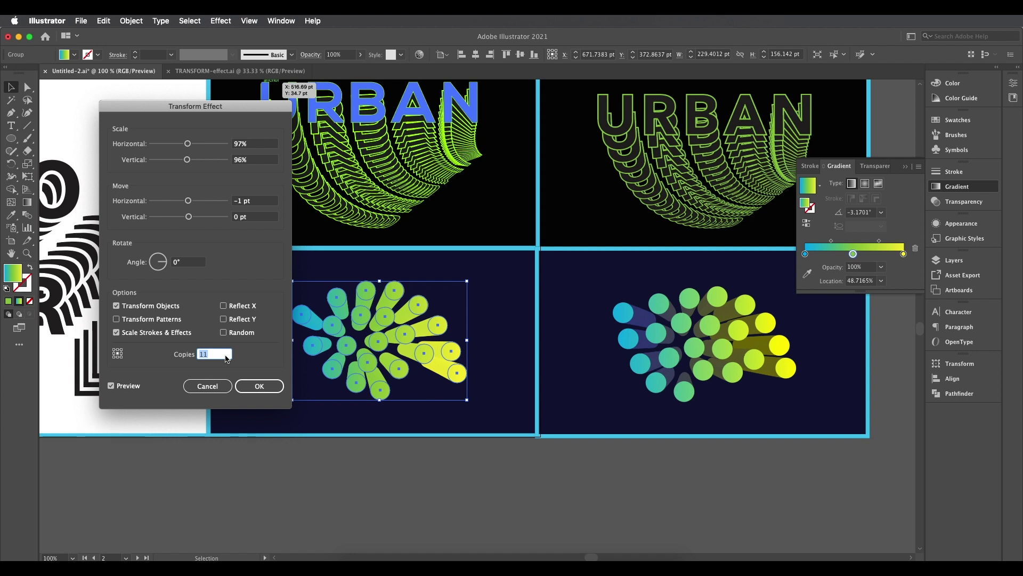
left_click(257, 201)
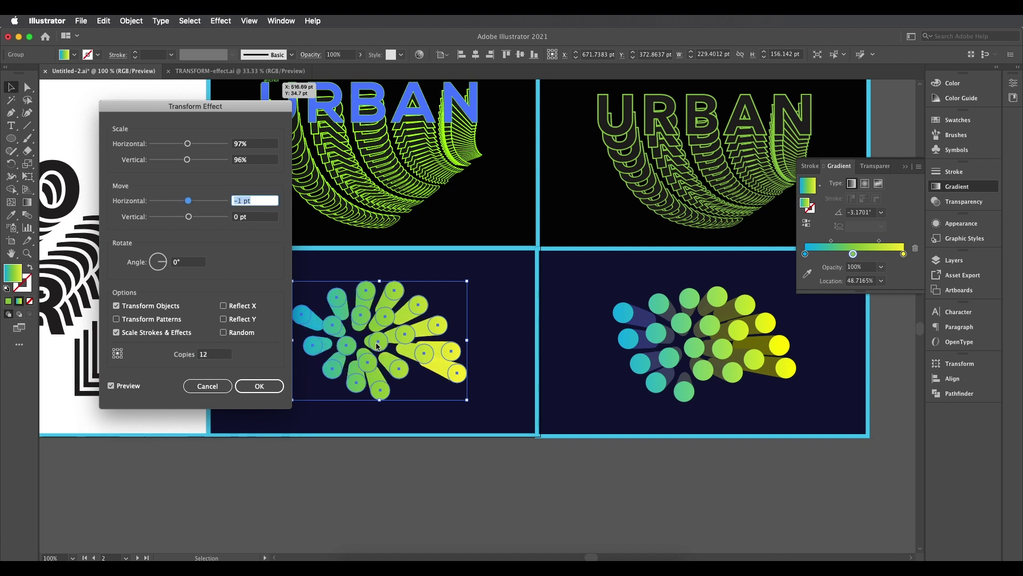
left_click(252, 384)
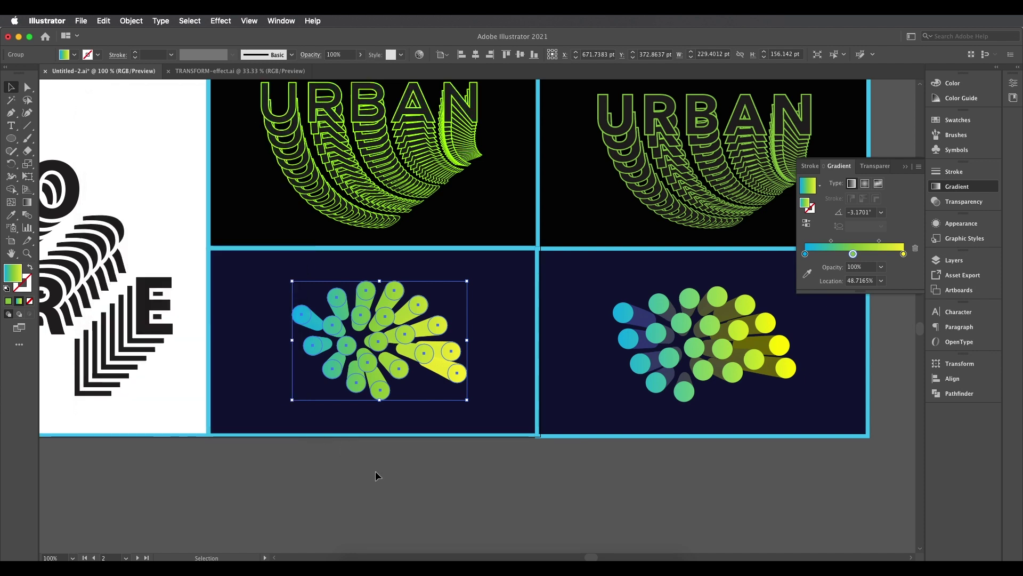
Remove the middle green stop from the trail group's gradient and recolor its light-blue end stop with the dark blue swatch.
left_click_drag(852, 254, 854, 277)
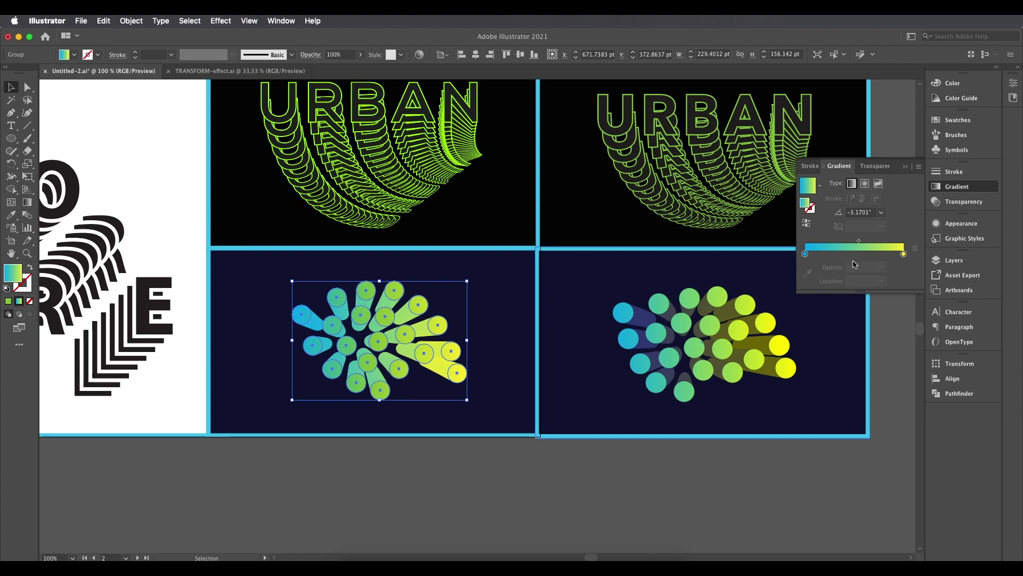
double_click(805, 254)
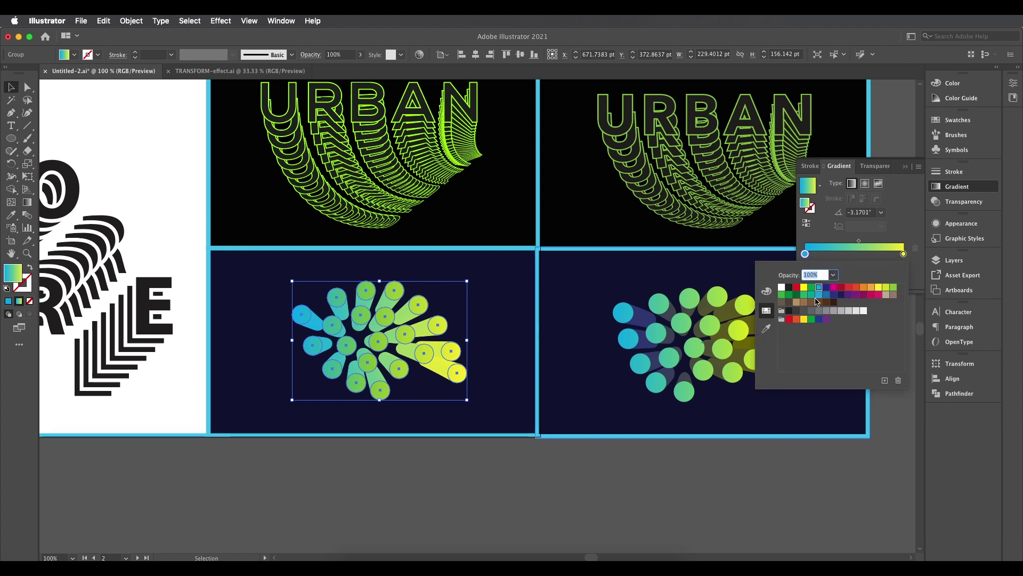
left_click(827, 288)
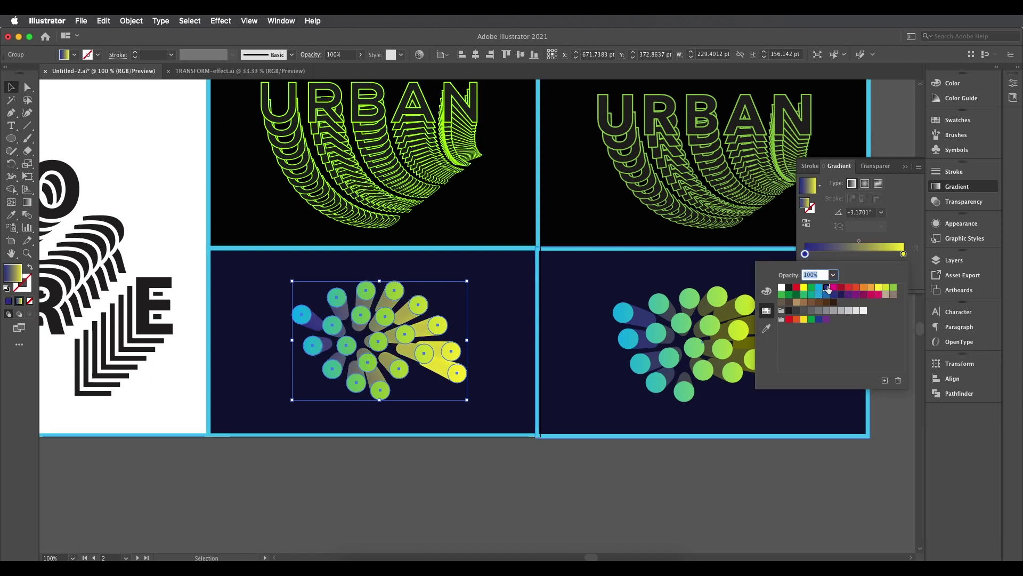
Darken the trail gradient's yellow end stop to olive by setting its brightness to about 41%, and deselect the group.
double_click(904, 255)
left_click(766, 291)
left_click_drag(847, 330, 839, 334)
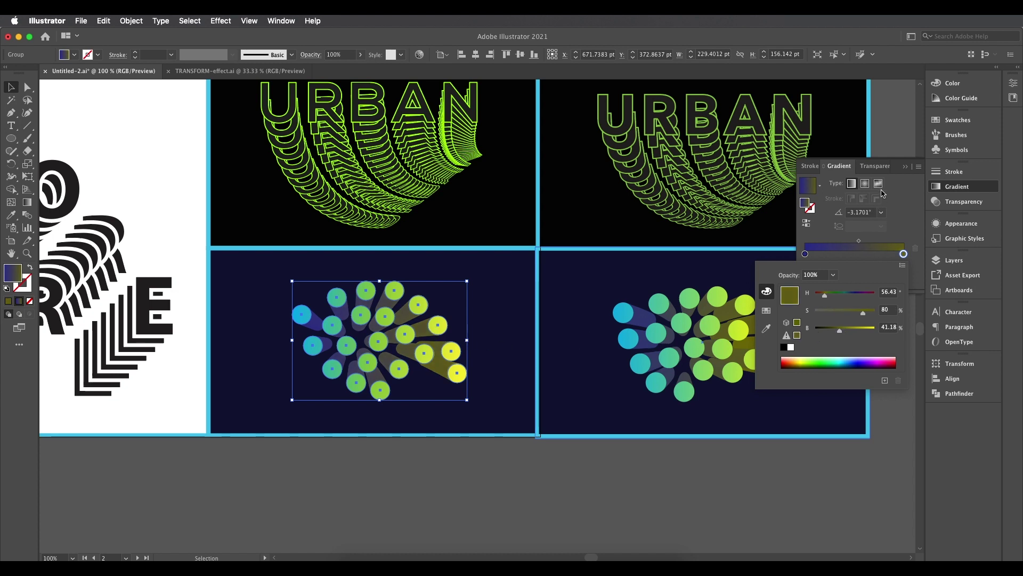
left_click(908, 172)
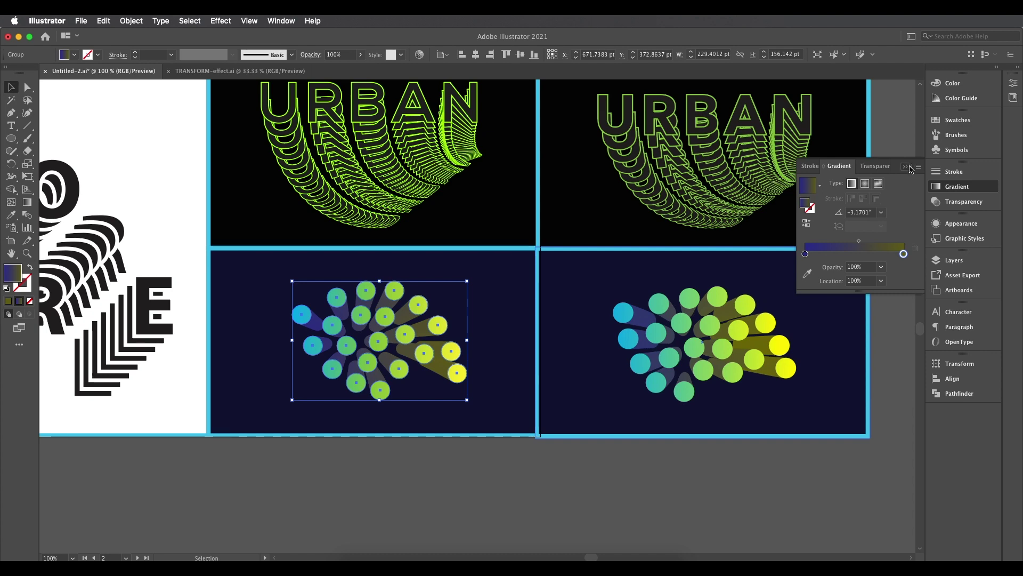
left_click(909, 166)
left_click(482, 497)
Try moving the front circle group down off its dark trails and undo the move.
scroll(415, 427, "down", 4)
scroll(413, 427, "up", 5)
left_click(406, 359)
left_click(419, 490)
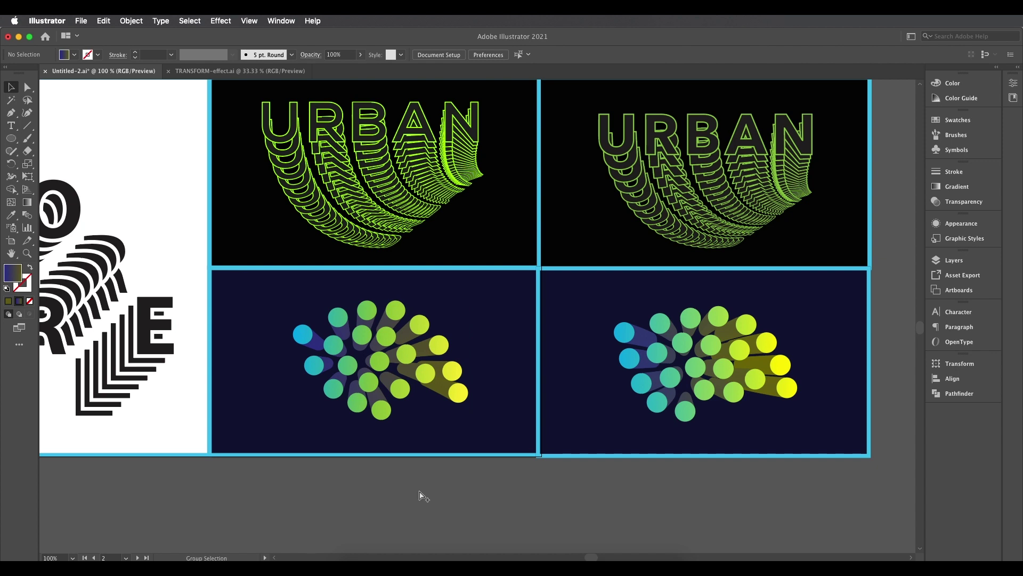
key("super+a")
left_click(431, 491)
left_click(453, 387)
left_click(412, 474)
left_click_drag(426, 378, 431, 462)
key("super+z")
left_click_drag(420, 368, 401, 470)
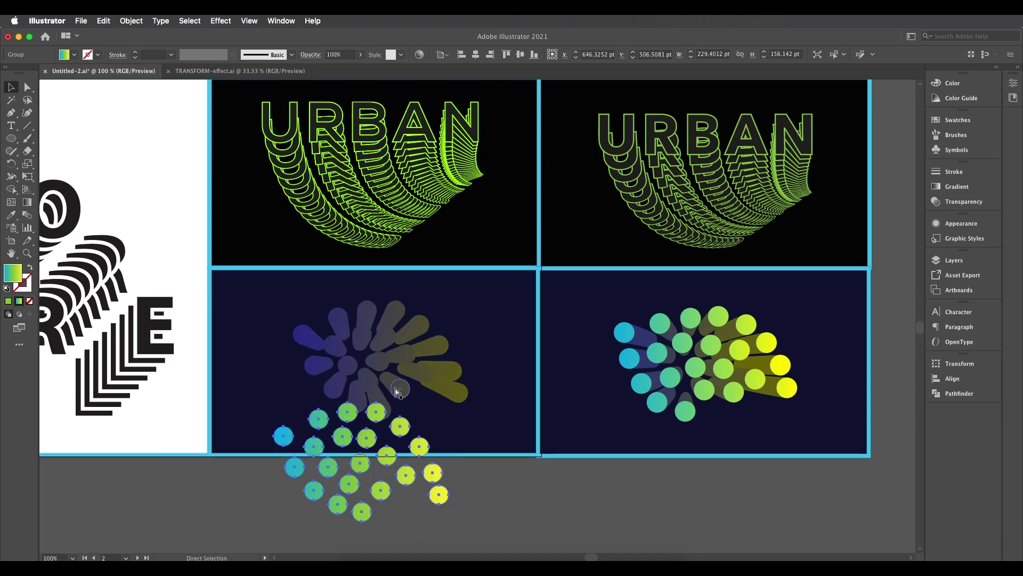
key("super+z")
left_click(406, 506)
Review the finished MORE, URBAN and circle cluster artworks alongside their reference versions.
scroll(449, 402, "down", 1)
scroll(453, 405, "down", 3)
scroll(655, 326, "up", 2)
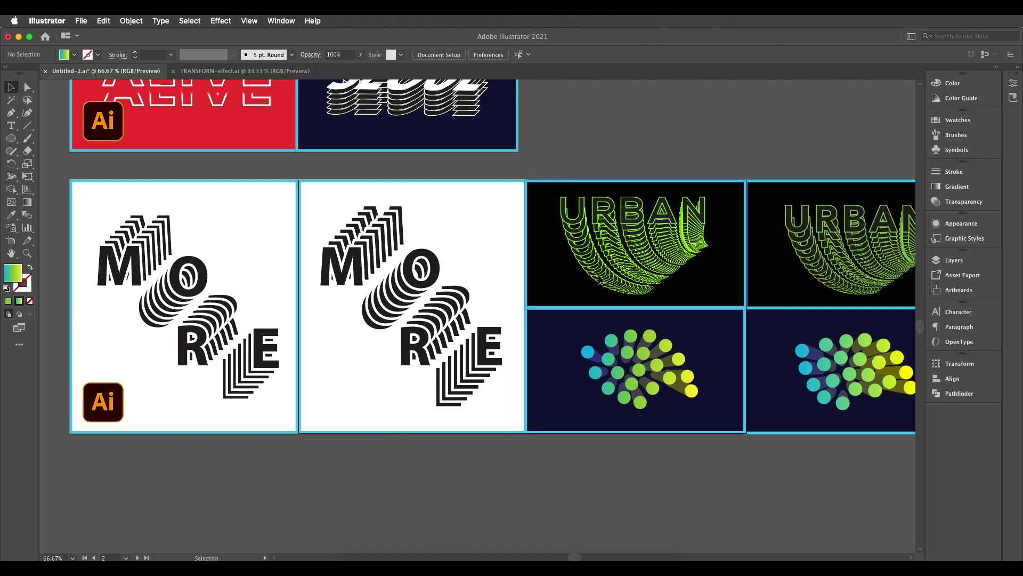
scroll(479, 341, "left", 3)
scroll(315, 306, "up", 1)
scroll(320, 308, "right", 1)
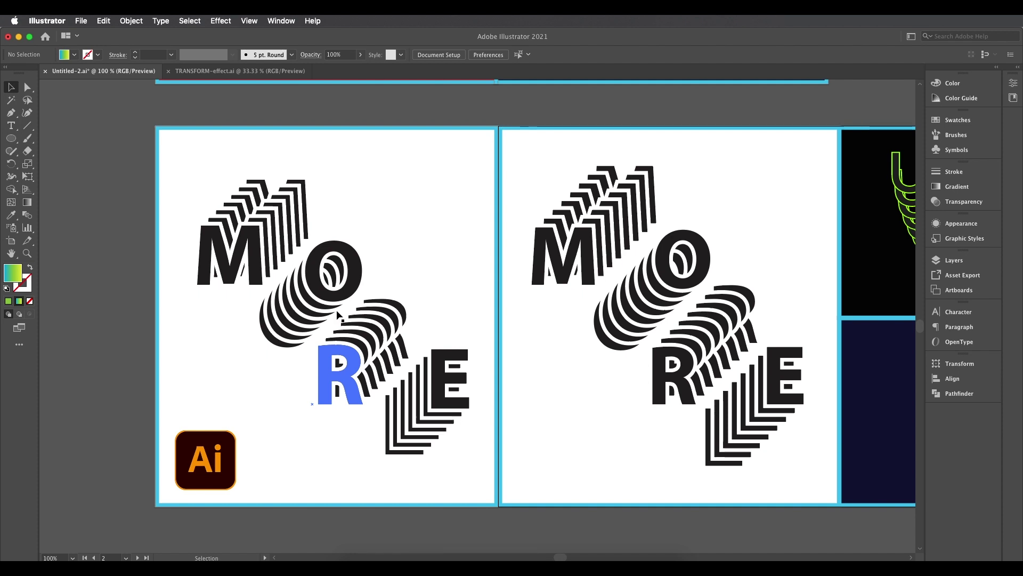
left_click_drag(668, 325, 267, 325)
left_click_drag(581, 266, 455, 319)
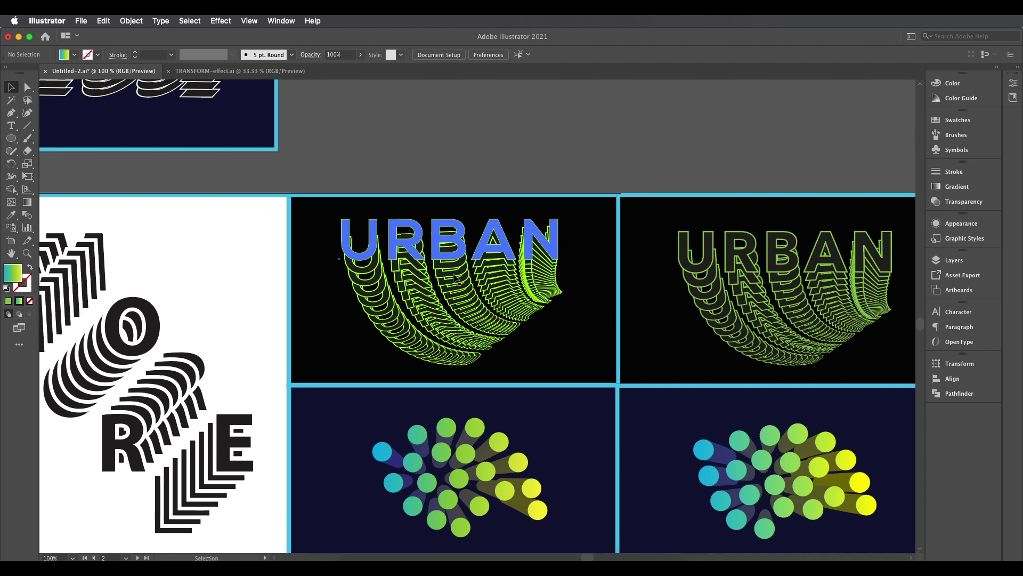
scroll(440, 344, "down", 5)
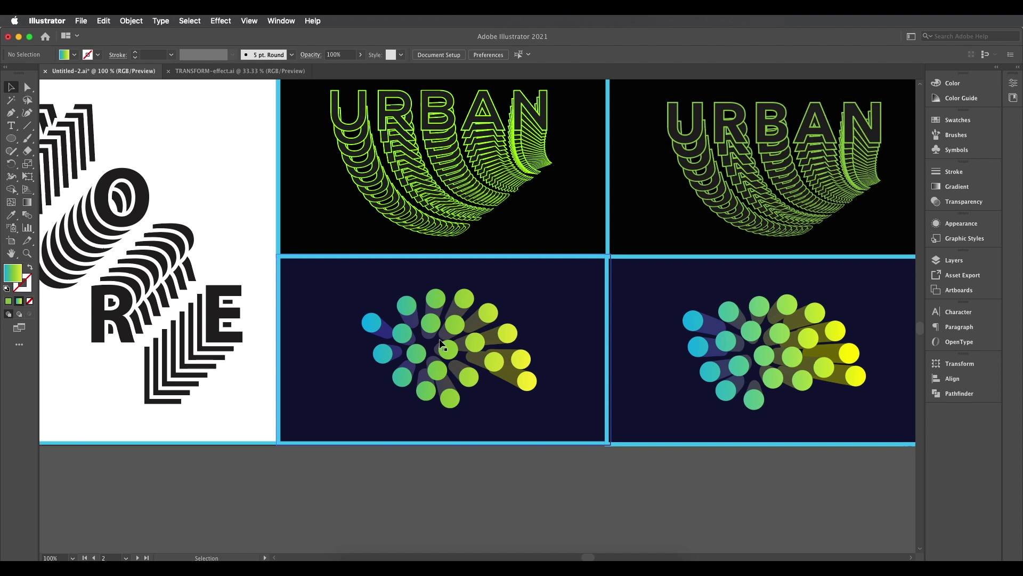
scroll(488, 368, "left", 2)
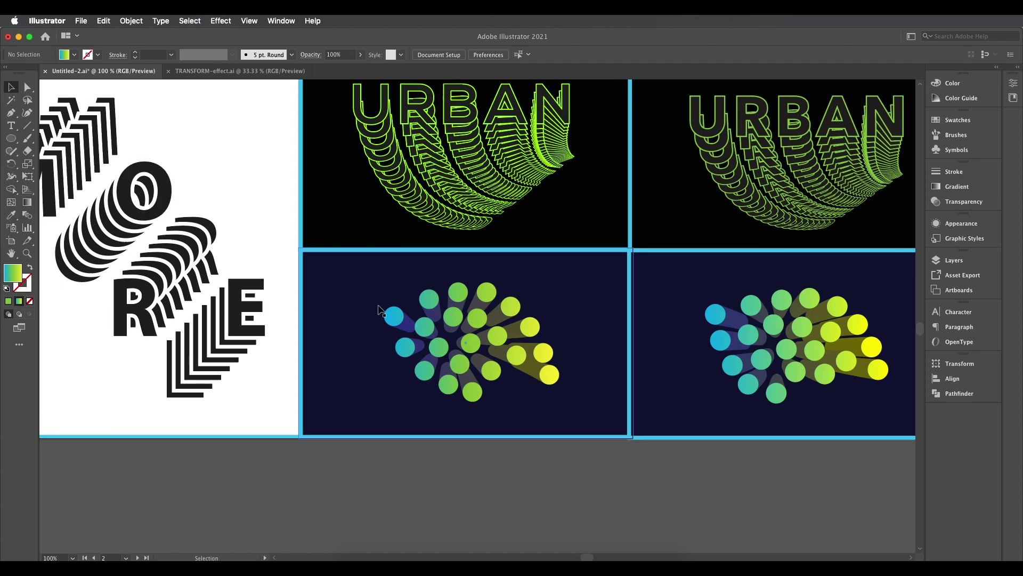
scroll(577, 423, "down", 2)
left_click_drag(447, 339, 576, 329)
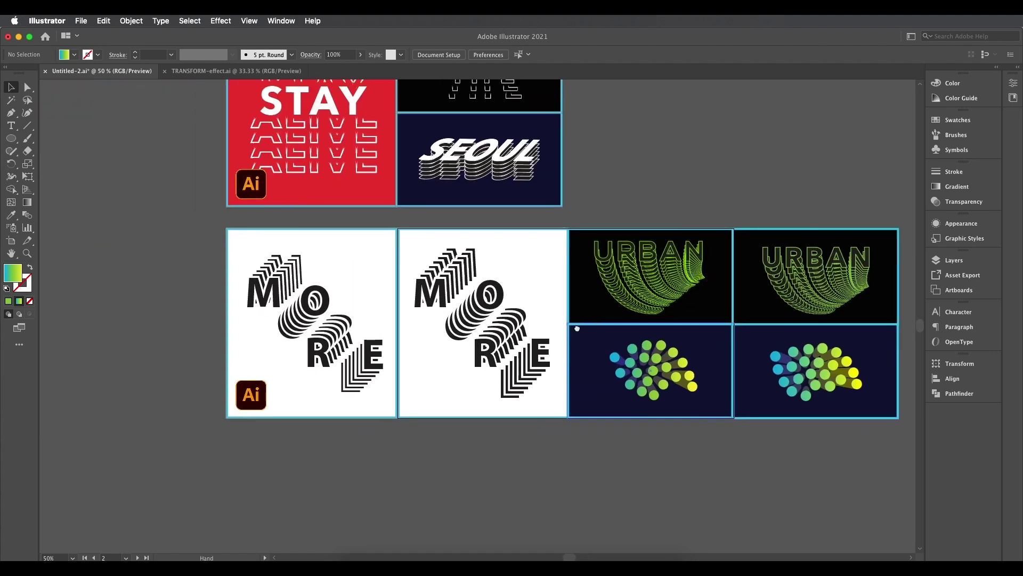
scroll(400, 328, "up", 1)
left_click_drag(697, 284, 540, 288)
left_click_drag(519, 250, 607, 264)
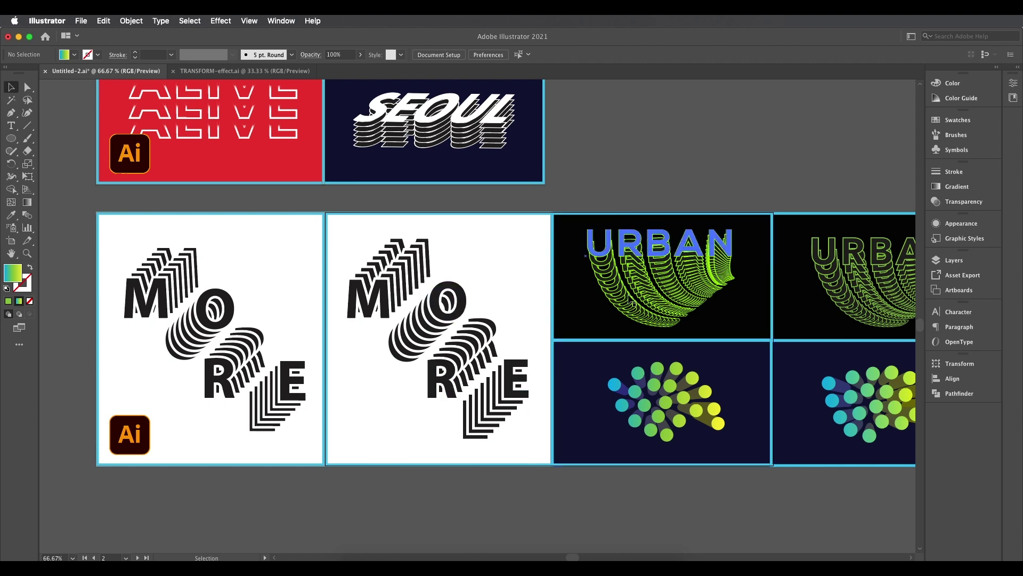
left_click_drag(431, 186, 455, 182)
scroll(410, 366, "down", 1)
scroll(368, 356, "up", 1)
left_click_drag(614, 372, 550, 372)
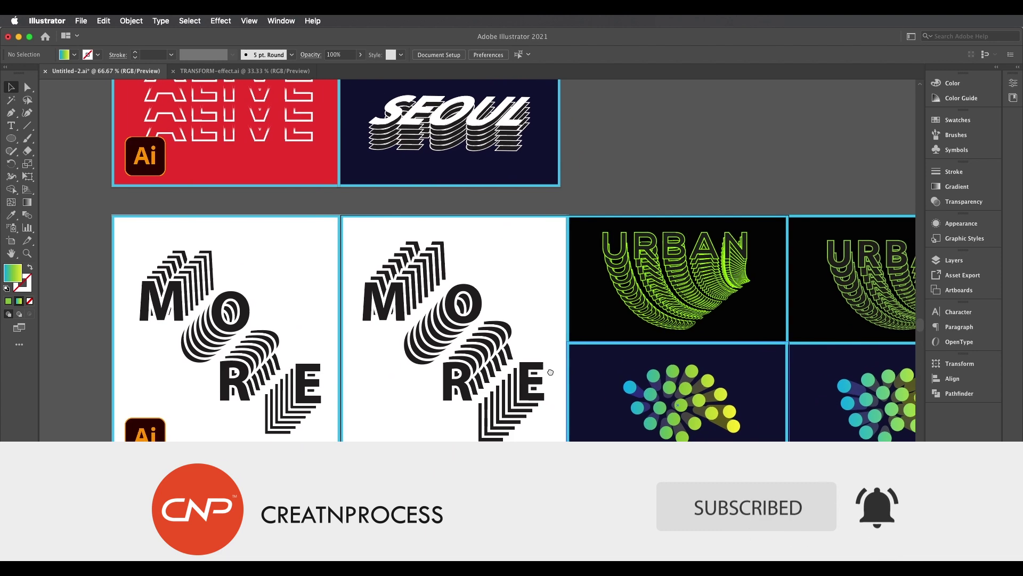